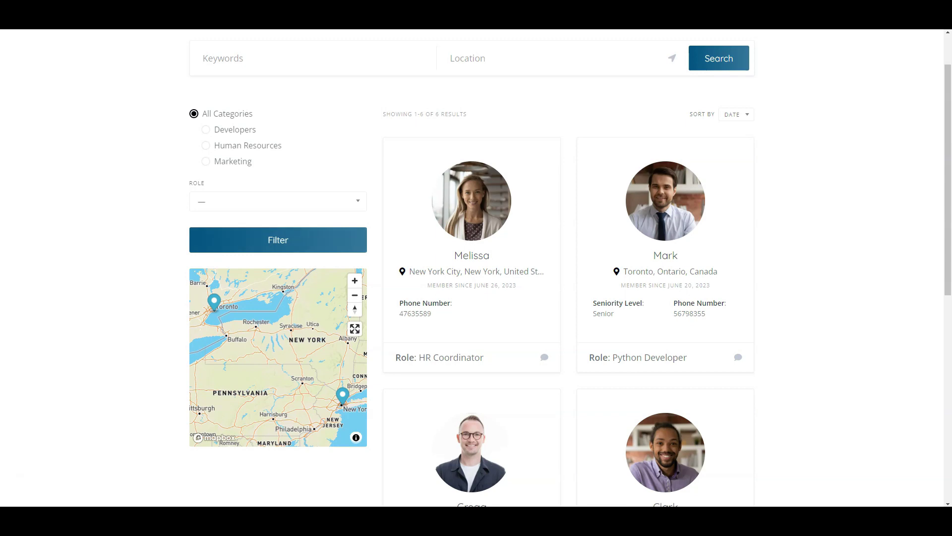
# Step: Pan the staff map toward New York, view a staff profile, and return to the results list
pyautogui.scroll(2, 225, 297)
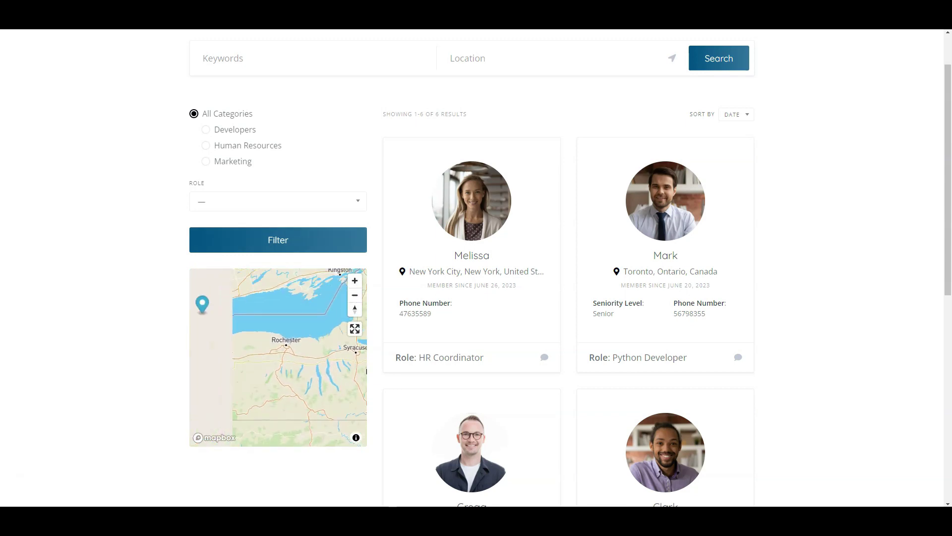
pyautogui.moveTo(278, 357); pyautogui.dragTo(202, 312)
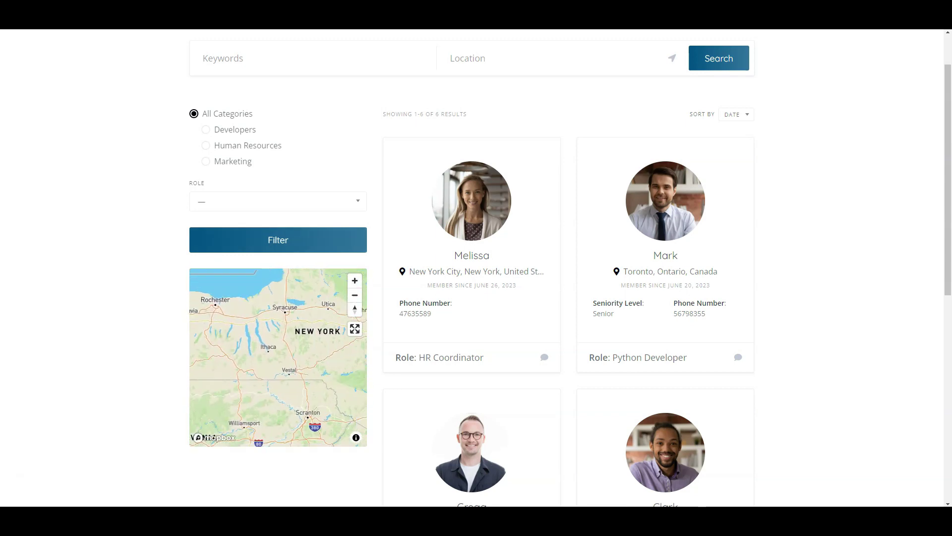
pyautogui.click(661, 236)
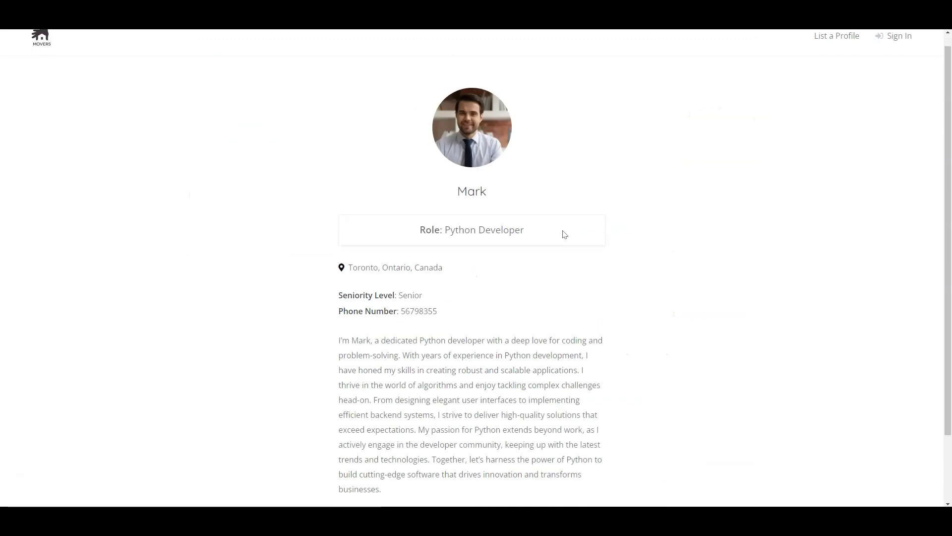
pyautogui.scroll(-1, 565, 234)
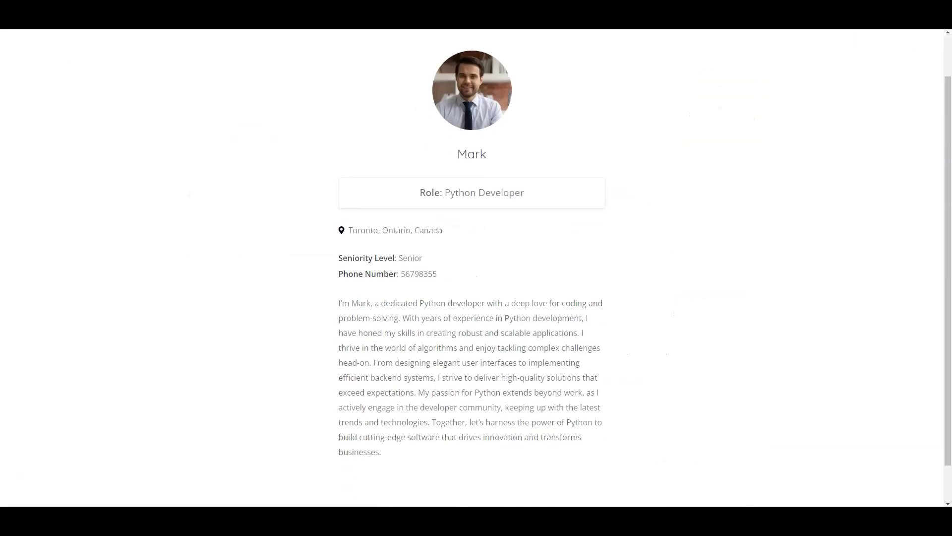
pyautogui.hotkey('alt', 'Left')
pyautogui.scroll(-1, 440, 291)
pyautogui.scroll(1, 431, 294)
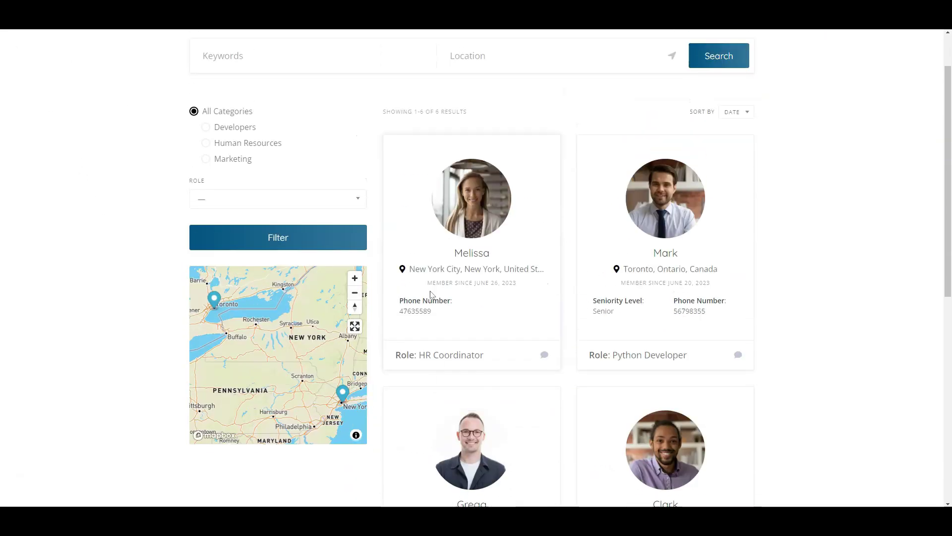
# Step: Filter staff by the Java Developer role, then clear the filter to show all staff
pyautogui.click(307, 203)
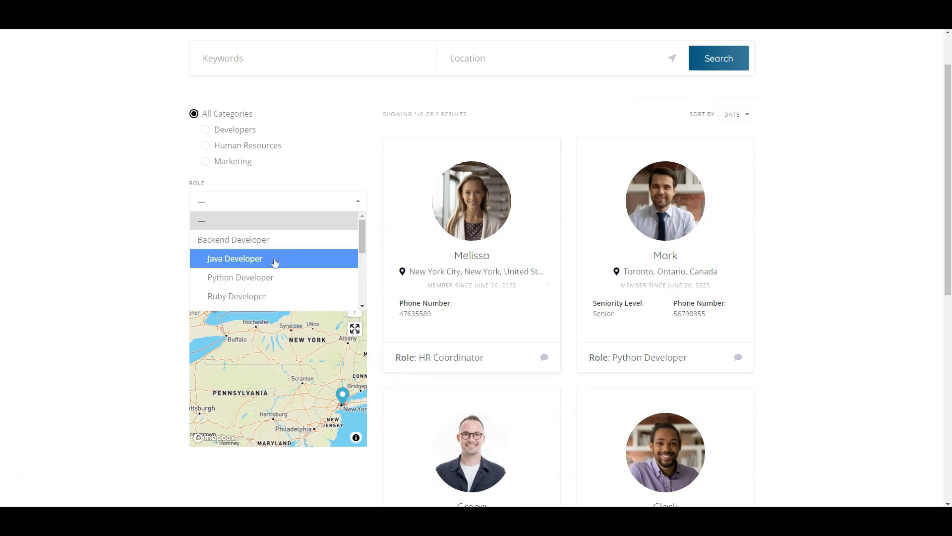
pyautogui.click(275, 258)
pyautogui.click(278, 244)
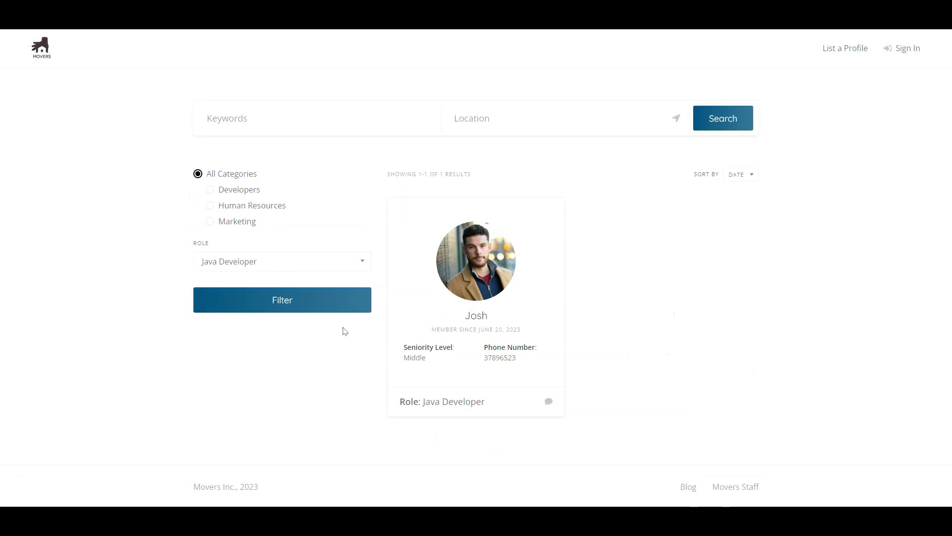
pyautogui.click(254, 266)
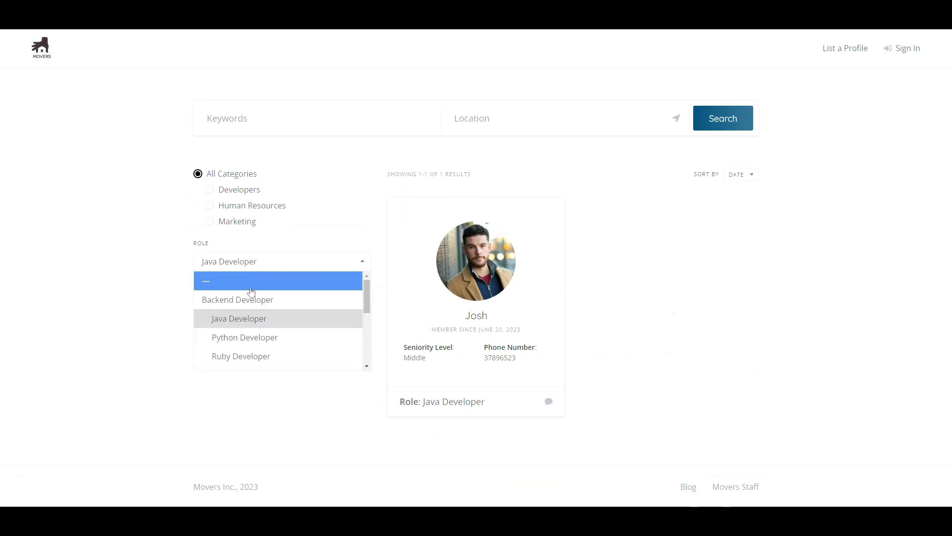
pyautogui.click(251, 280)
pyautogui.click(275, 305)
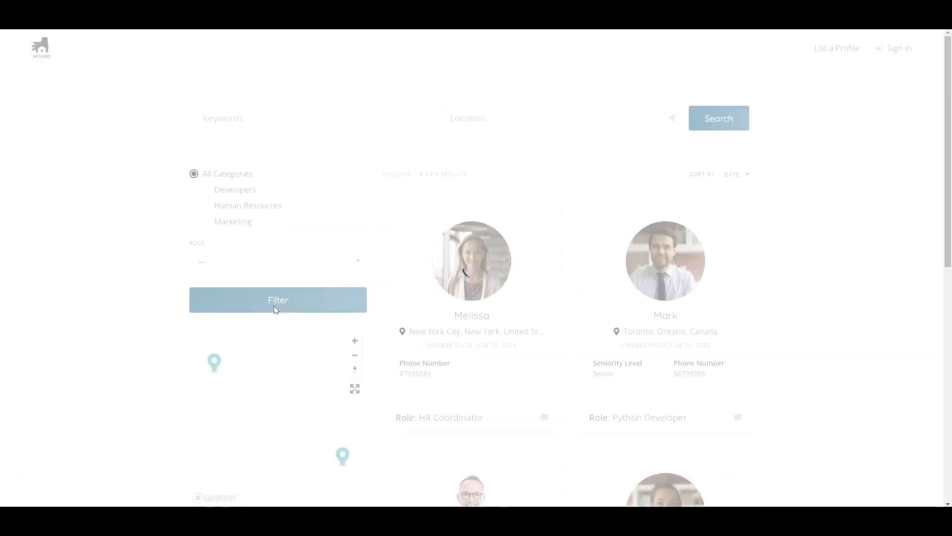
pyautogui.scroll(-1, 274, 308)
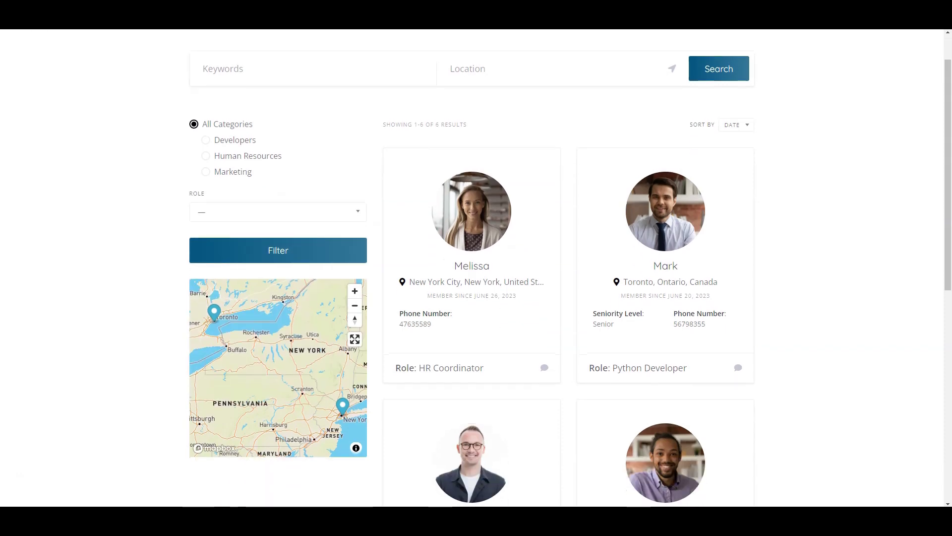
pyautogui.scroll(-1, 149, 293)
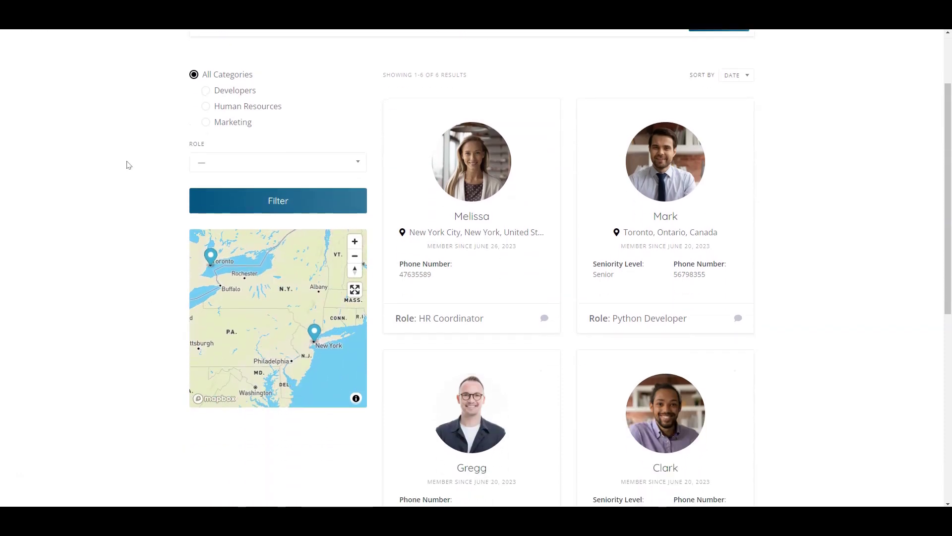
pyautogui.scroll(-1, 127, 164)
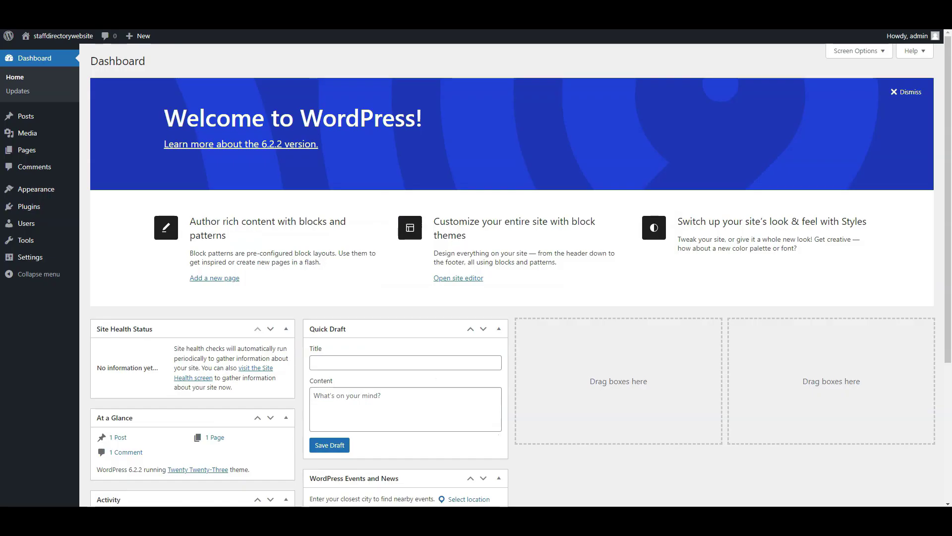
# Step: Find ListingHive in the theme directory, install it and activate it
pyautogui.moveTo(64, 194)
pyautogui.click(100, 192)
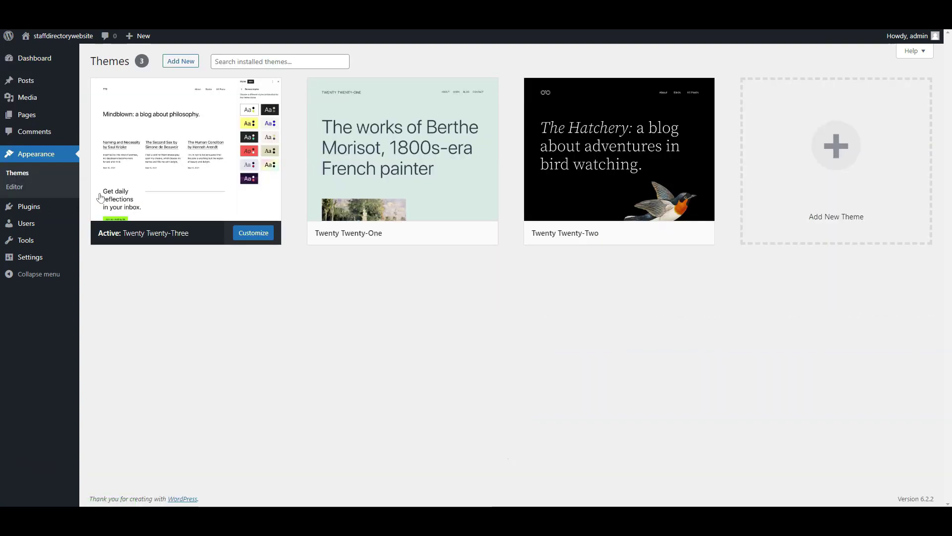
pyautogui.click(181, 63)
pyautogui.click(828, 90)
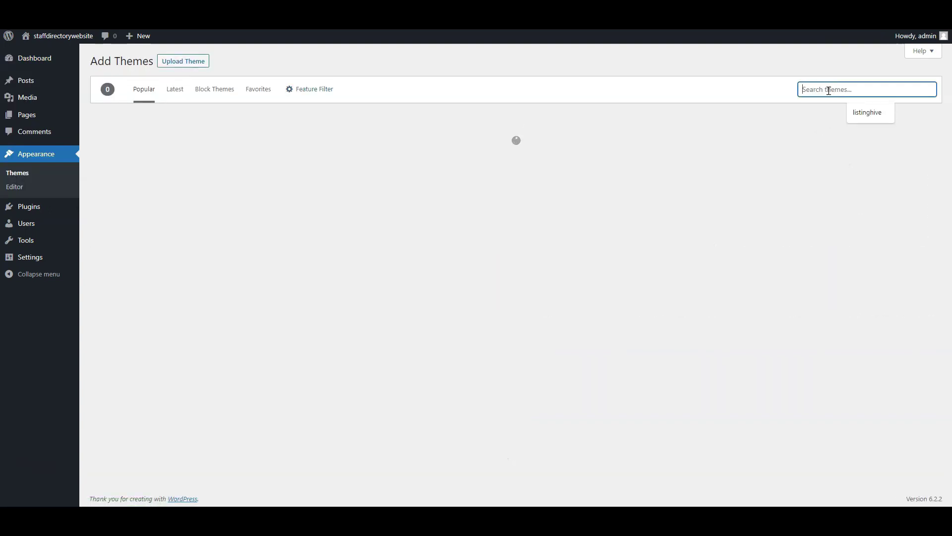
pyautogui.click(863, 111)
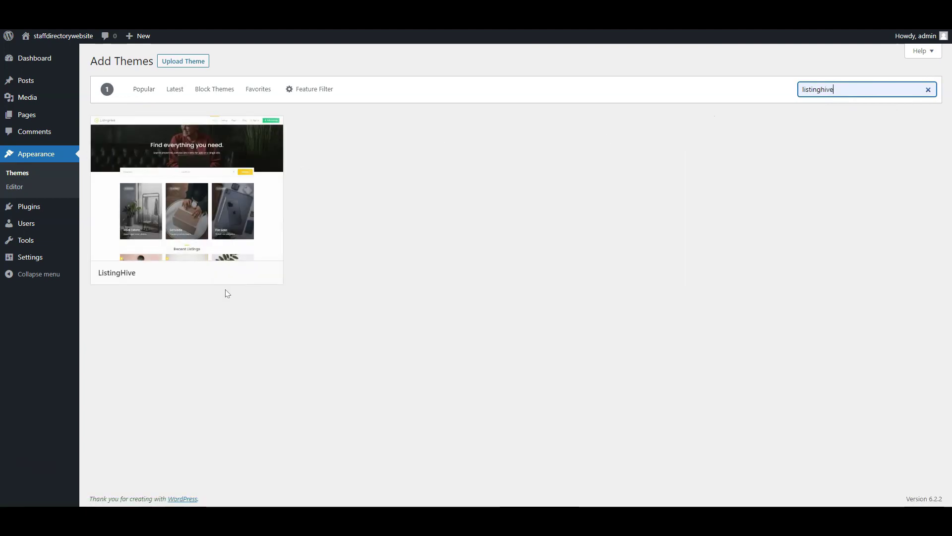
pyautogui.click(223, 274)
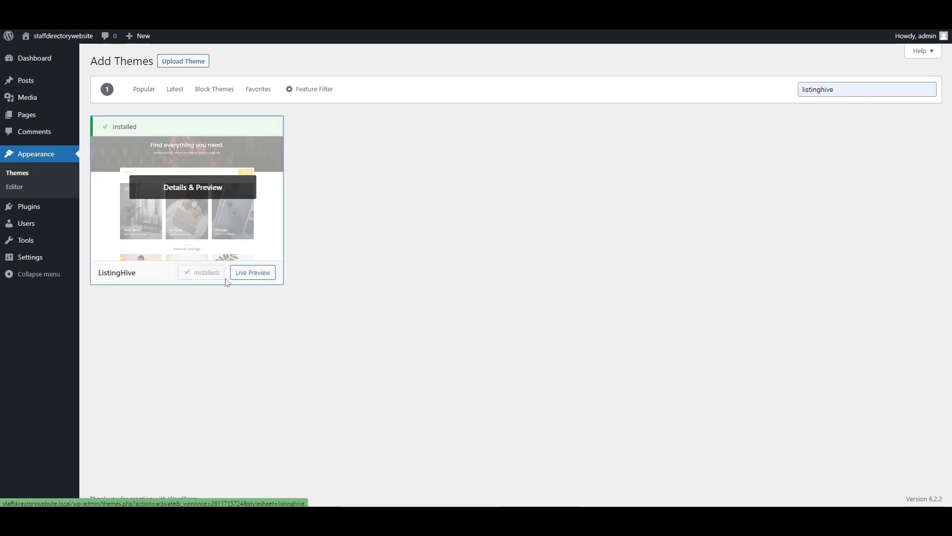
pyautogui.click(220, 281)
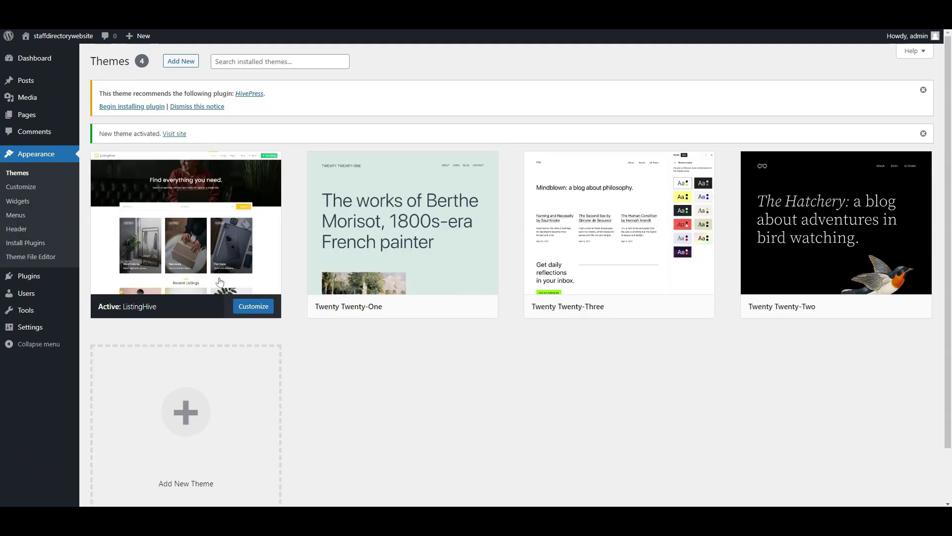
# Step: Install and activate the recommended HivePress plugin, then return to the Dashboard
pyautogui.click(147, 108)
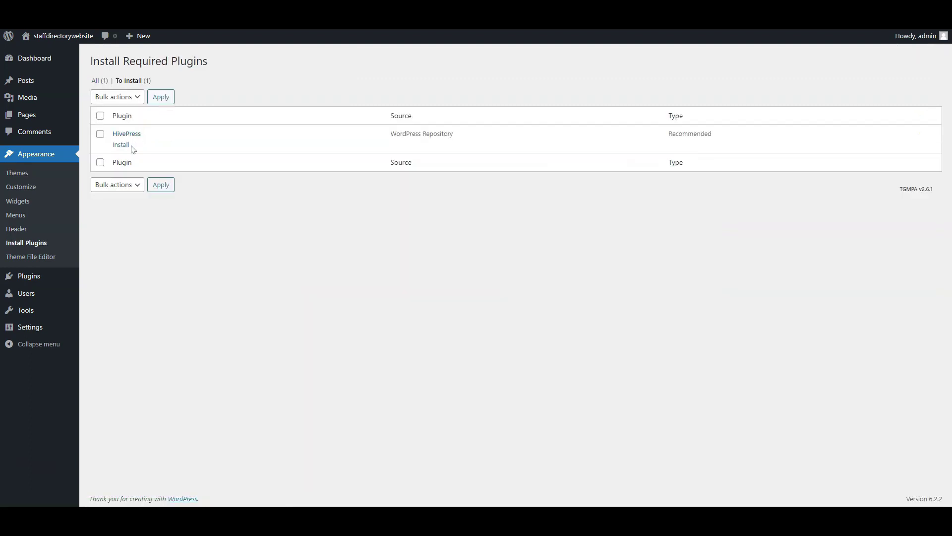
pyautogui.click(125, 146)
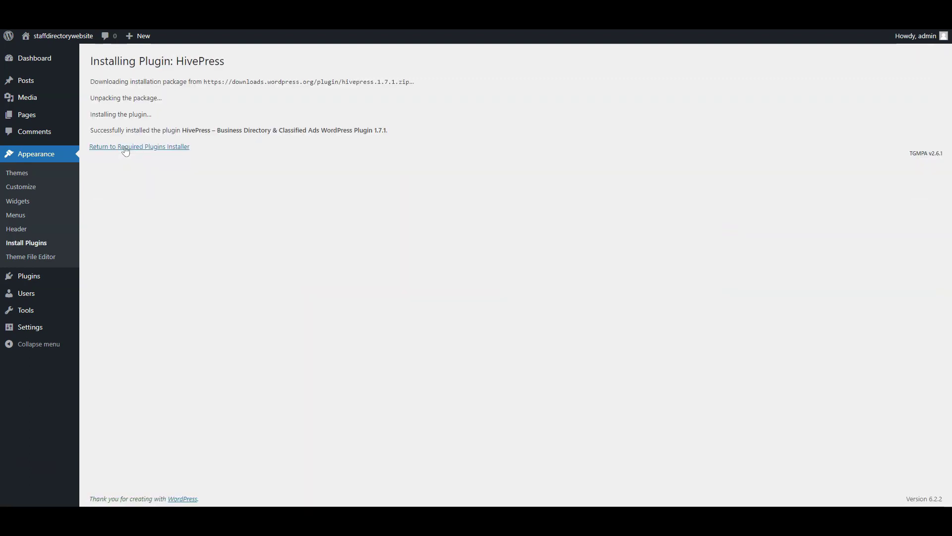
pyautogui.click(125, 146)
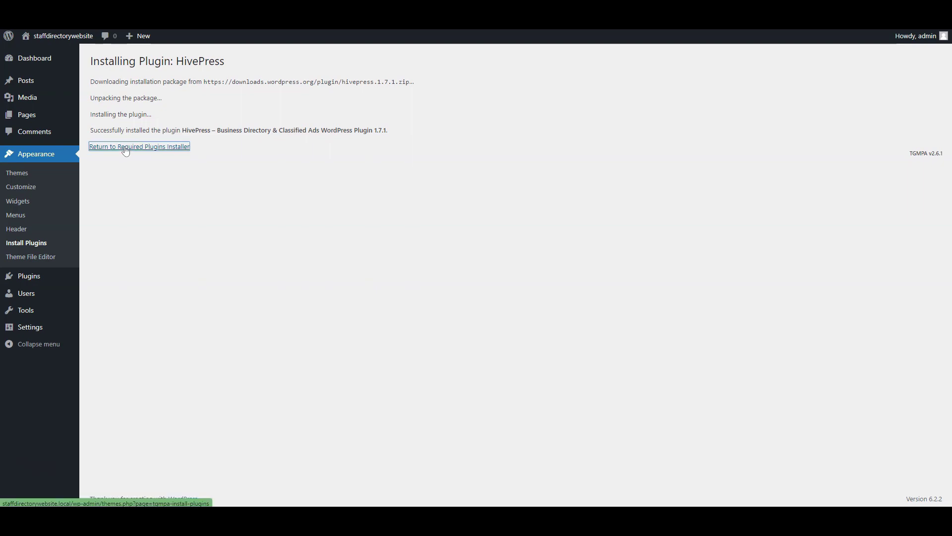
pyautogui.click(124, 145)
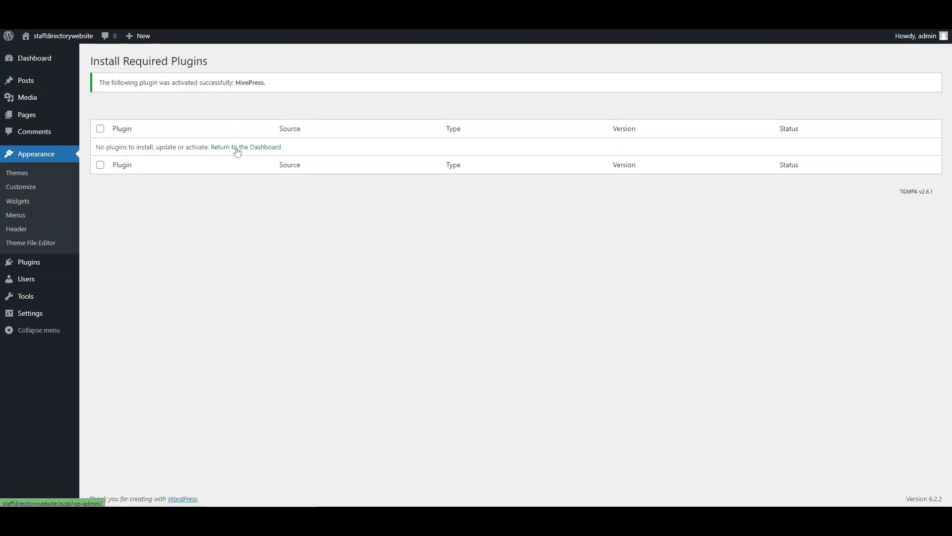
pyautogui.click(237, 147)
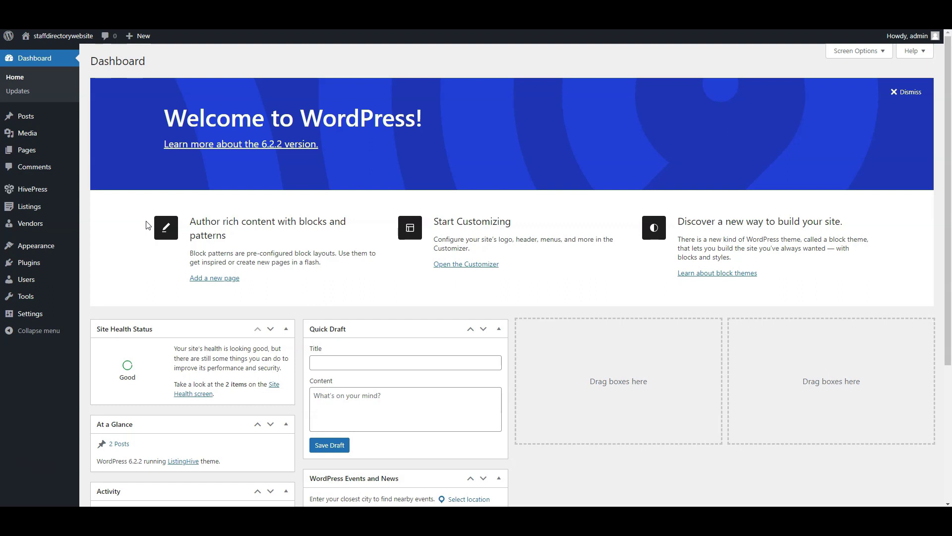
# Step: Add a Marketing vendor category with slug marketing and no parent
pyautogui.moveTo(50, 224)
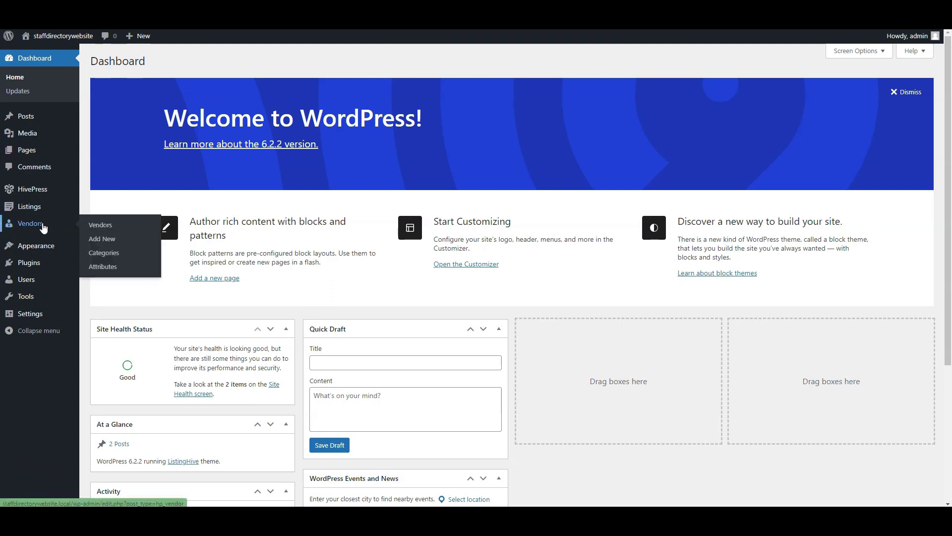
pyautogui.click(121, 252)
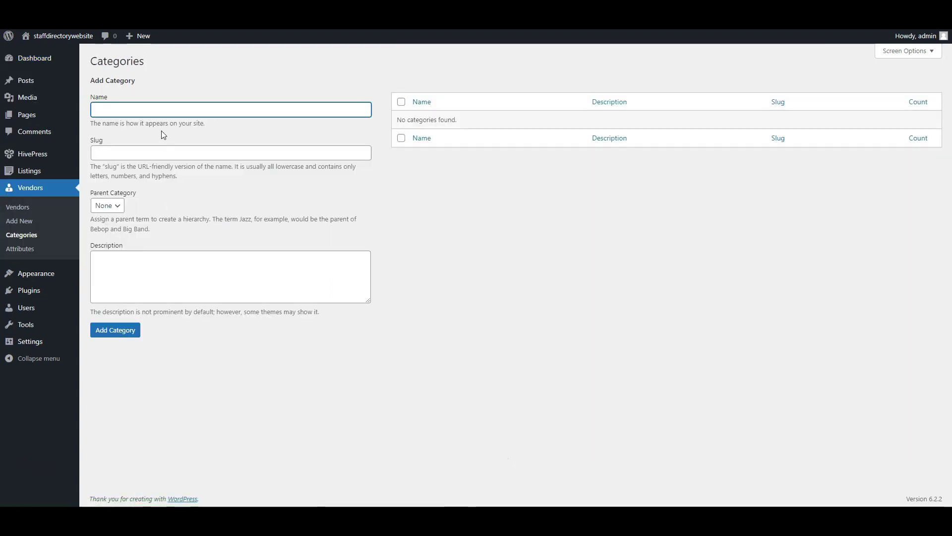
pyautogui.write('Marketing')
pyautogui.press('Tab')
pyautogui.write('market')
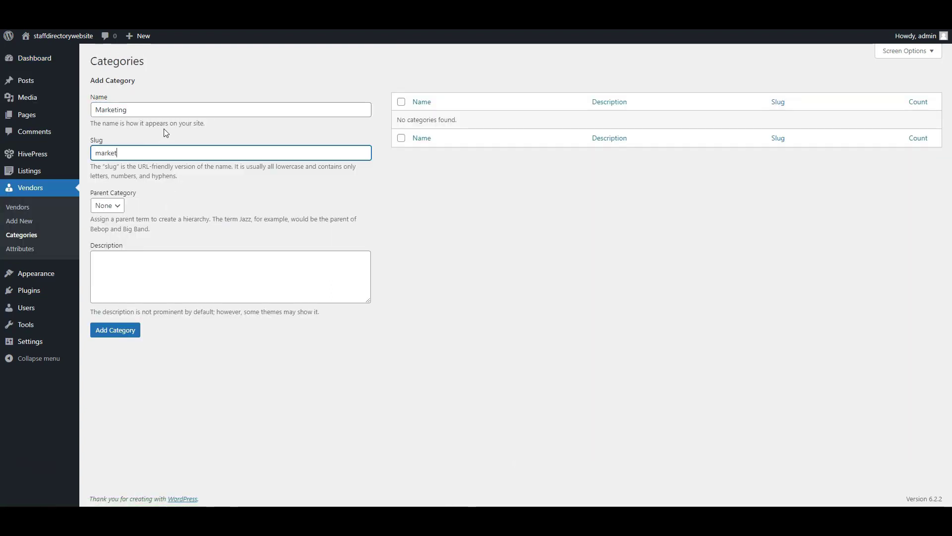
pyautogui.write('ing')
pyautogui.click(107, 205)
pyautogui.click(108, 208)
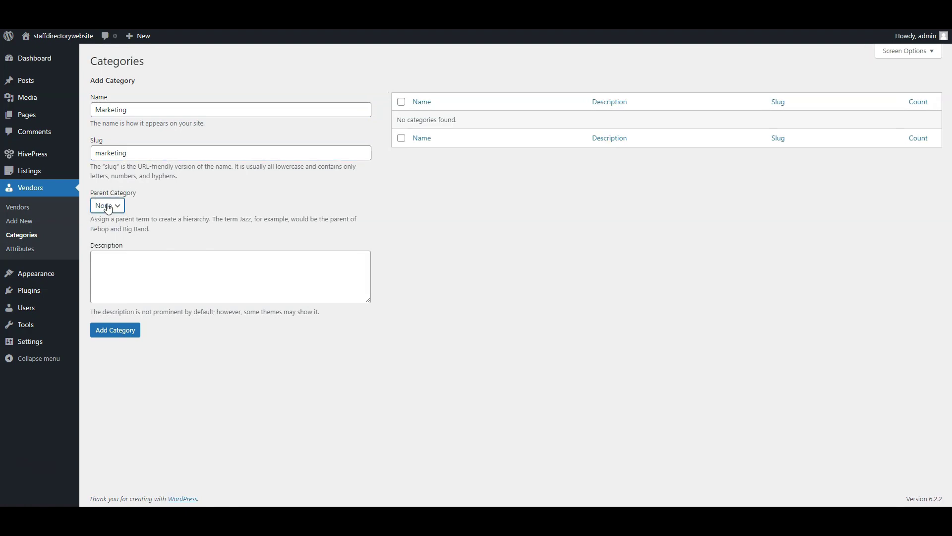
pyautogui.click(117, 329)
# Step: Add a Developers vendor category with slug developers
pyautogui.click(155, 137)
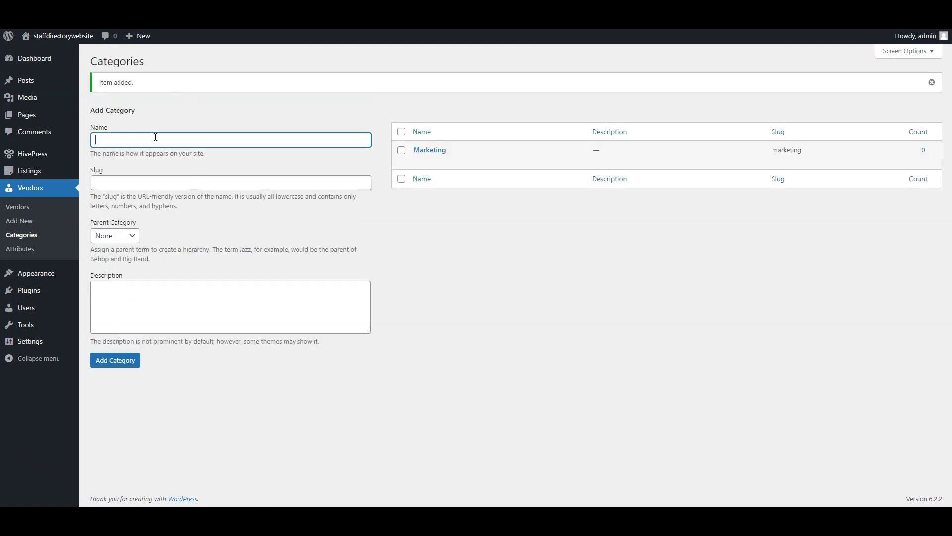
pyautogui.write('Developers')
pyautogui.press('Tab')
pyautogui.write('deve')
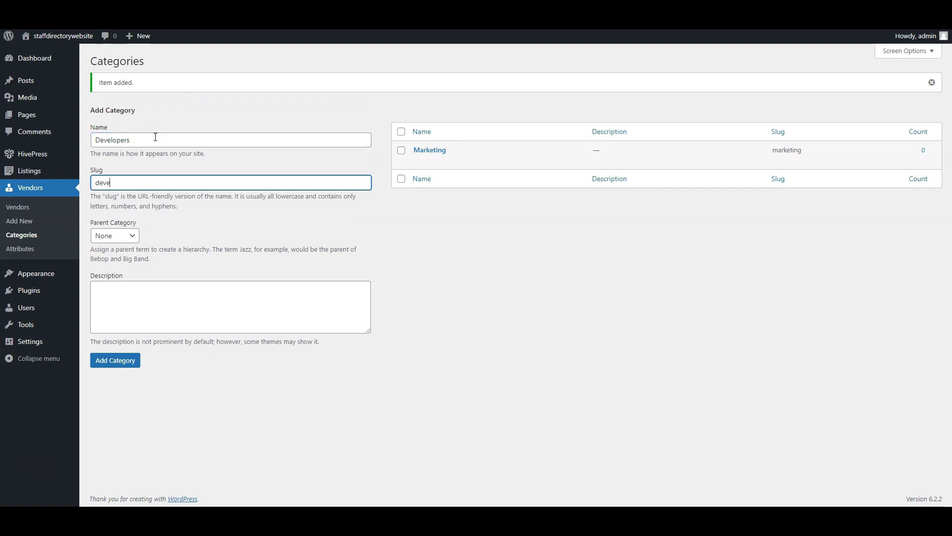
pyautogui.write('lopers')
pyautogui.click(124, 361)
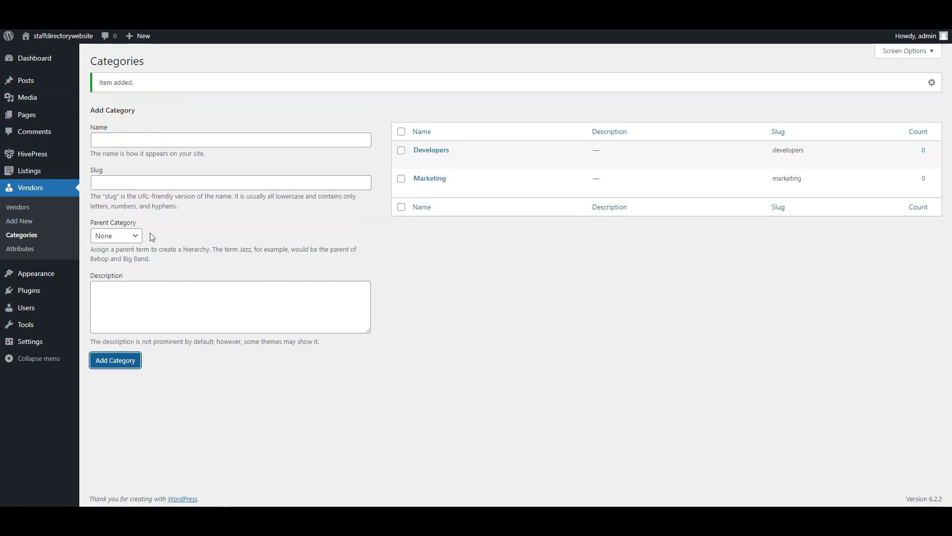
# Step: Add a Human Resources category with slug hr, then go to vendor Attributes
pyautogui.click(136, 142)
pyautogui.write('Human ')
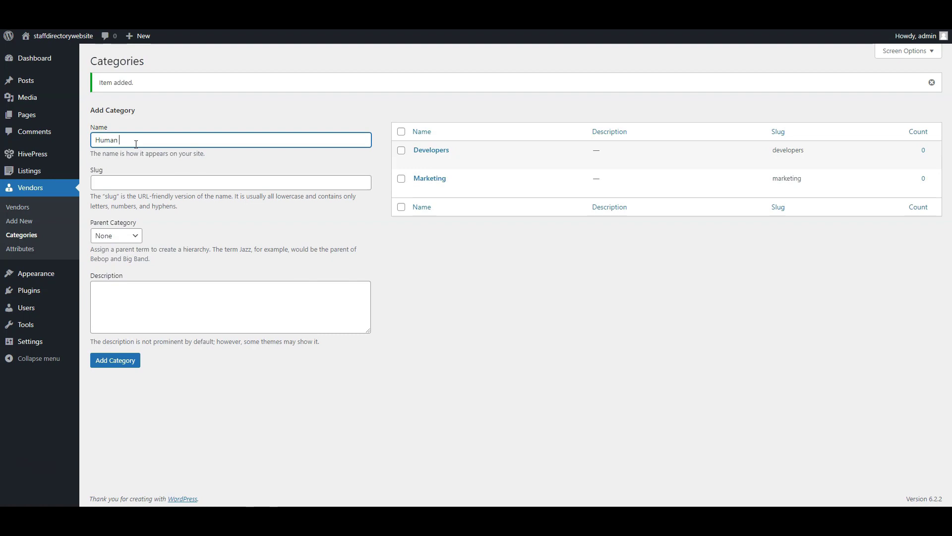
pyautogui.write('Resources')
pyautogui.press('Tab')
pyautogui.write('h')
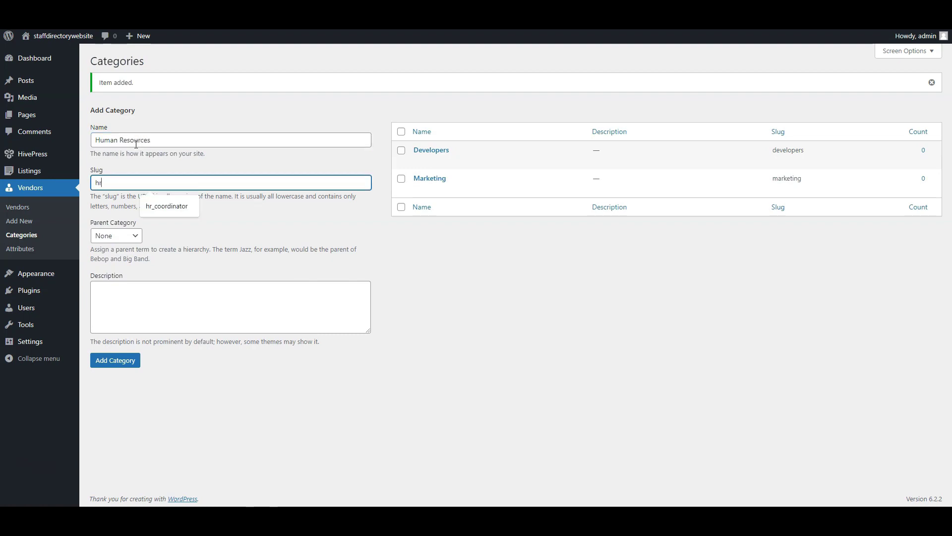
pyautogui.click(123, 363)
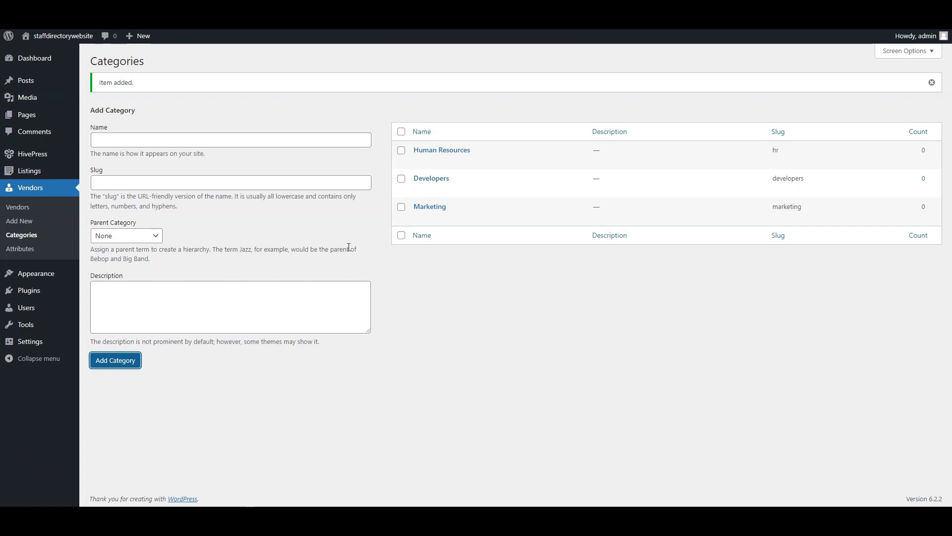
pyautogui.click(22, 251)
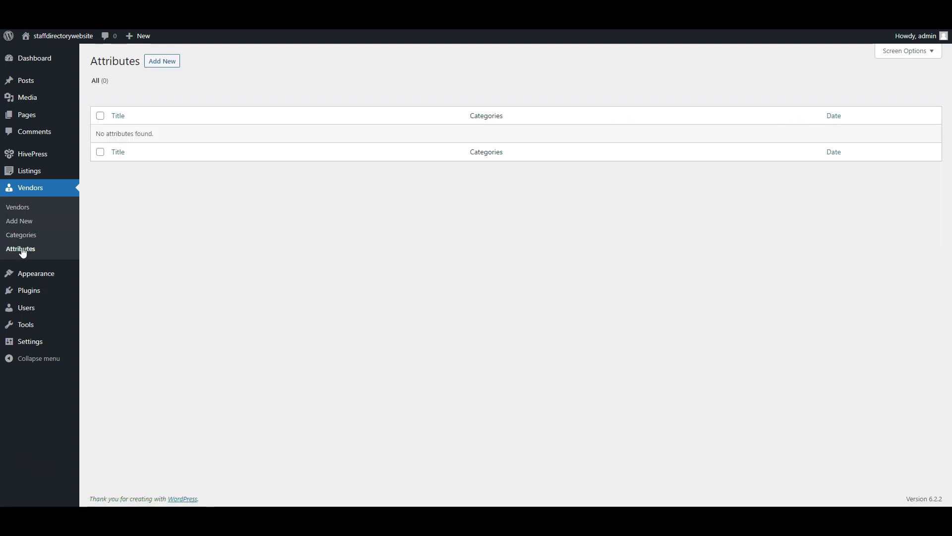
# Step: Create a Role attribute, front-end editable, as a required Select field
pyautogui.click(172, 68)
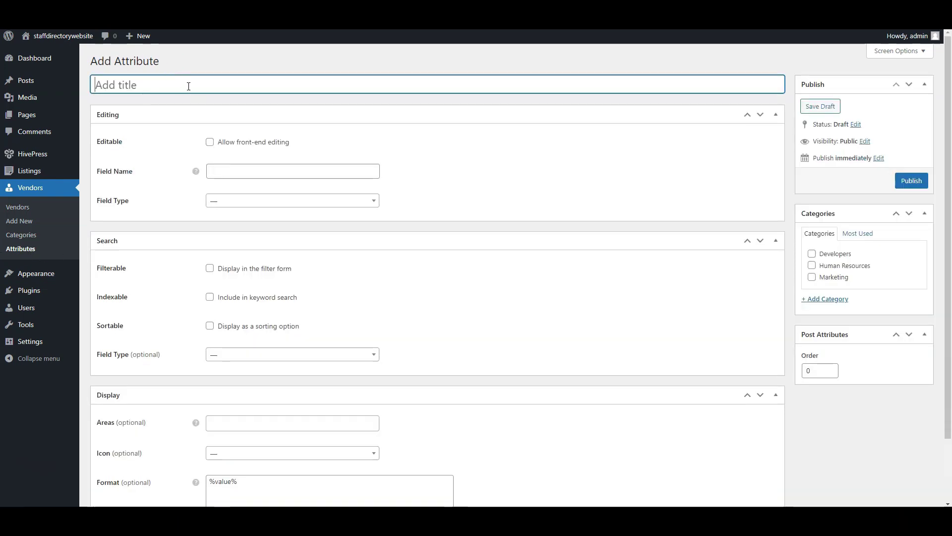
pyautogui.write('Role')
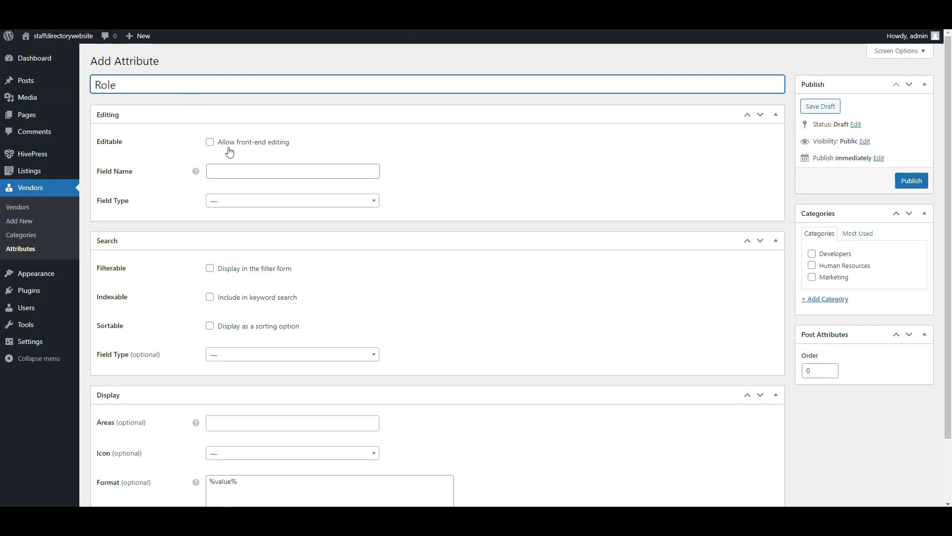
pyautogui.click(211, 144)
pyautogui.click(236, 201)
pyautogui.scroll(-1, 248, 274)
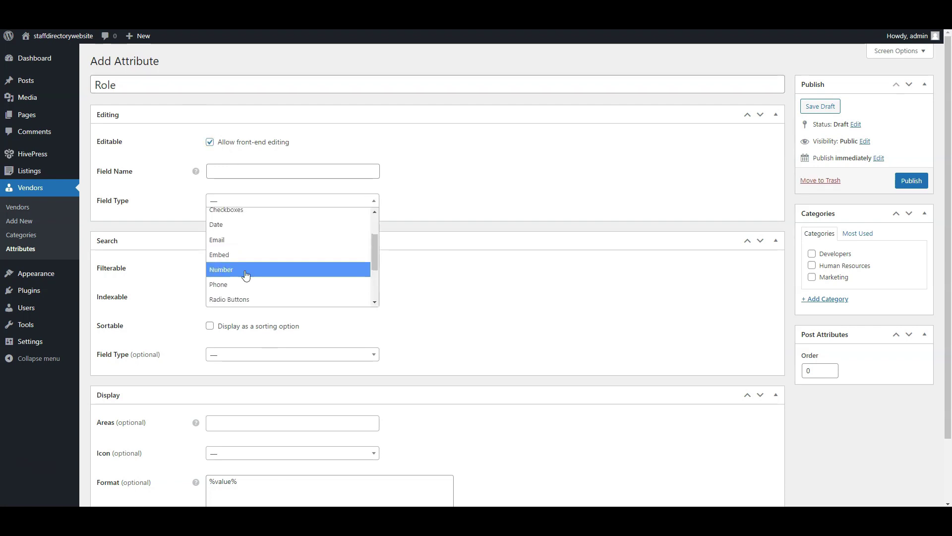
pyautogui.scroll(-1, 246, 275)
pyautogui.click(242, 270)
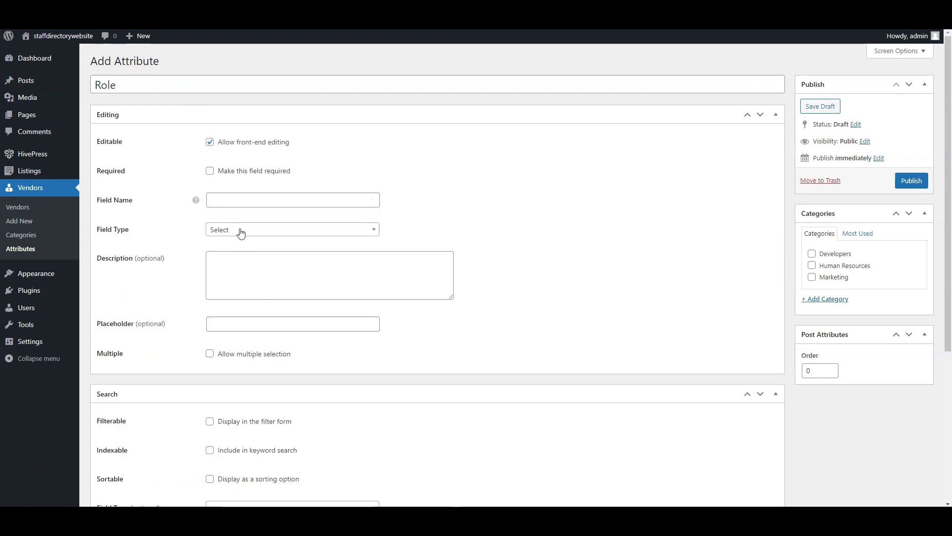
pyautogui.click(224, 174)
# Step: Give the field the name role and make it filterable with a Select filter
pyautogui.scroll(-2, 228, 243)
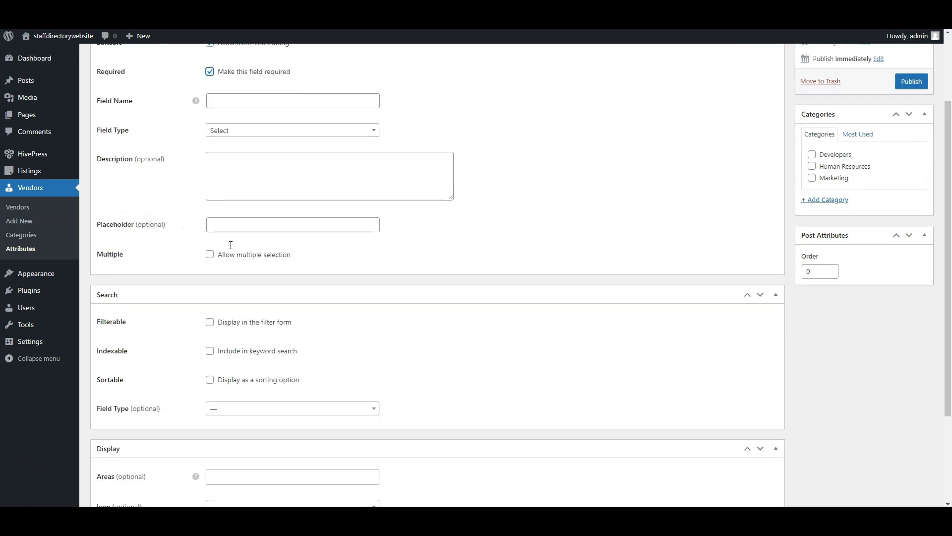
pyautogui.click(234, 101)
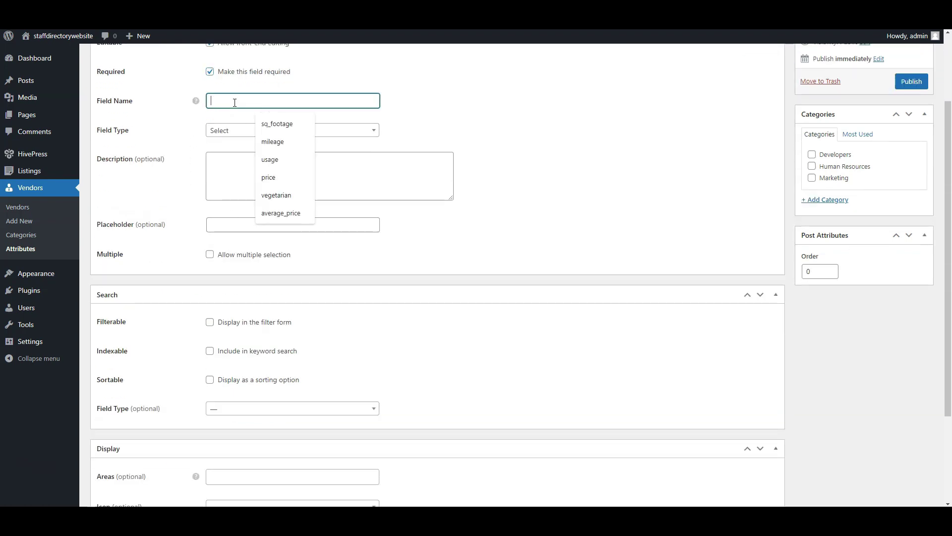
pyautogui.write('role')
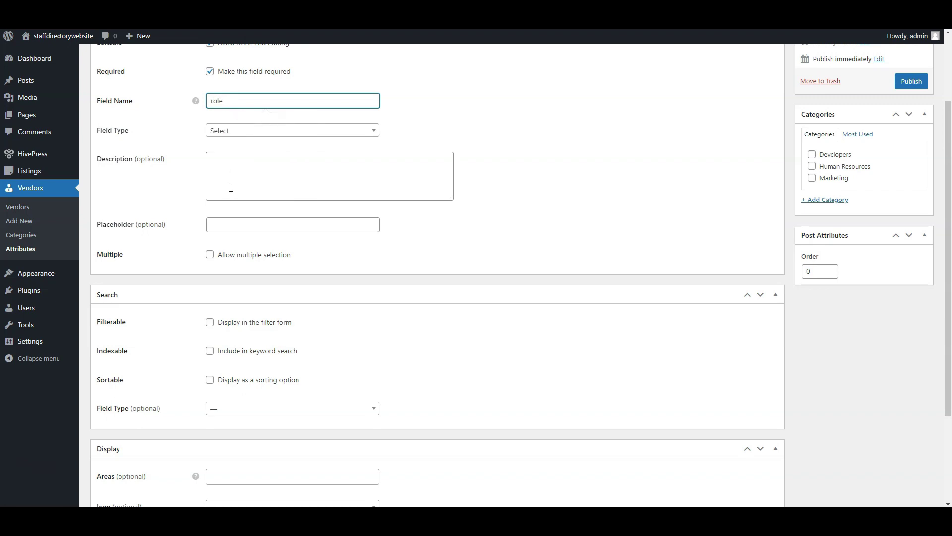
pyautogui.scroll(-1, 193, 274)
pyautogui.click(210, 273)
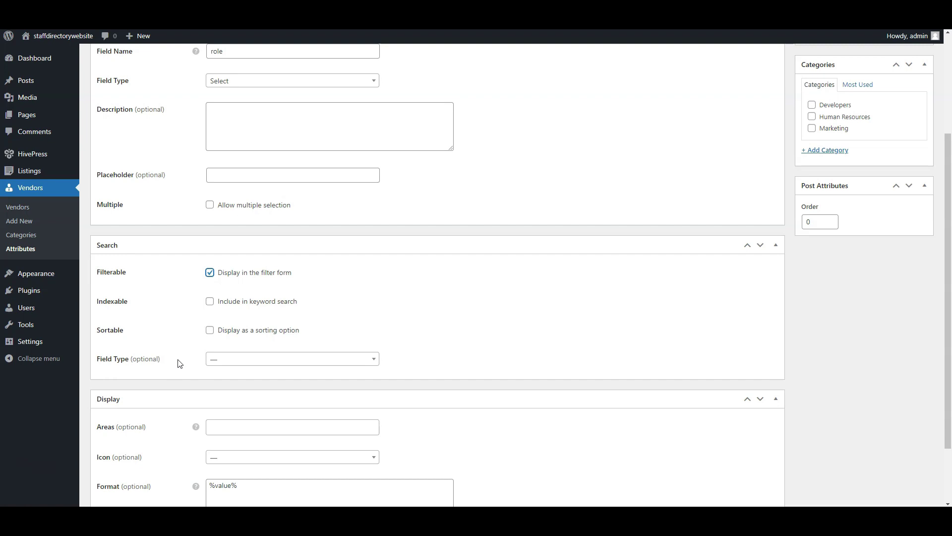
pyautogui.scroll(-1, 180, 363)
pyautogui.click(232, 309)
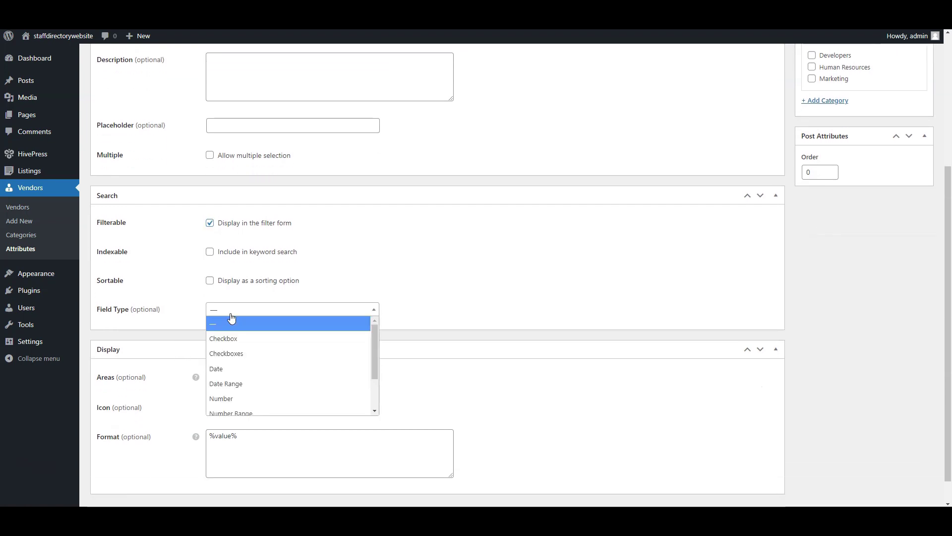
pyautogui.scroll(-1, 242, 367)
pyautogui.click(243, 391)
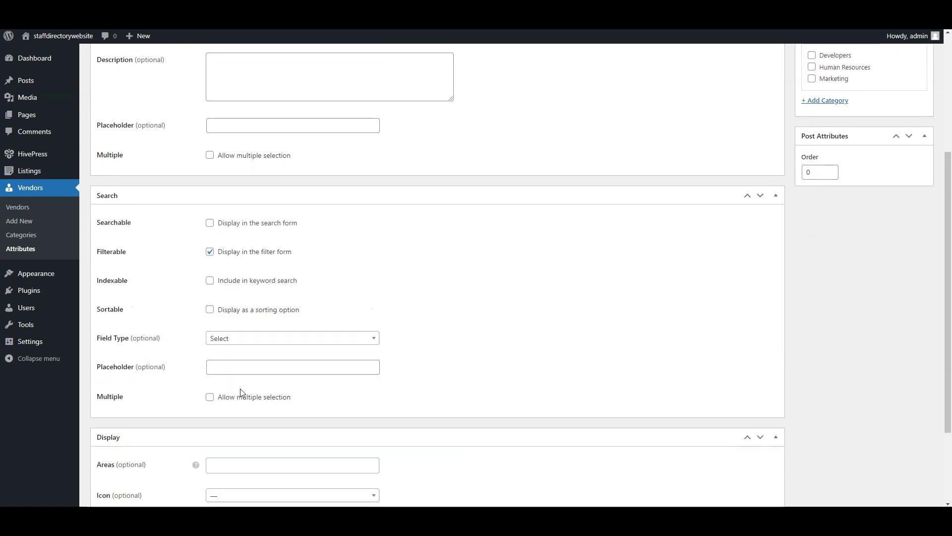
pyautogui.scroll(-2, 187, 313)
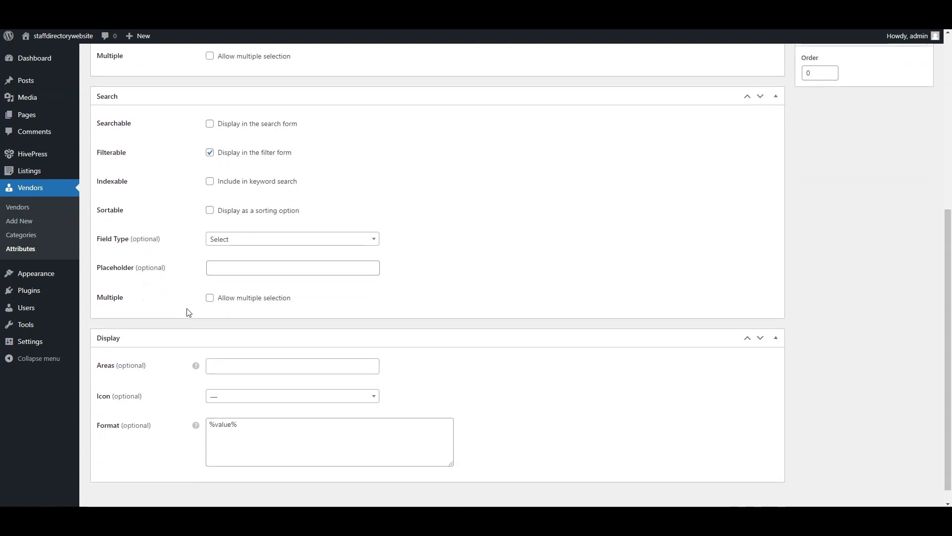
pyautogui.scroll(-1, 187, 313)
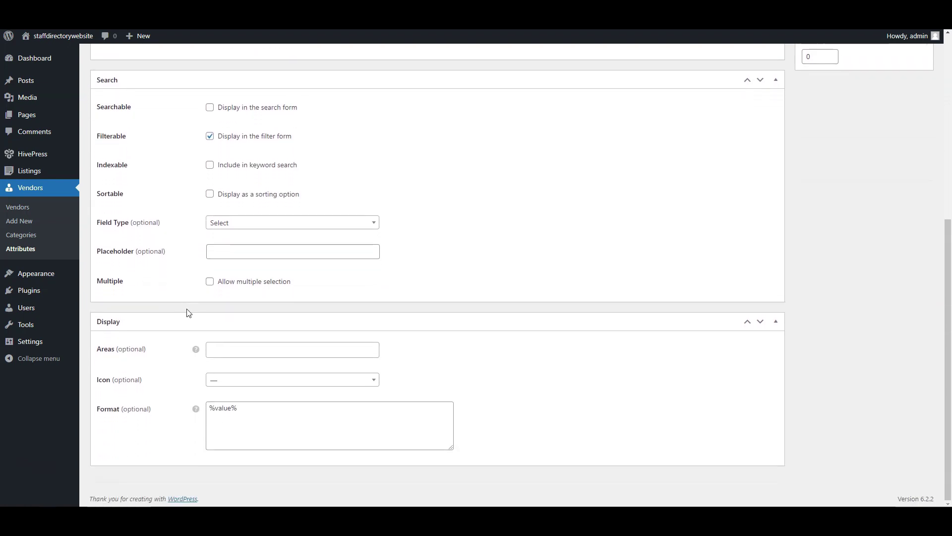
# Step: Show Role in the Block (primary) and Page (primary) areas formatted as %label%: %value%
pyautogui.click(230, 353)
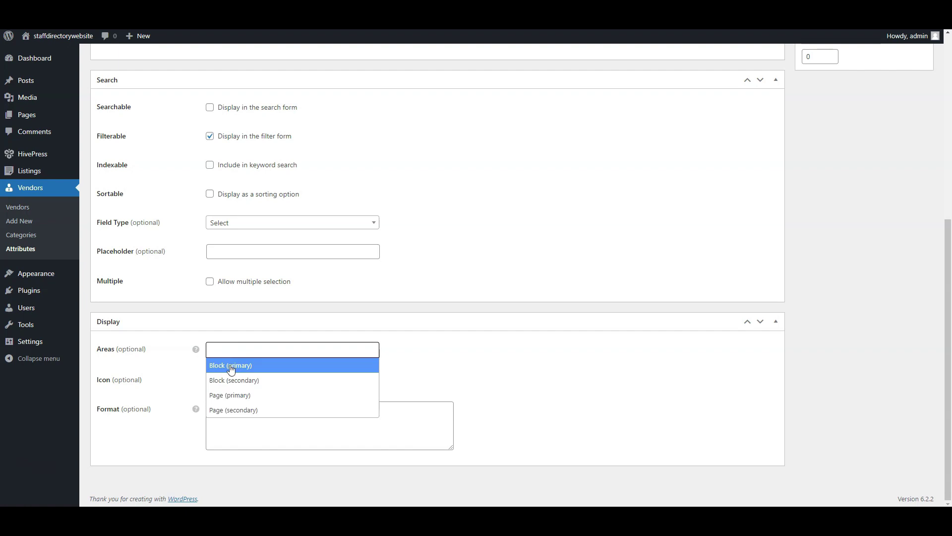
pyautogui.click(231, 367)
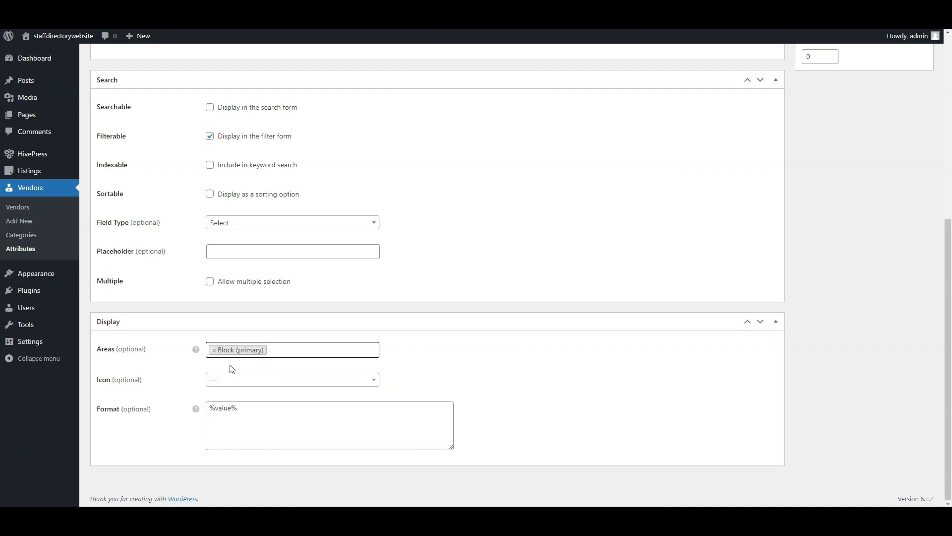
pyautogui.click(282, 352)
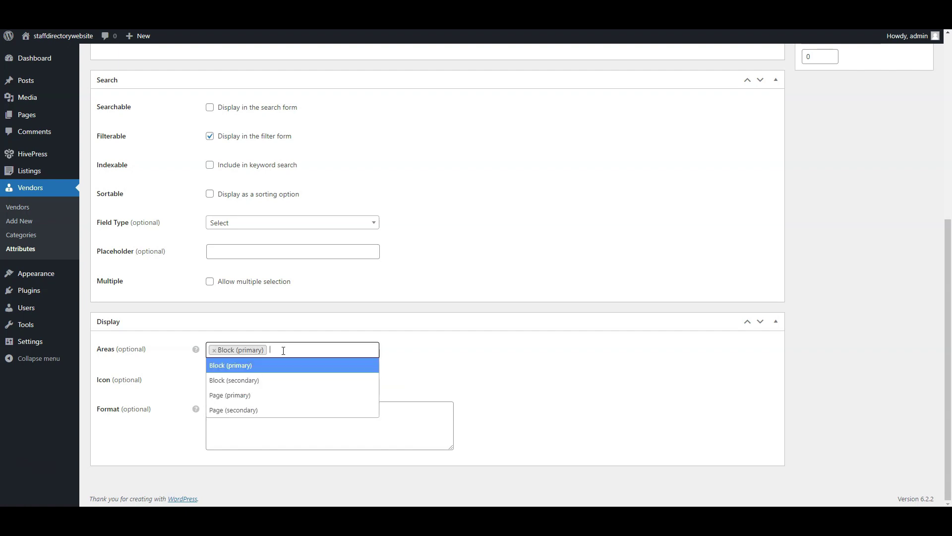
pyautogui.click(264, 396)
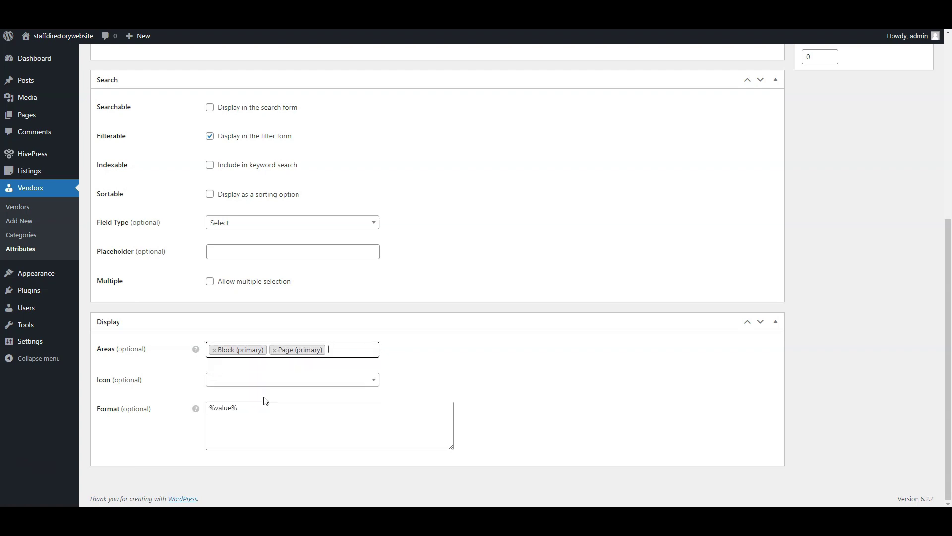
pyautogui.moveTo(196, 411)
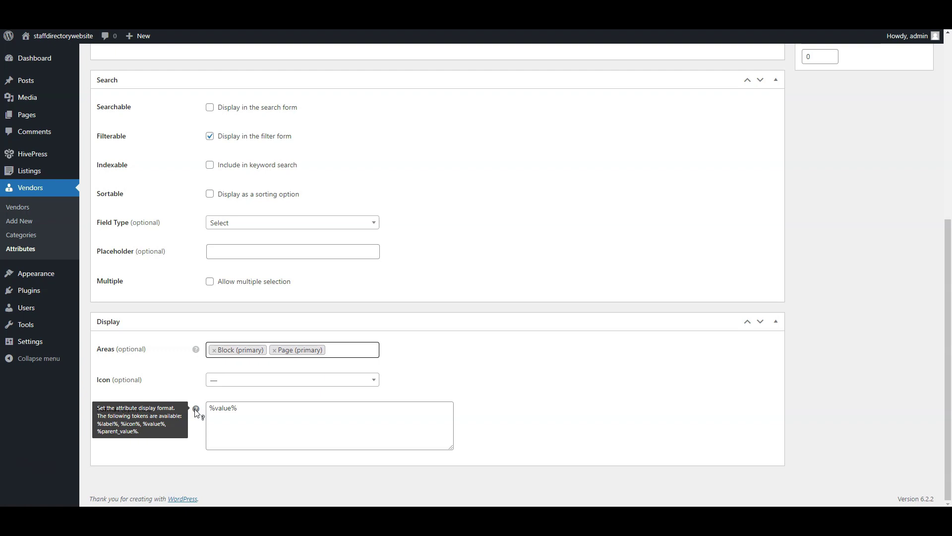
pyautogui.click(211, 408)
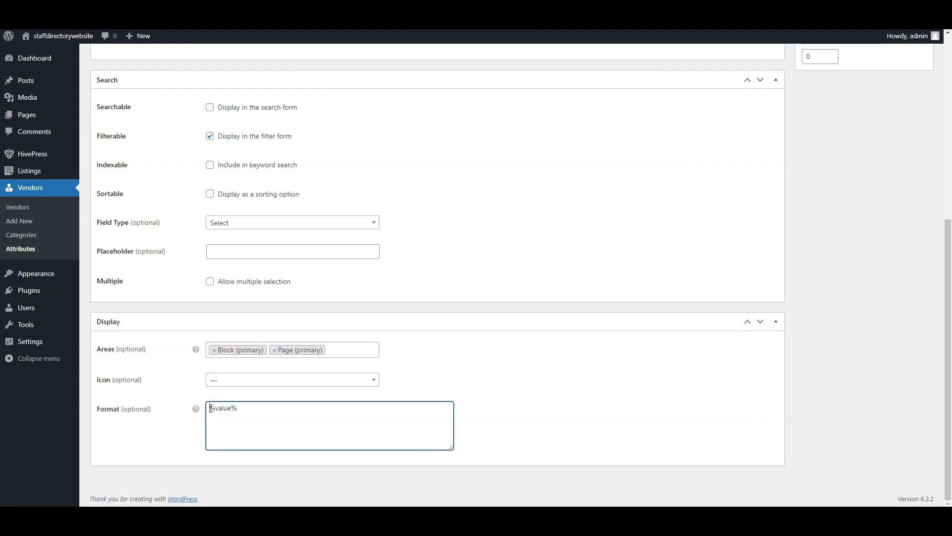
pyautogui.write('%label%:')
pyautogui.click(539, 372)
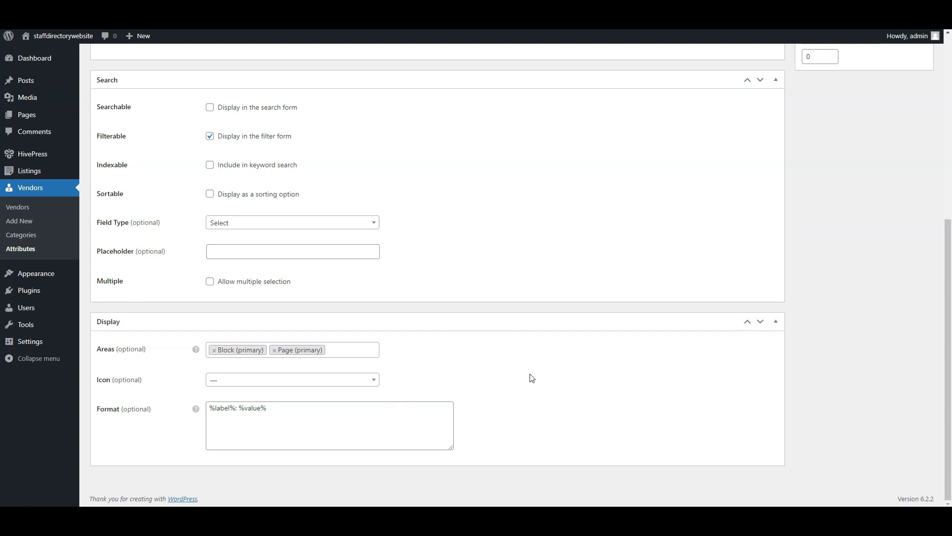
# Step: Publish the Role attribute
pyautogui.scroll(4, 531, 378)
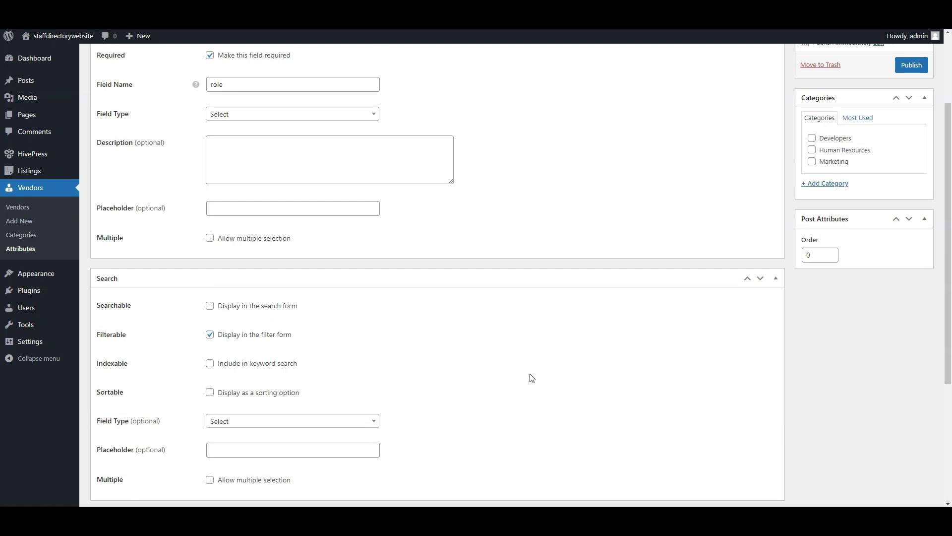
pyautogui.scroll(2, 532, 378)
pyautogui.scroll(1, 530, 374)
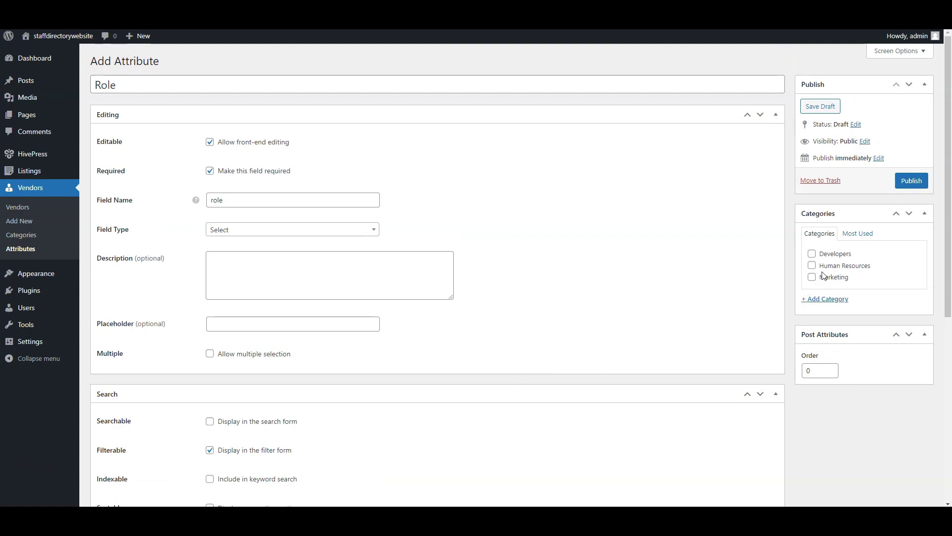
pyautogui.click(911, 181)
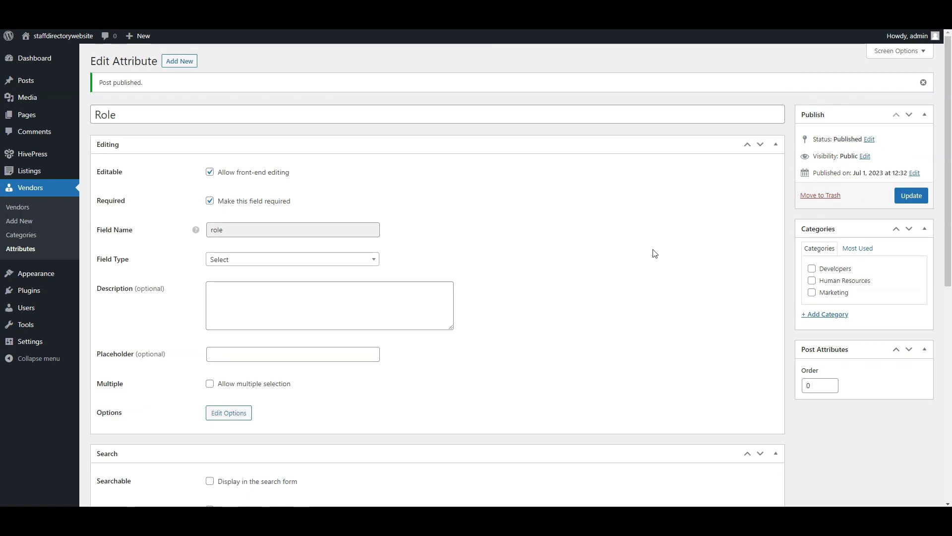
pyautogui.scroll(-1, 651, 255)
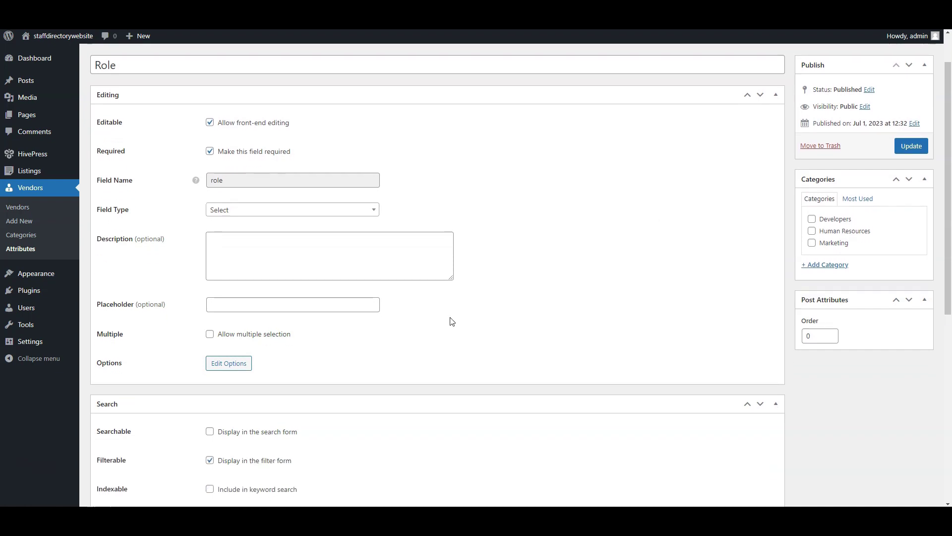
# Step: Add the Social Media Specialist role option with slug smm-specialist
pyautogui.click(231, 363)
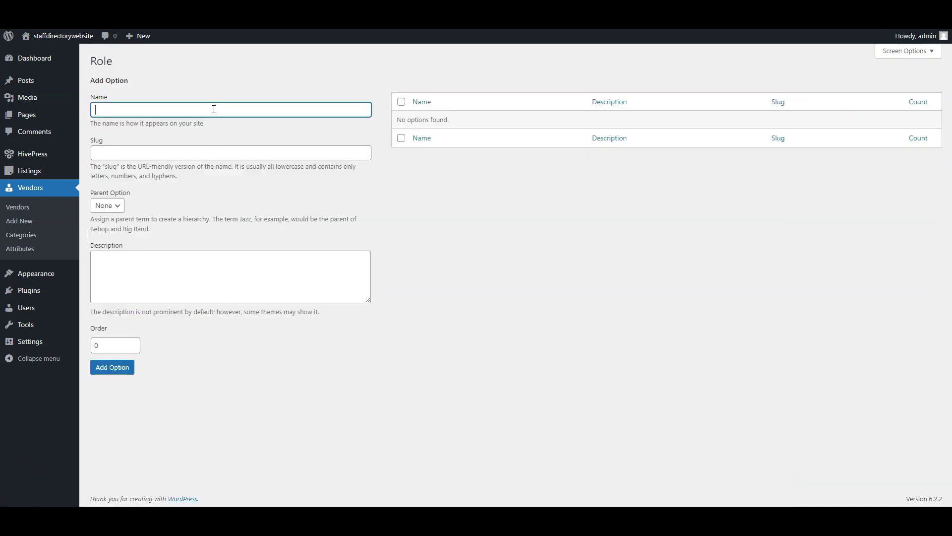
pyautogui.write('Social Media Specialist')
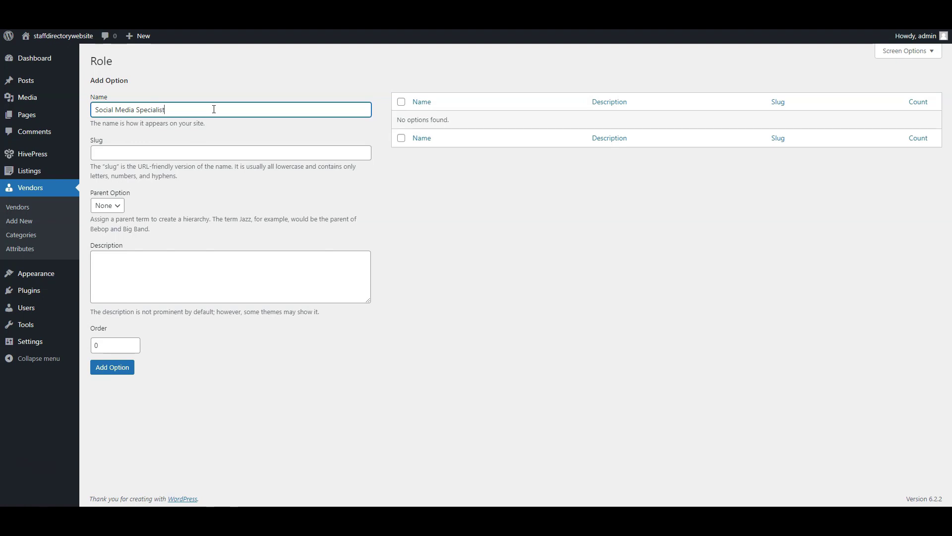
pyautogui.press('Tab')
pyautogui.write('smm-')
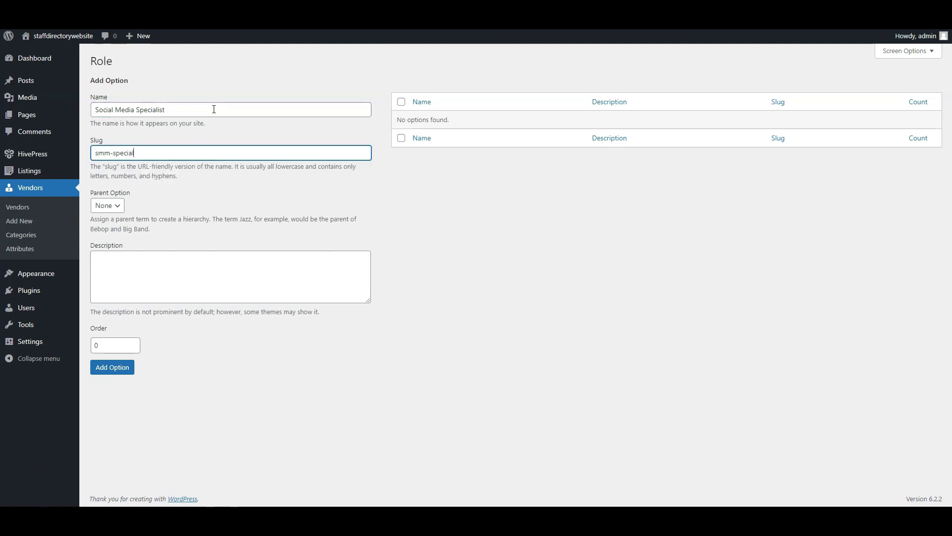
pyautogui.click(127, 371)
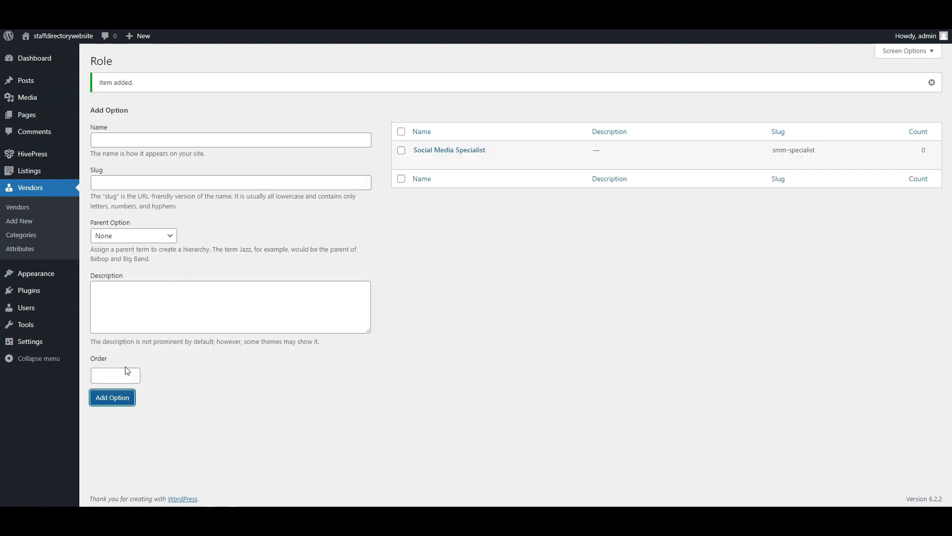
# Step: Add the Backend Developer role option with slug backend-developer
pyautogui.click(130, 139)
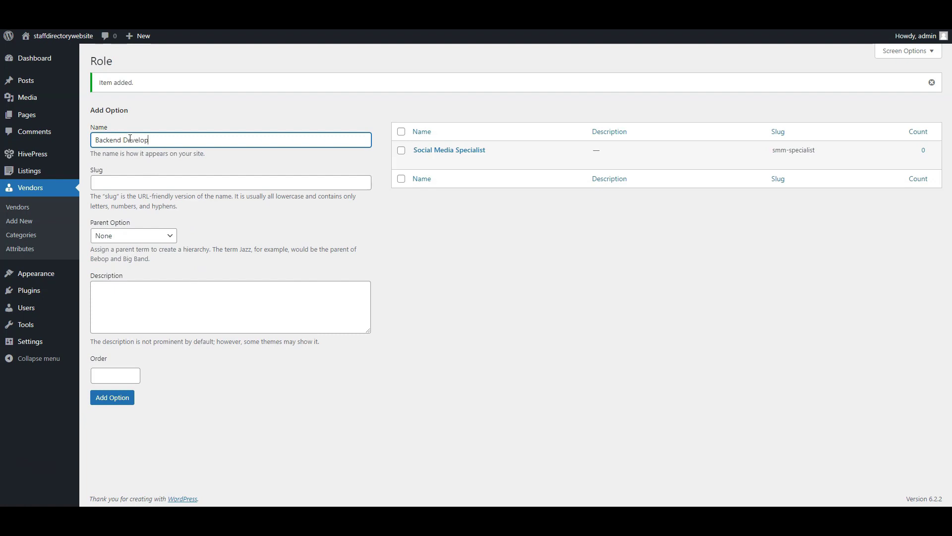
pyautogui.click(113, 182)
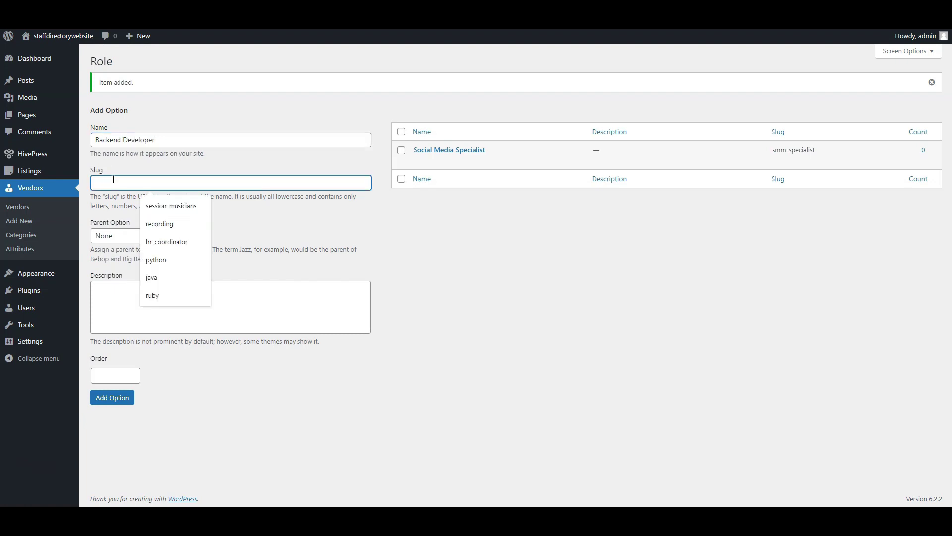
pyautogui.write('backend-developer')
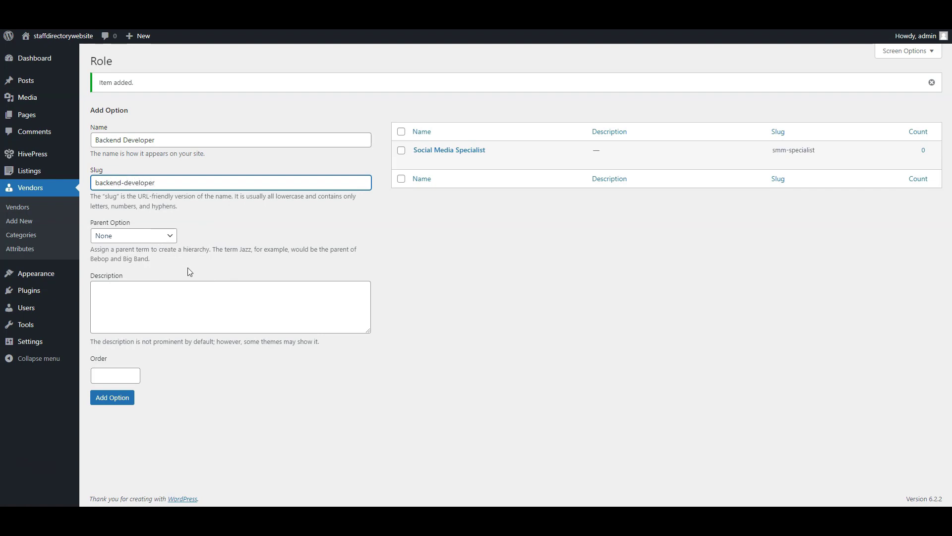
pyautogui.click(128, 403)
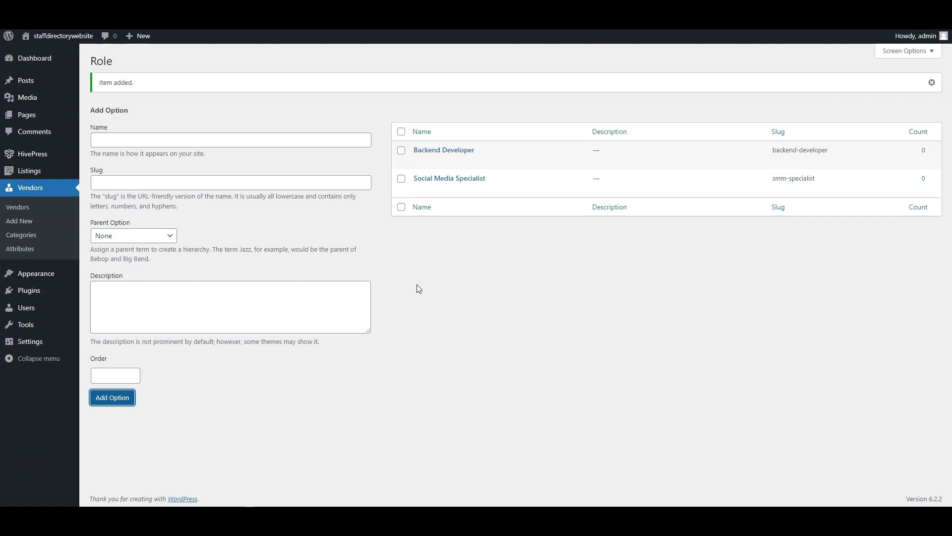
pyautogui.moveTo(38, 103)
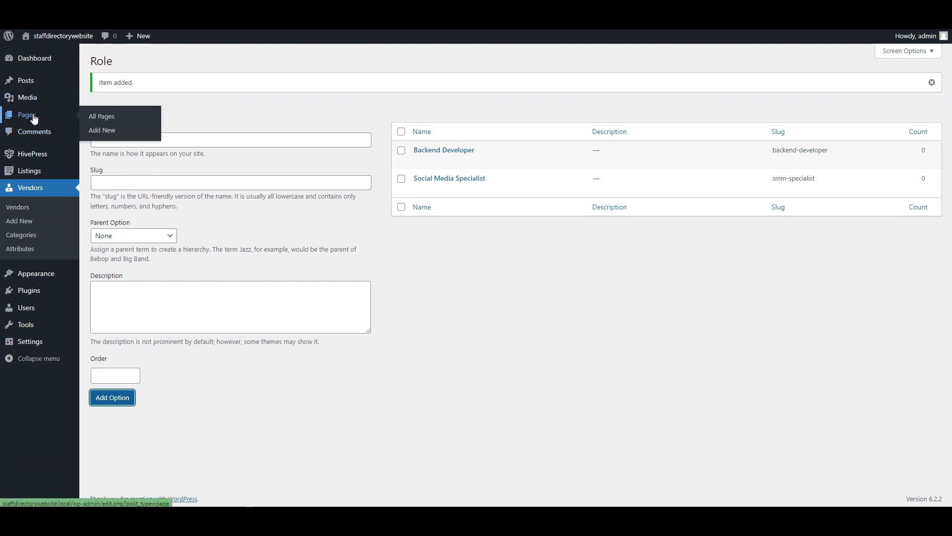
# Step: Create a new page titled Our Staff
pyautogui.click(34, 62)
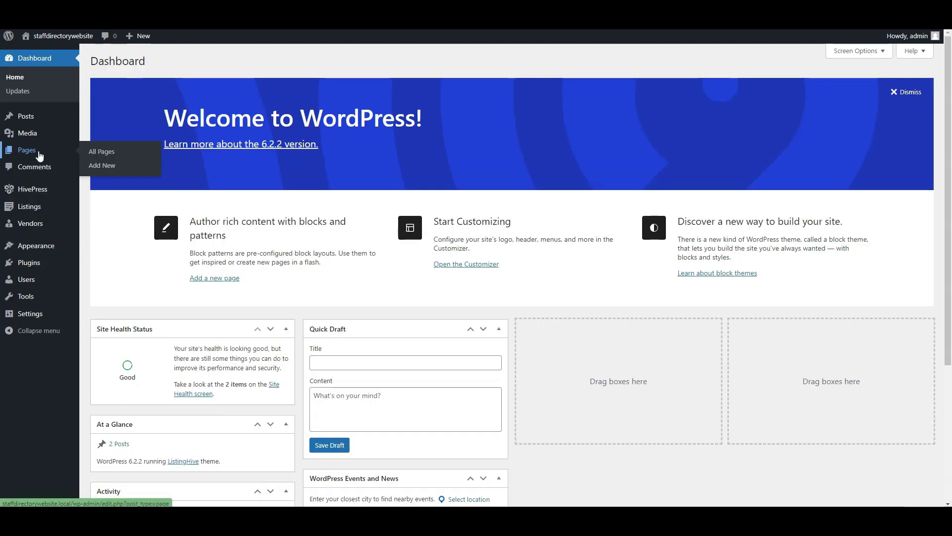
pyautogui.click(97, 169)
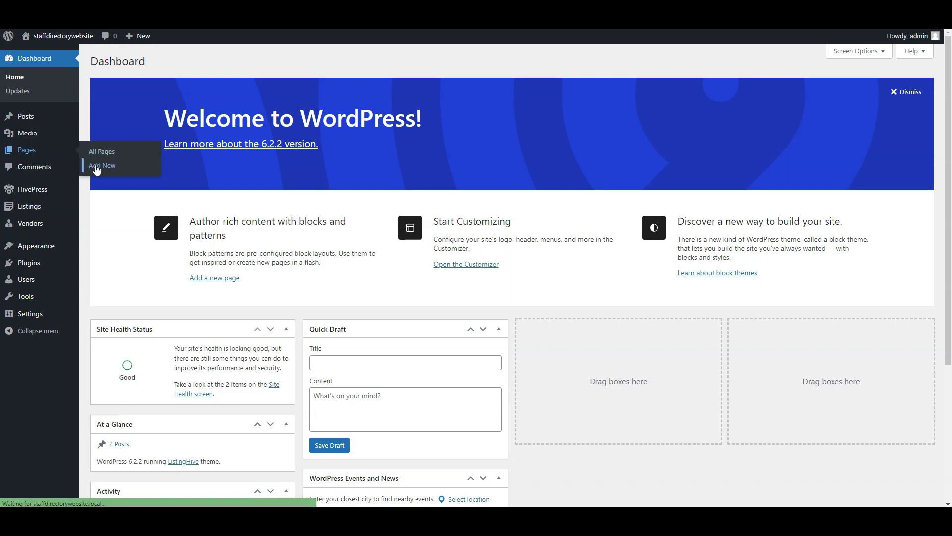
pyautogui.write('O')
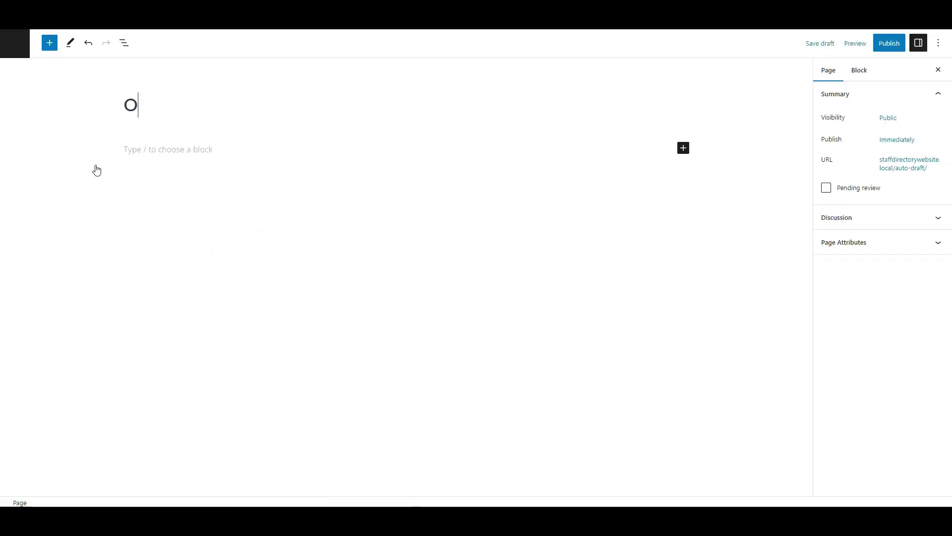
pyautogui.write('ur Staff')
pyautogui.press('Return')
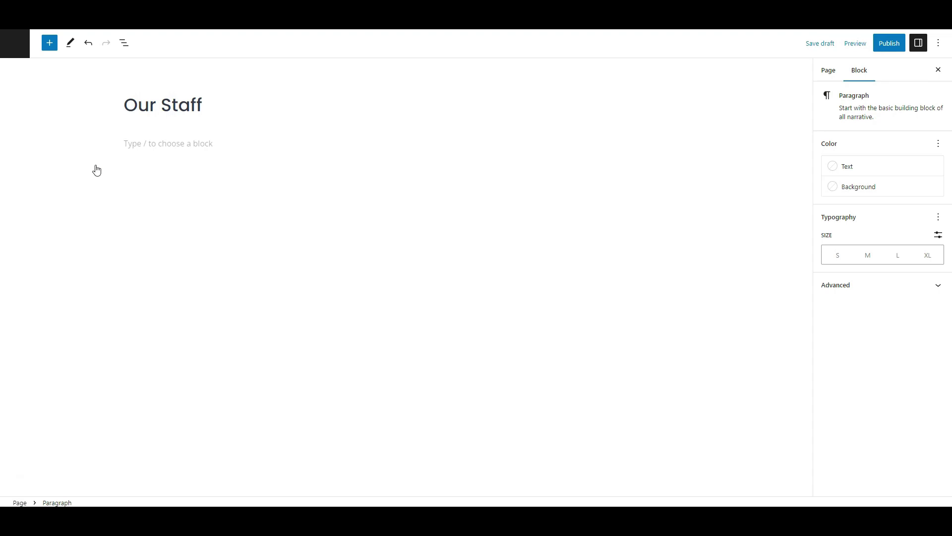
# Step: Add a centred heading reading Connecting Talent, Empowering Success
pyautogui.write('/head')
pyautogui.click(187, 106)
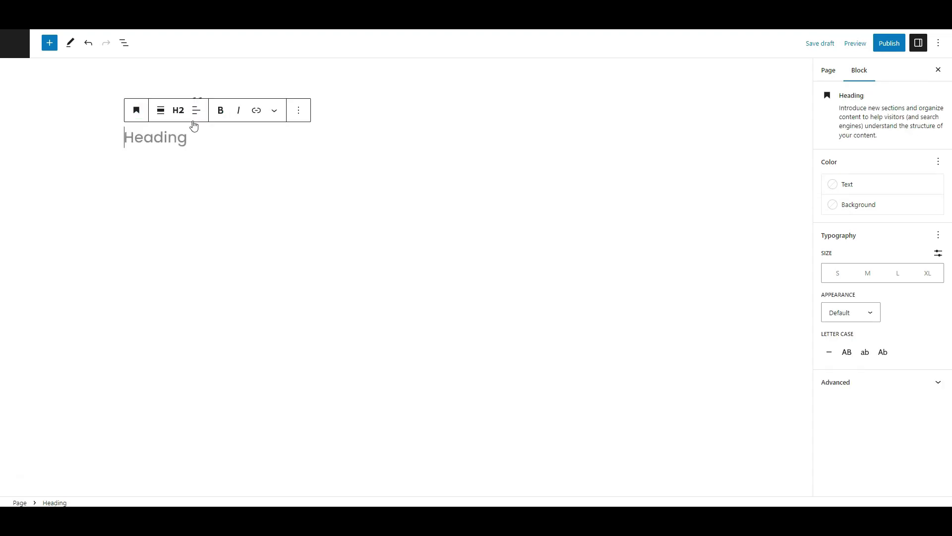
pyautogui.click(198, 118)
pyautogui.click(213, 159)
pyautogui.write('Connecting Talent, Empowering Success')
pyautogui.press('Return')
# Step: Insert a Read More divider, a Vendor Search Form and a Vendors block
pyautogui.write('/')
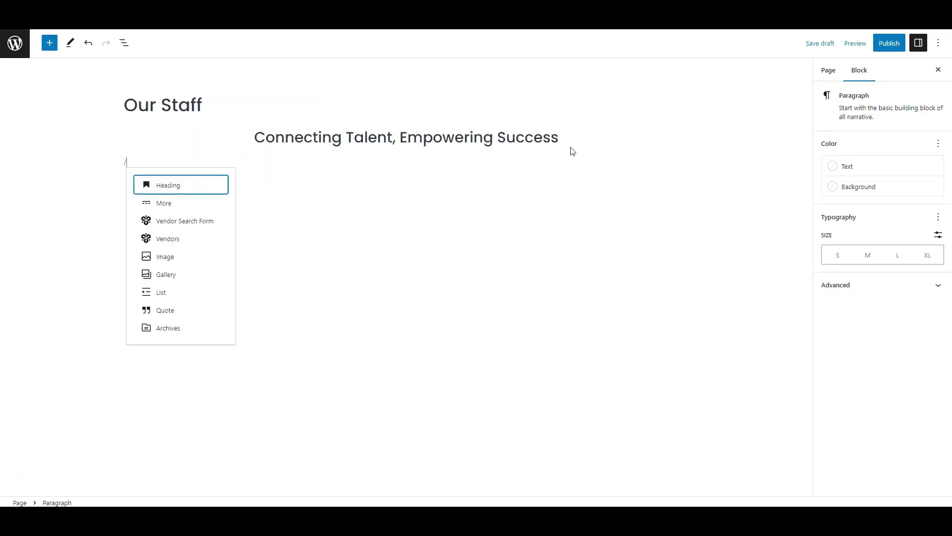
pyautogui.write('more')
pyautogui.click(192, 124)
pyautogui.click(722, 209)
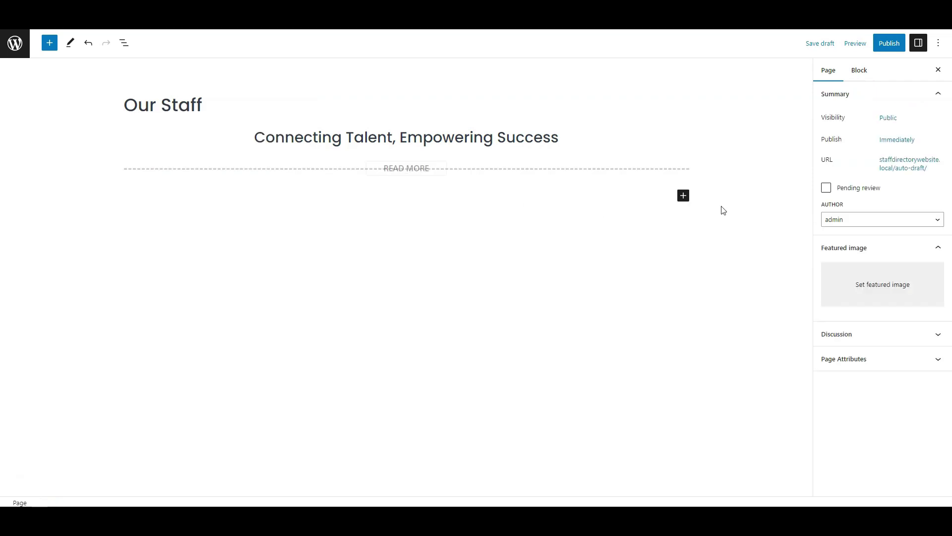
pyautogui.click(683, 196)
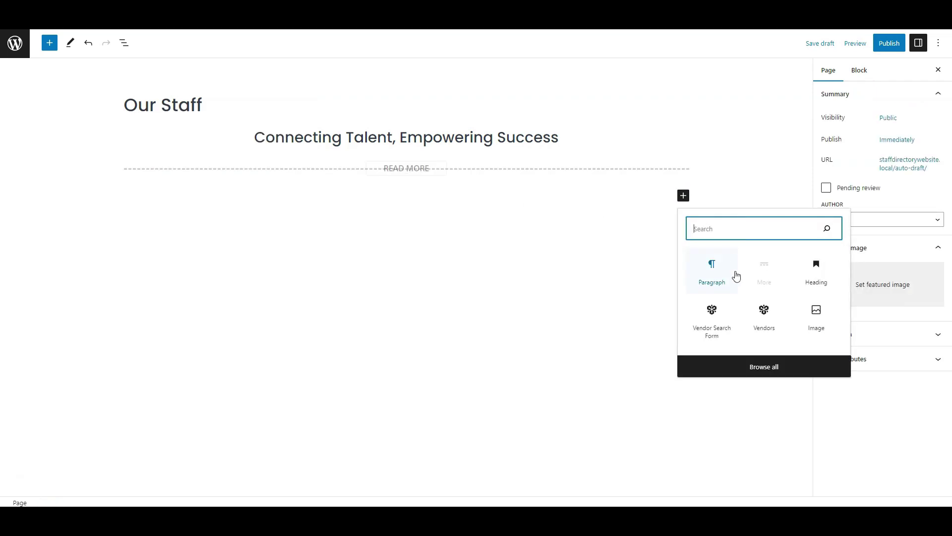
pyautogui.click(727, 322)
pyautogui.click(683, 245)
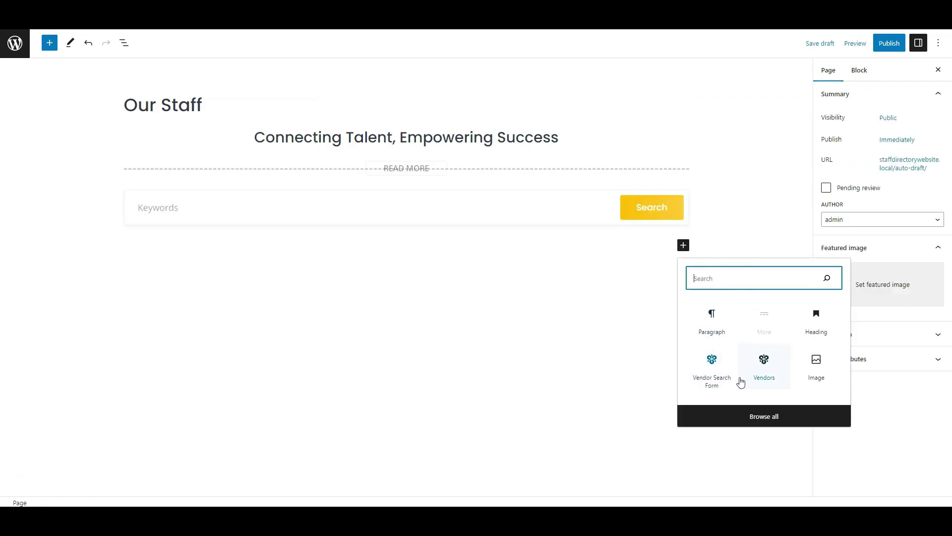
pyautogui.click(762, 374)
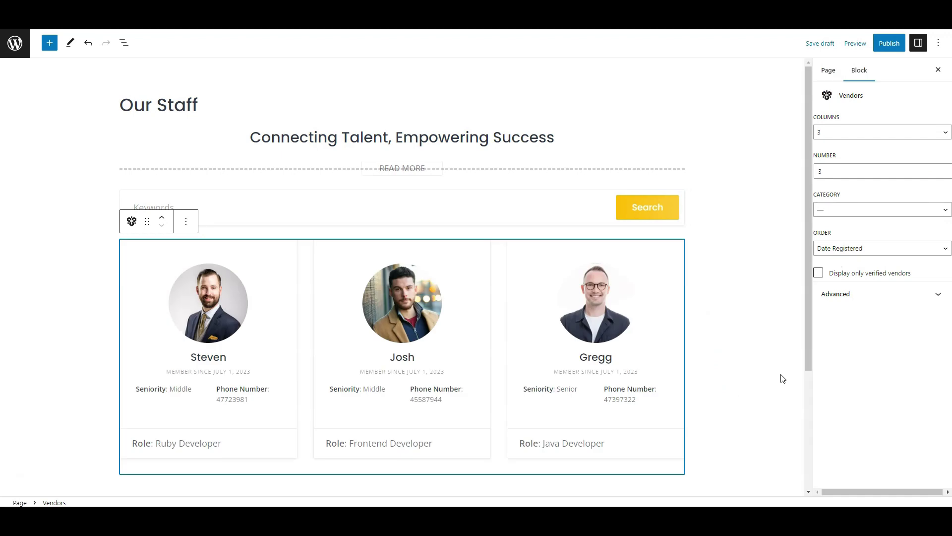
# Step: Set the Vendors block to 3 columns, 100 vendors, no category, sorted by Date Registered
pyautogui.click(860, 137)
pyautogui.click(844, 165)
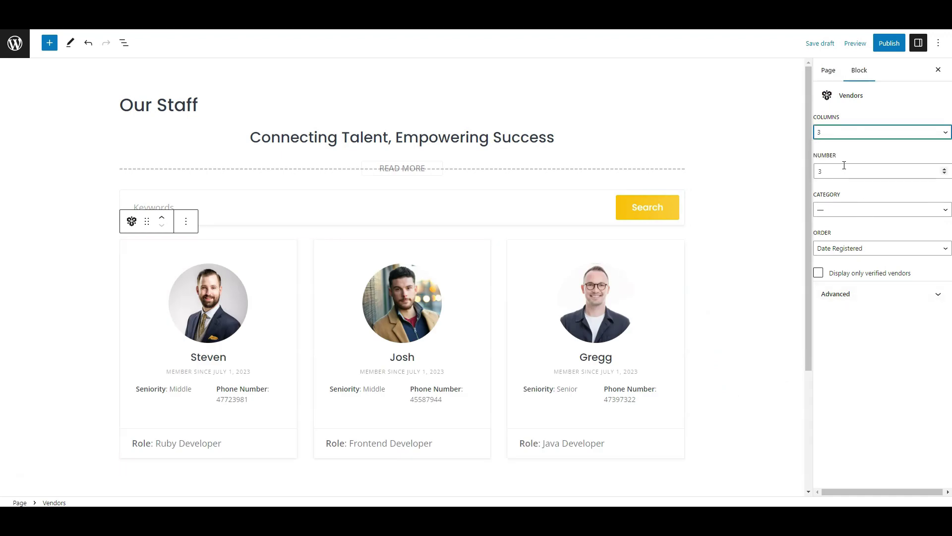
pyautogui.click(844, 169)
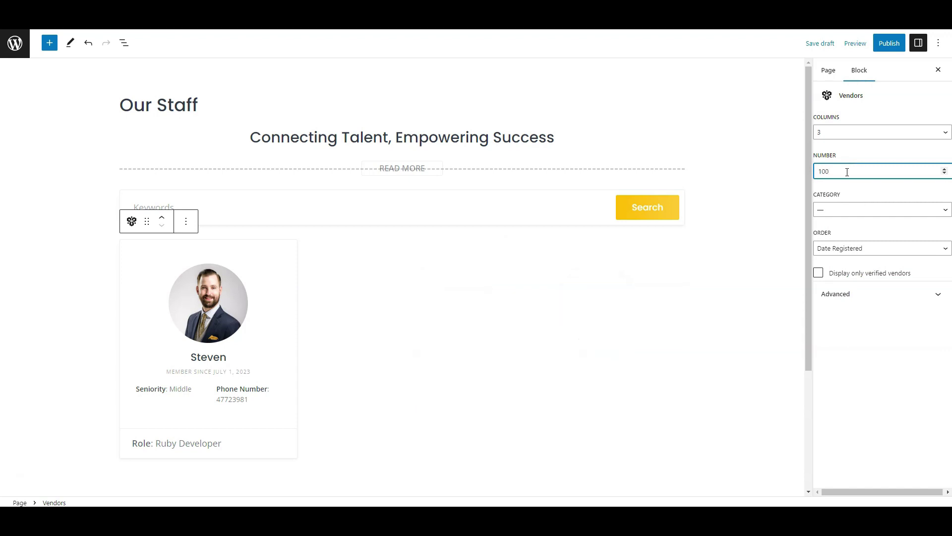
pyautogui.click(847, 191)
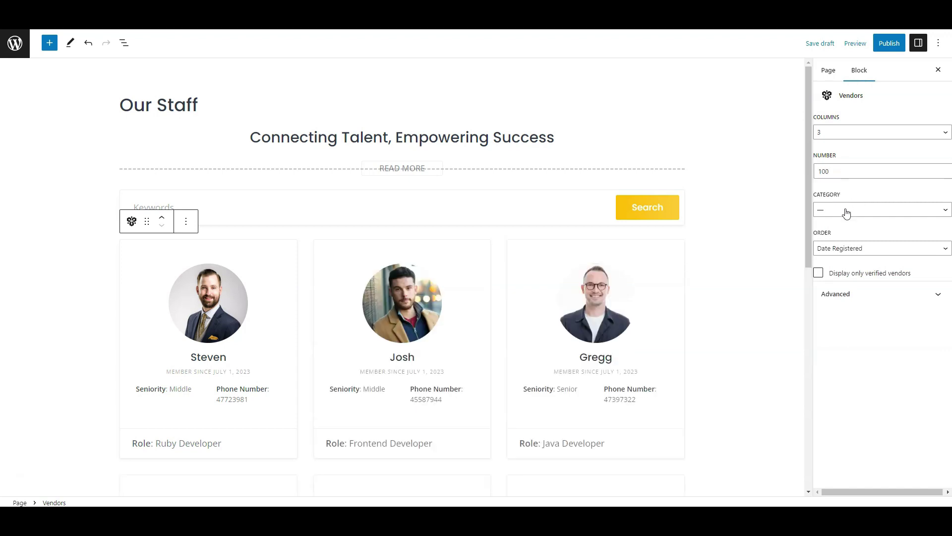
pyautogui.click(846, 211)
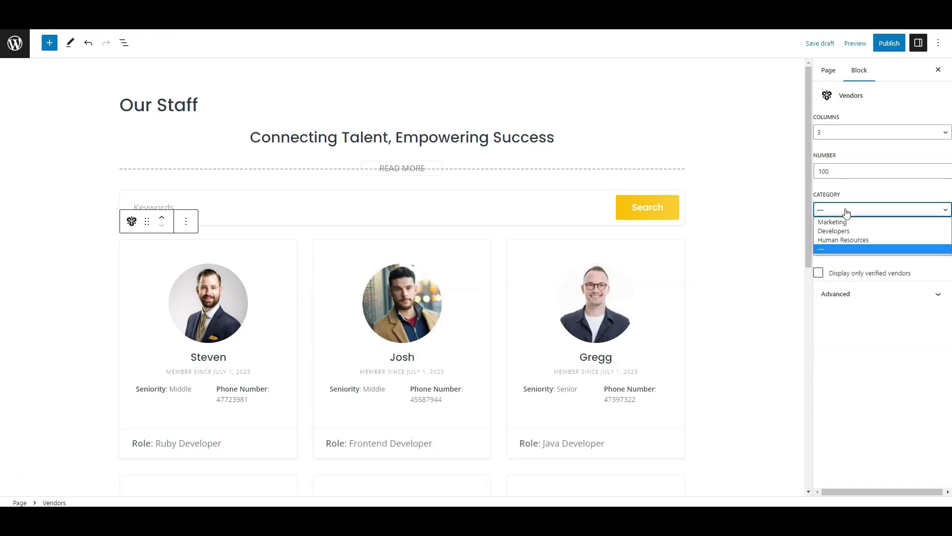
pyautogui.click(841, 251)
pyautogui.click(837, 252)
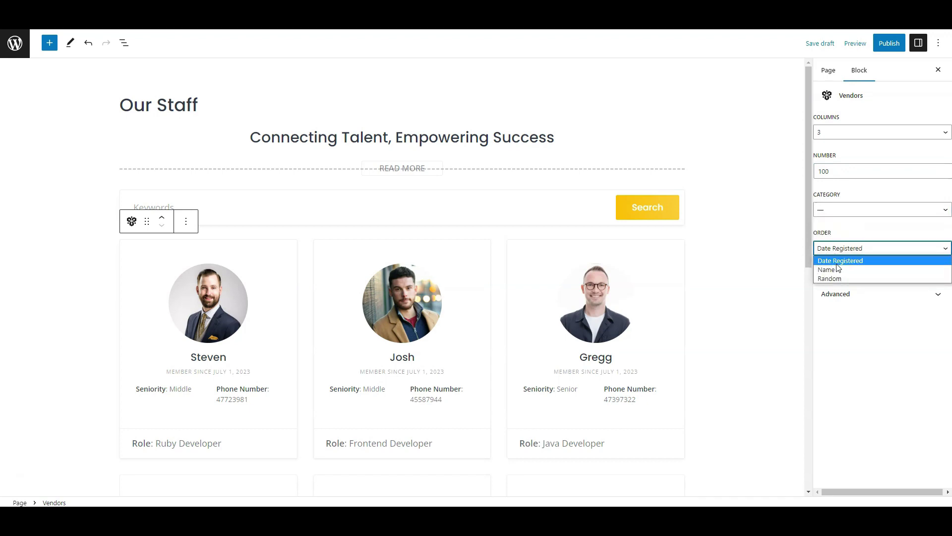
pyautogui.click(837, 263)
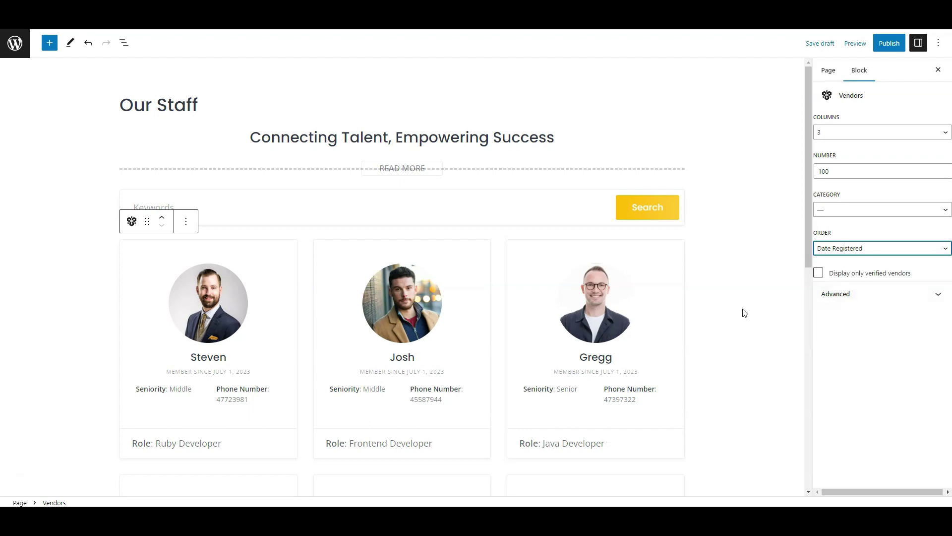
pyautogui.scroll(-5, 742, 315)
pyautogui.scroll(5, 739, 321)
# Step: Publish the Our Staff page
pyautogui.click(889, 44)
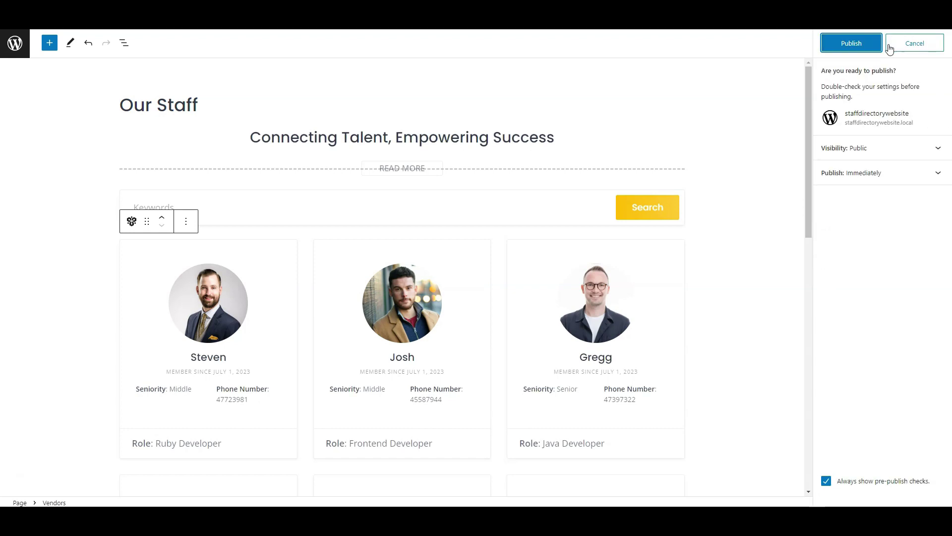
pyautogui.click(879, 46)
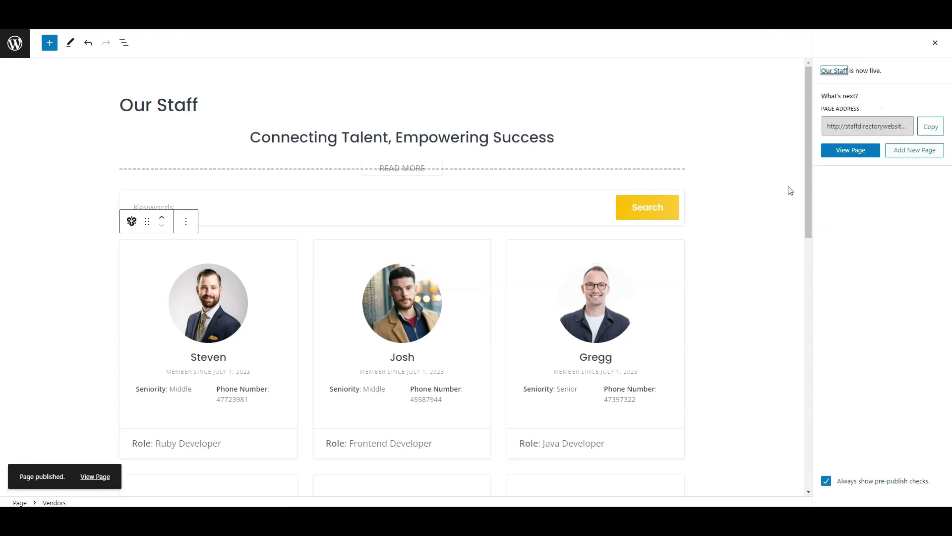
pyautogui.click(936, 43)
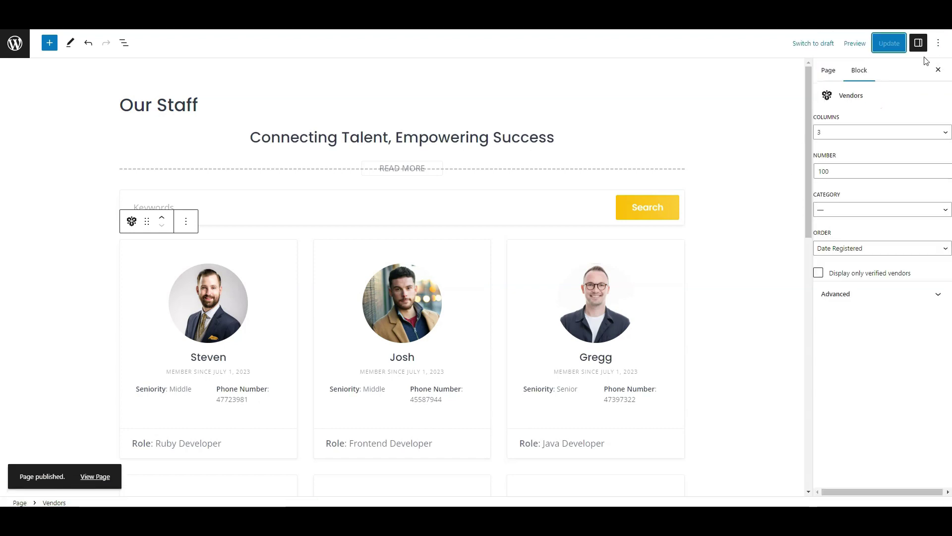
pyautogui.click(68, 310)
pyautogui.scroll(-1, 69, 313)
pyautogui.scroll(1, 69, 313)
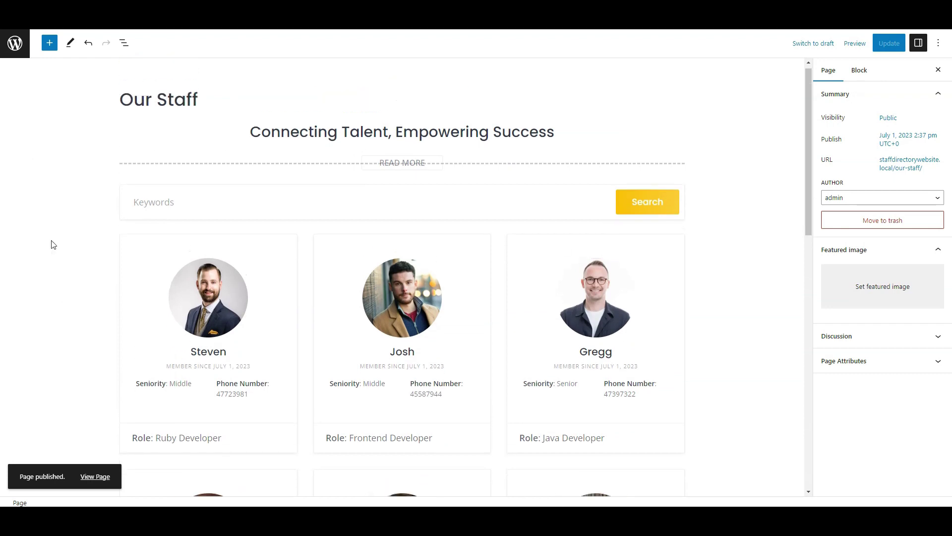
# Step: In Reading settings, make Our Staff the static homepage and save
pyautogui.click(14, 48)
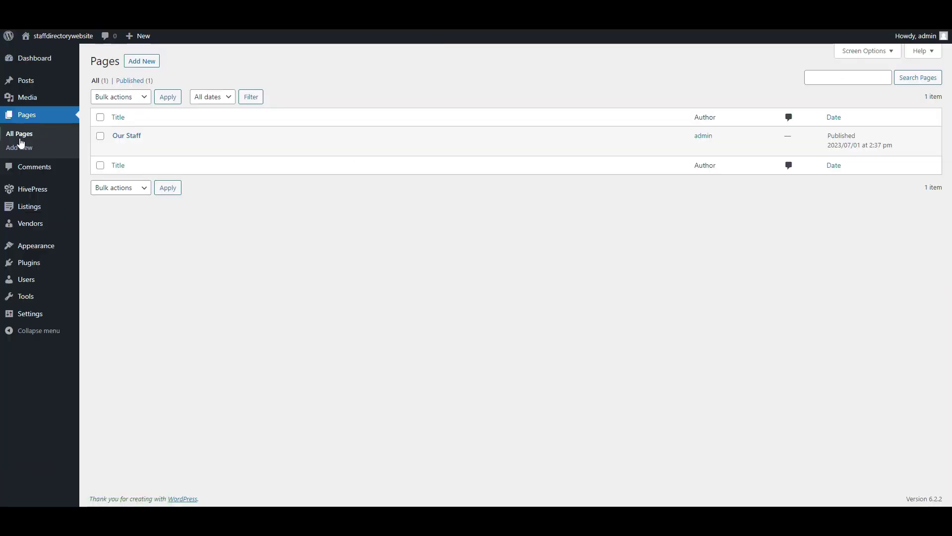
pyautogui.moveTo(37, 316)
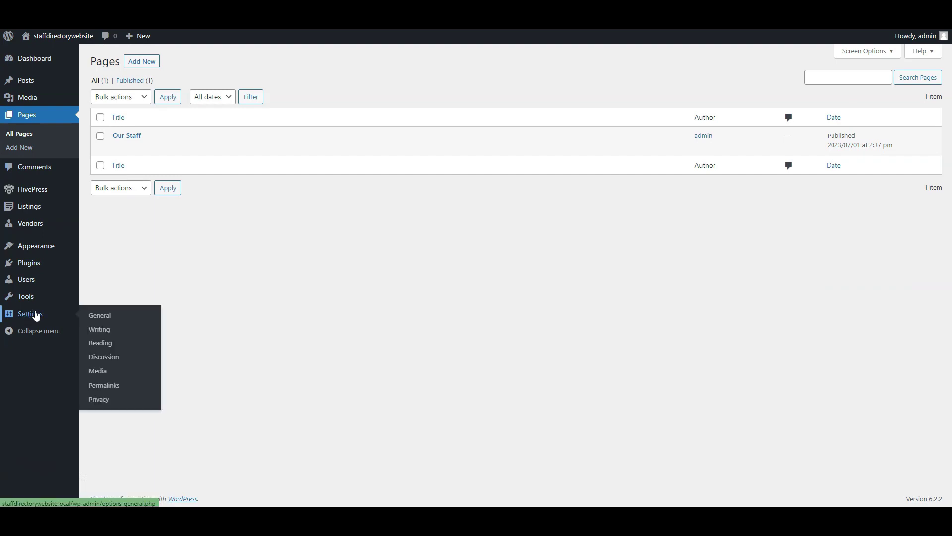
pyautogui.click(112, 345)
pyautogui.click(212, 103)
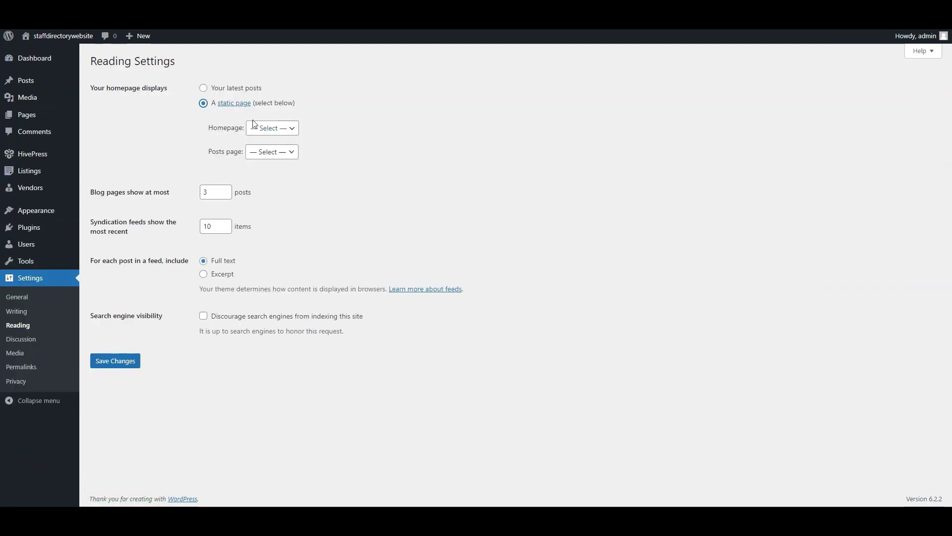
pyautogui.click(268, 129)
pyautogui.click(269, 150)
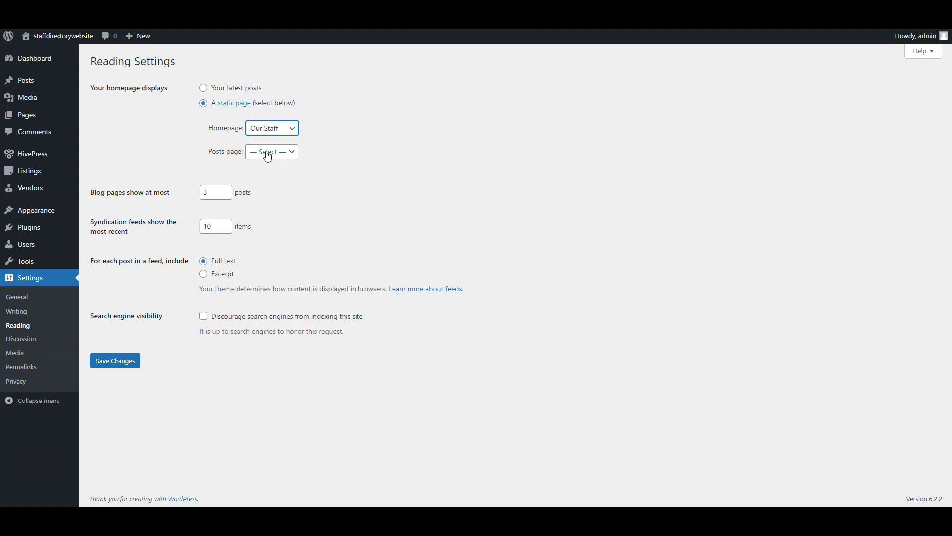
pyautogui.click(116, 361)
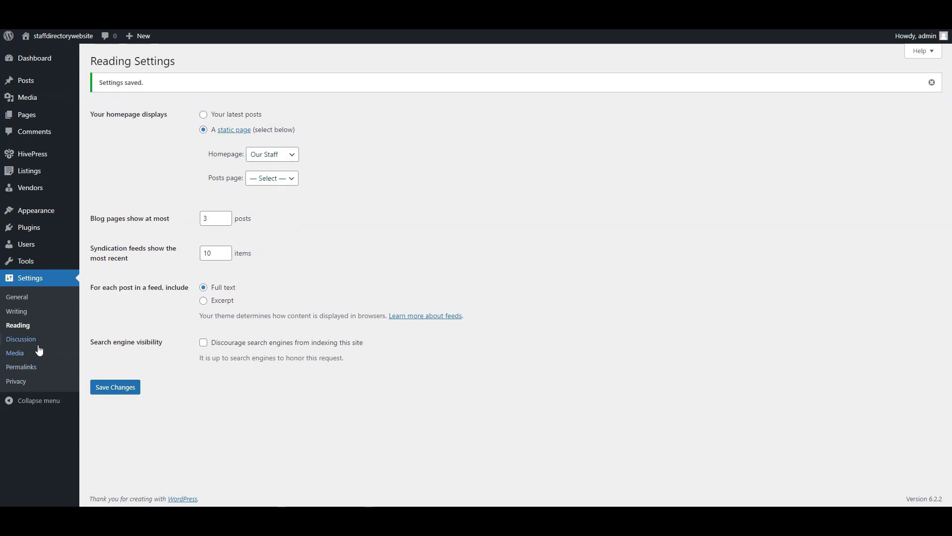
# Step: Set Our Staff as the Vendors Page in HivePress vendor settings
pyautogui.moveTo(32, 156)
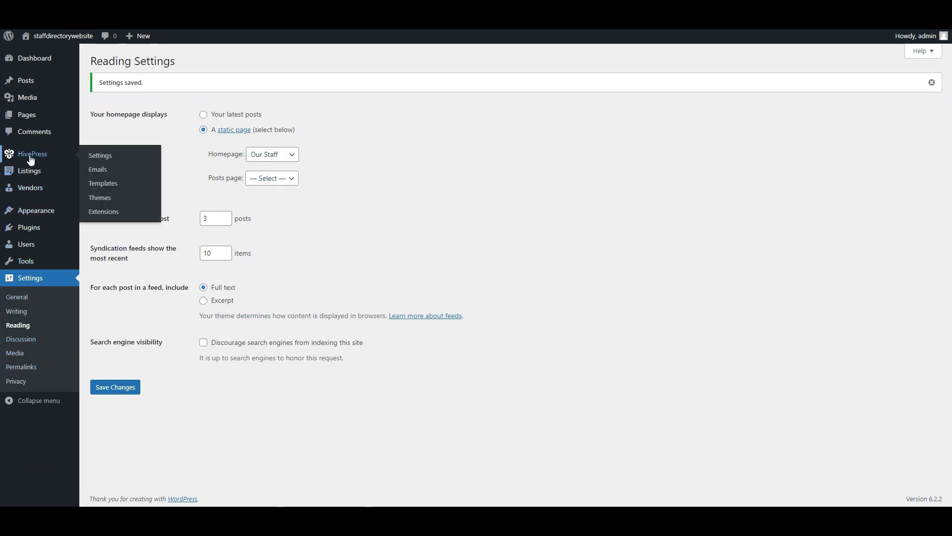
pyautogui.click(100, 156)
pyautogui.click(138, 91)
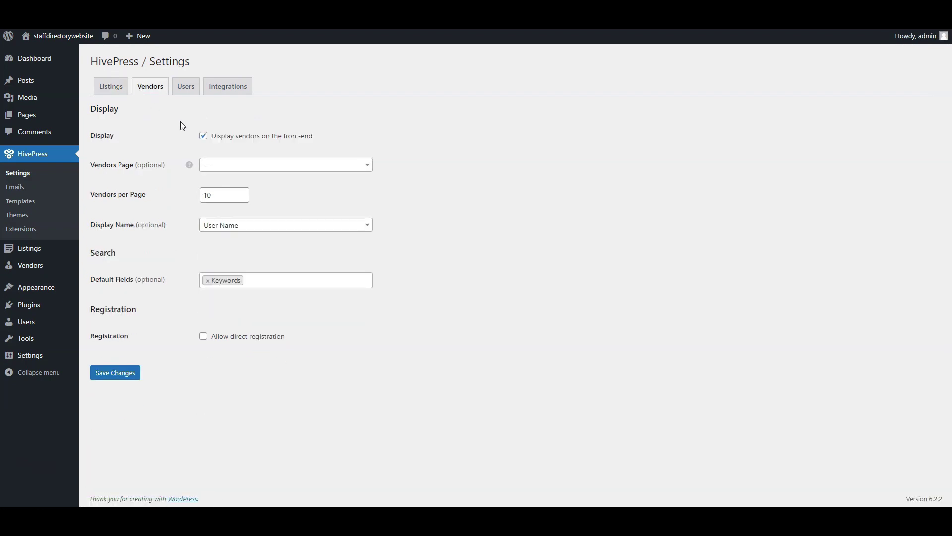
pyautogui.click(229, 171)
pyautogui.click(229, 196)
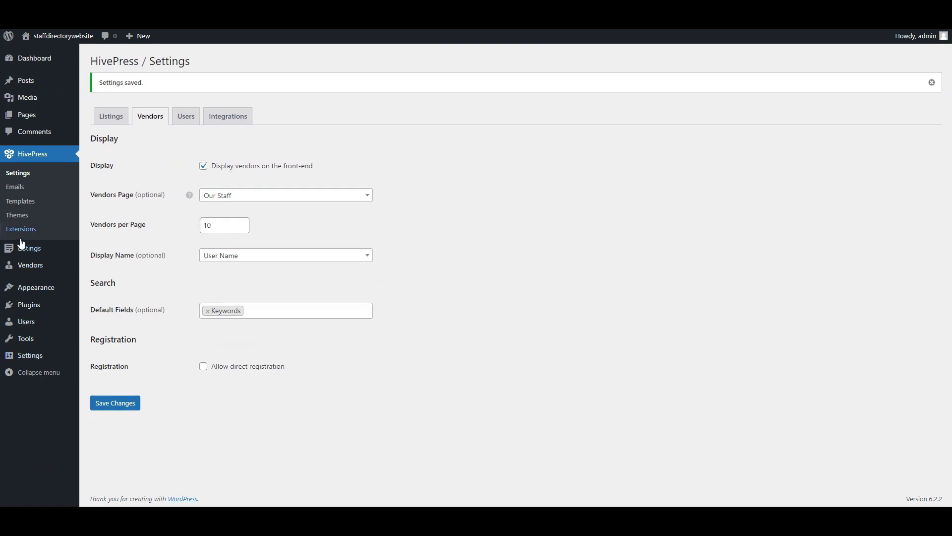
# Step: Visit the live site from the admin bar and scroll through the staff cards
pyautogui.moveTo(50, 40)
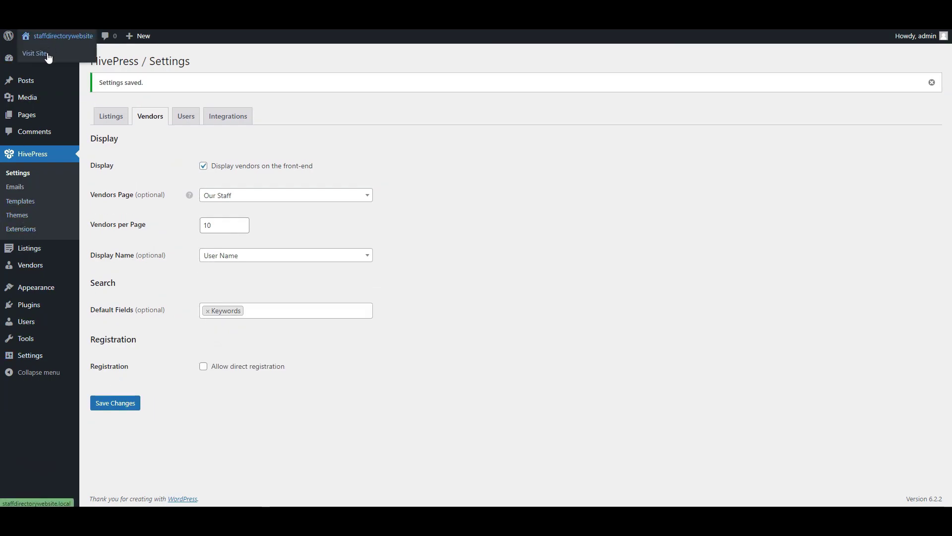
pyautogui.click(49, 57)
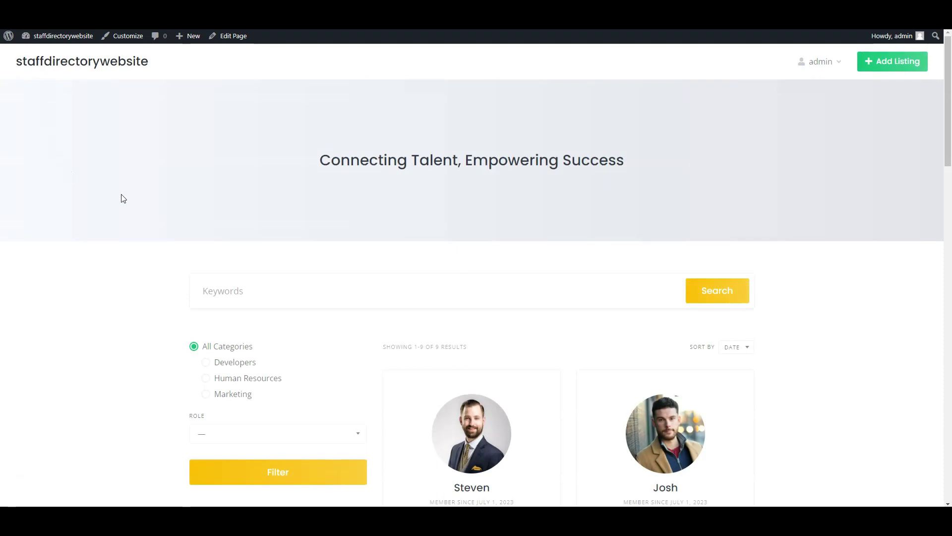
pyautogui.scroll(-5, 123, 207)
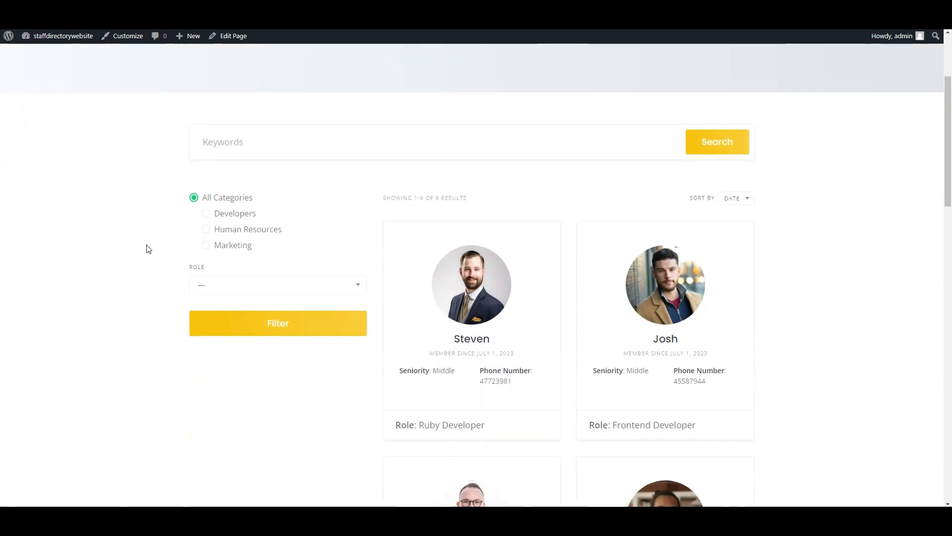
pyautogui.scroll(-7, 442, 334)
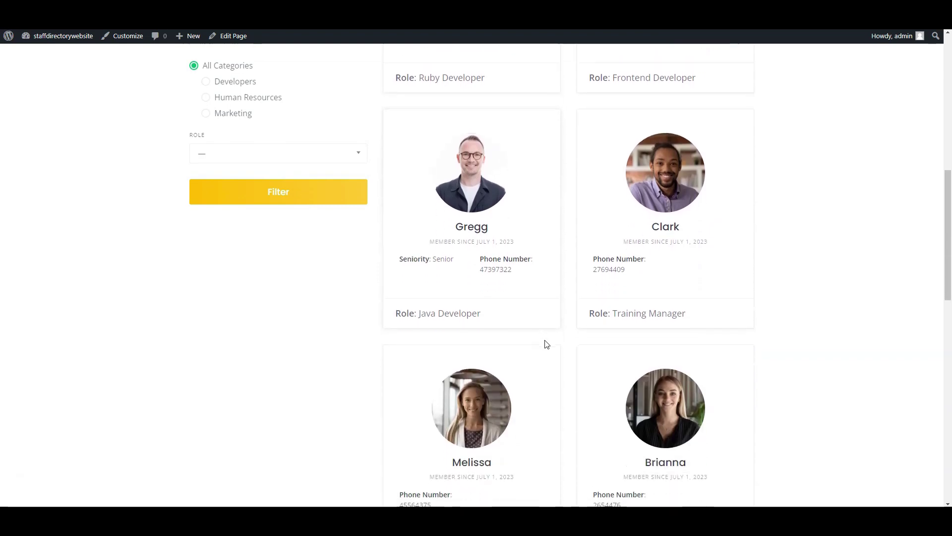
pyautogui.scroll(-4, 558, 348)
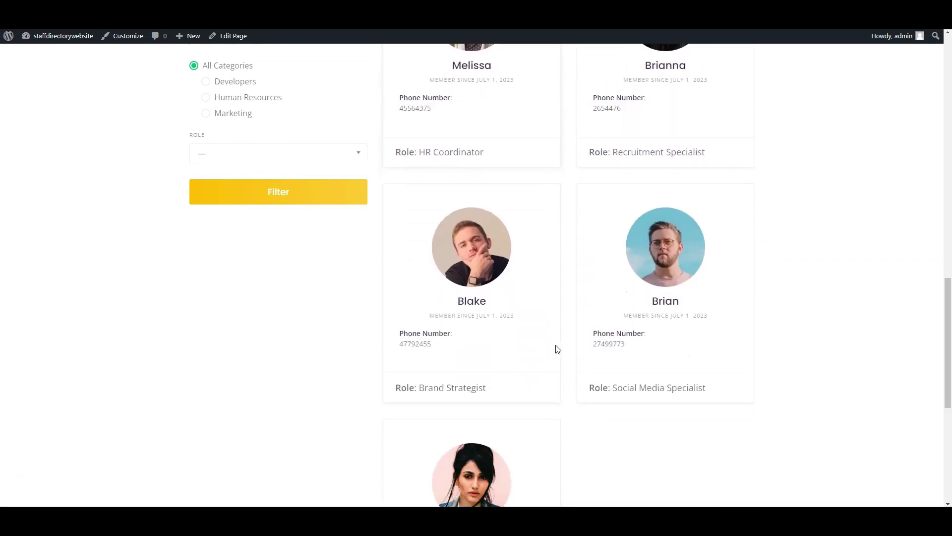
pyautogui.scroll(14, 557, 349)
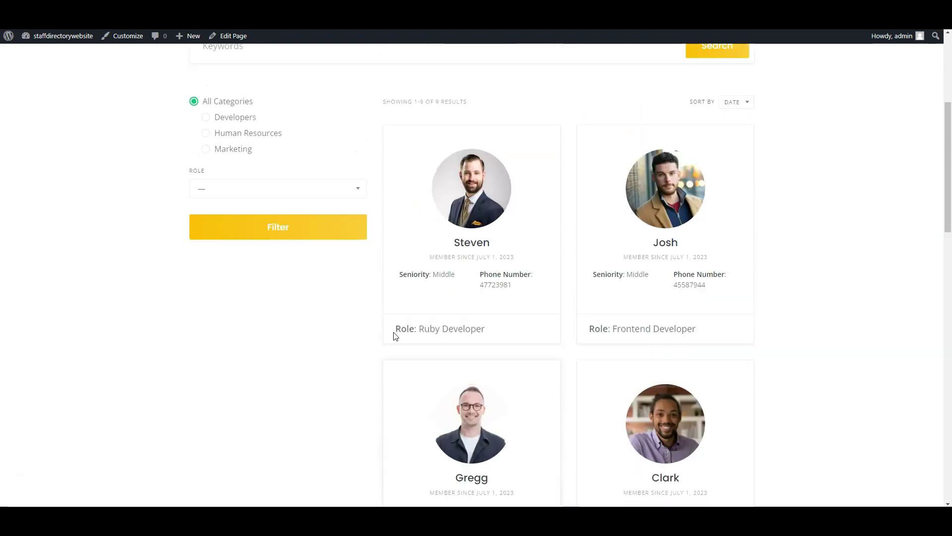
# Step: Open the Role filter dropdown, dismiss it without filtering, then open the Customizer
pyautogui.click(327, 327)
pyautogui.scroll(-3, 289, 410)
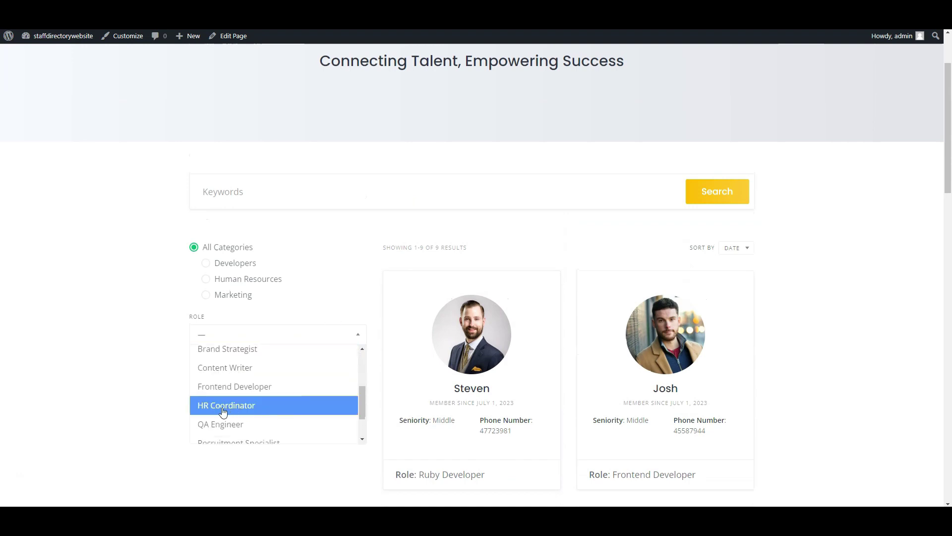
pyautogui.click(155, 399)
pyautogui.scroll(2, 154, 398)
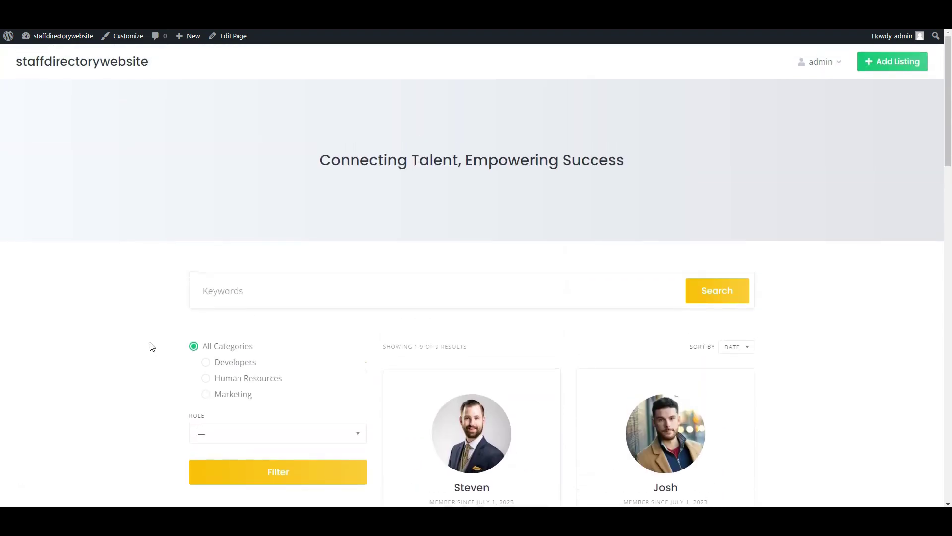
pyautogui.click(124, 40)
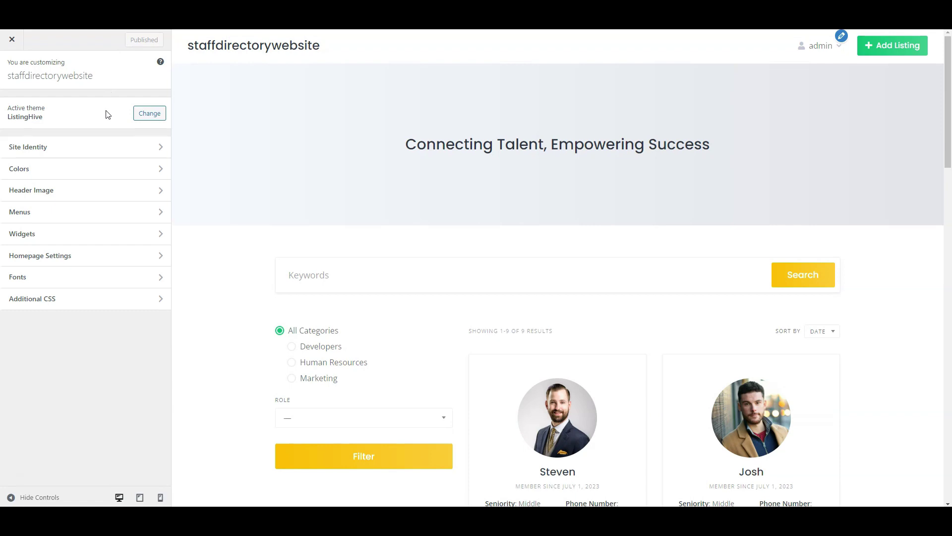
# Step: Upload header image.jpeg and set it as the header image without cropping
pyautogui.click(97, 195)
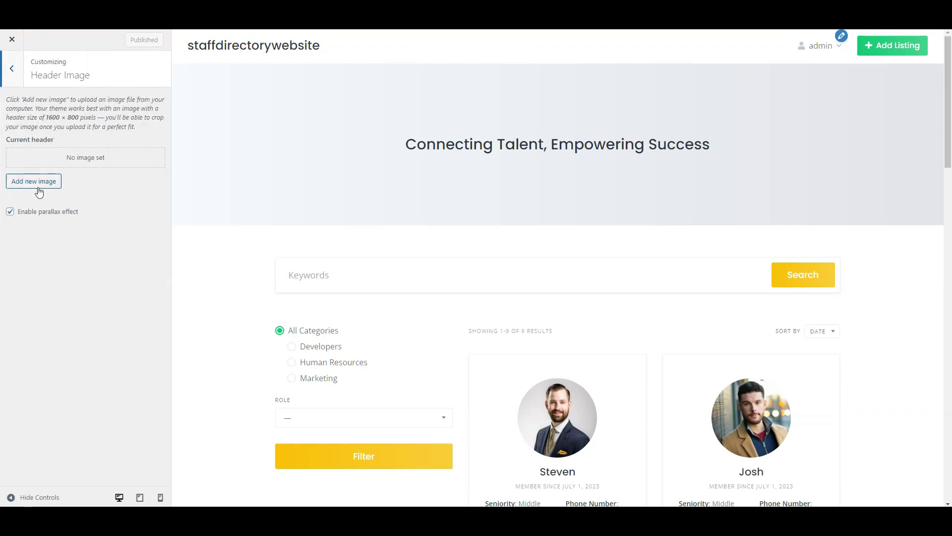
pyautogui.click(36, 184)
pyautogui.click(43, 78)
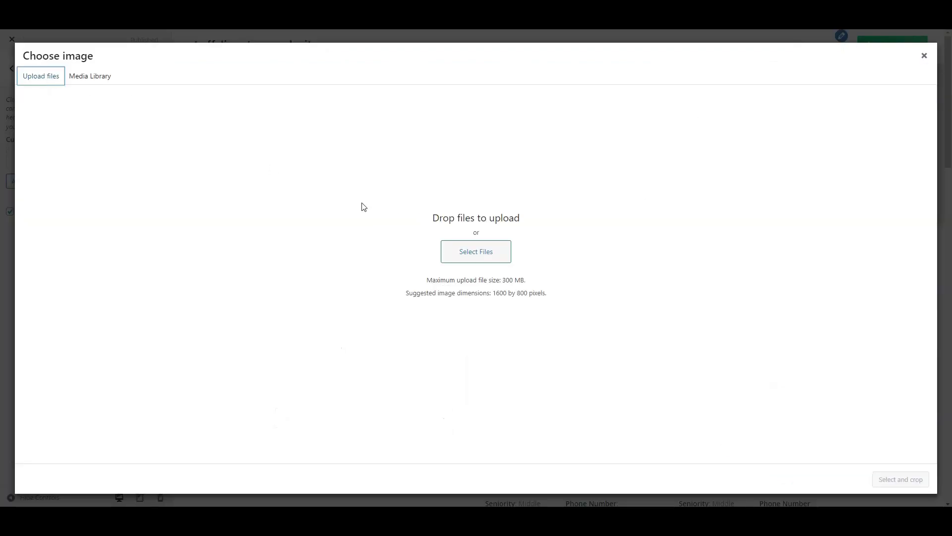
pyautogui.click(496, 256)
pyautogui.click(171, 75)
pyautogui.click(233, 215)
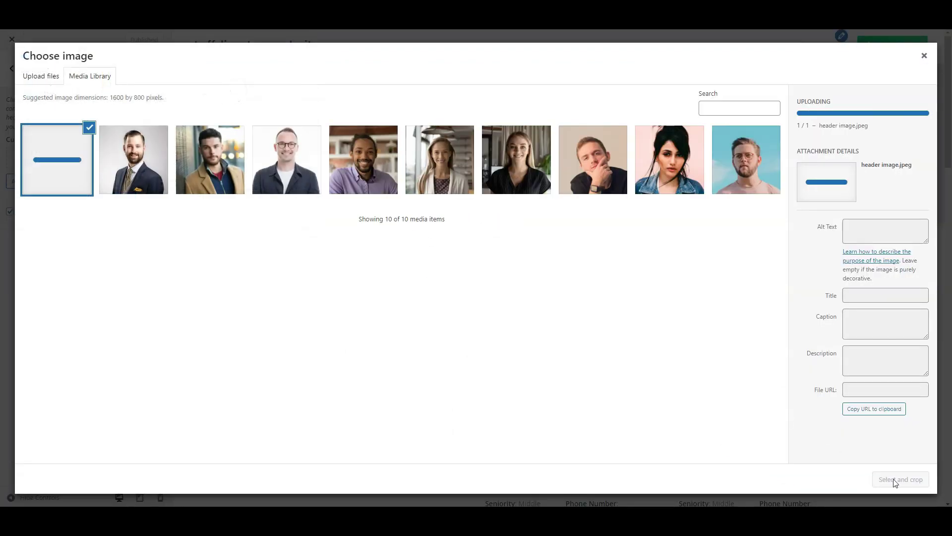
pyautogui.click(901, 479)
pyautogui.click(902, 478)
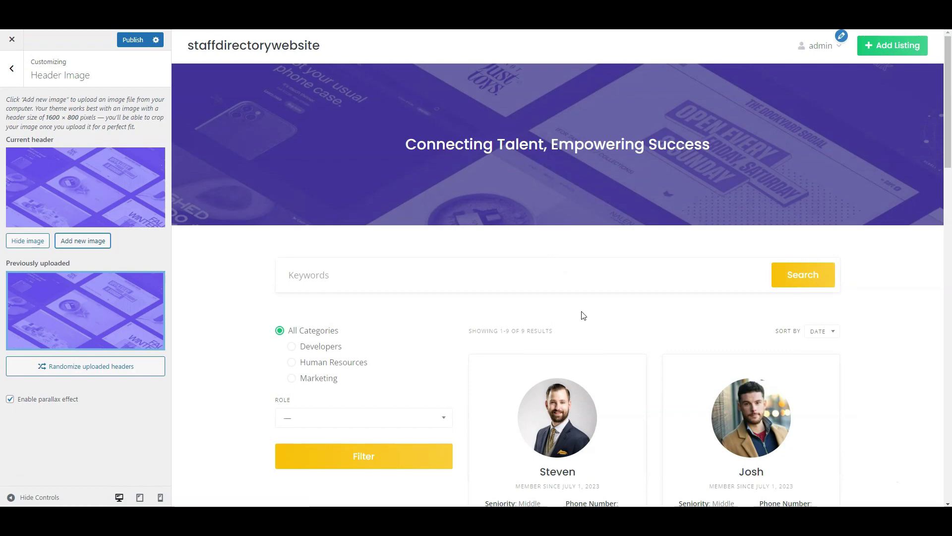
# Step: Publish the new header image and return to the main Customizer sections
pyautogui.scroll(-3, 483, 229)
pyautogui.scroll(2, 365, 221)
pyautogui.scroll(1, 365, 222)
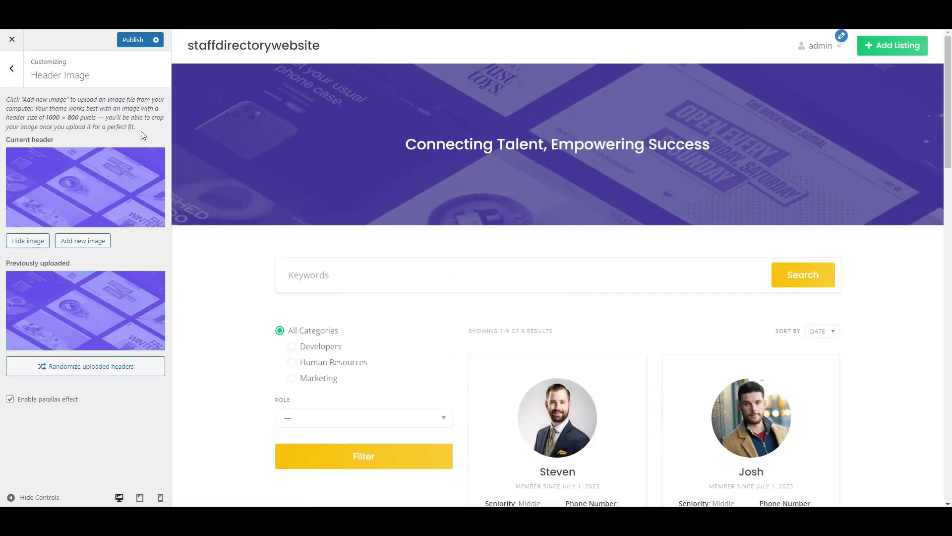
pyautogui.click(132, 40)
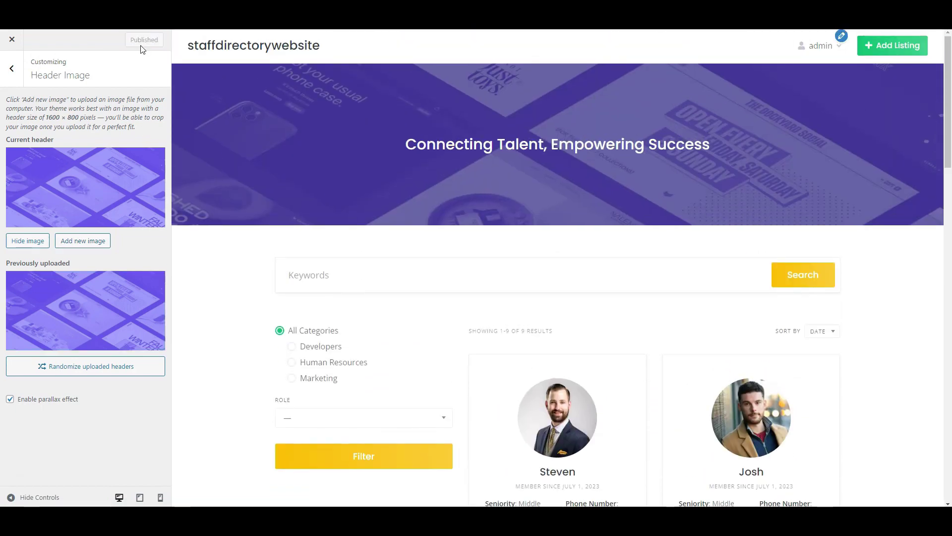
pyautogui.click(12, 69)
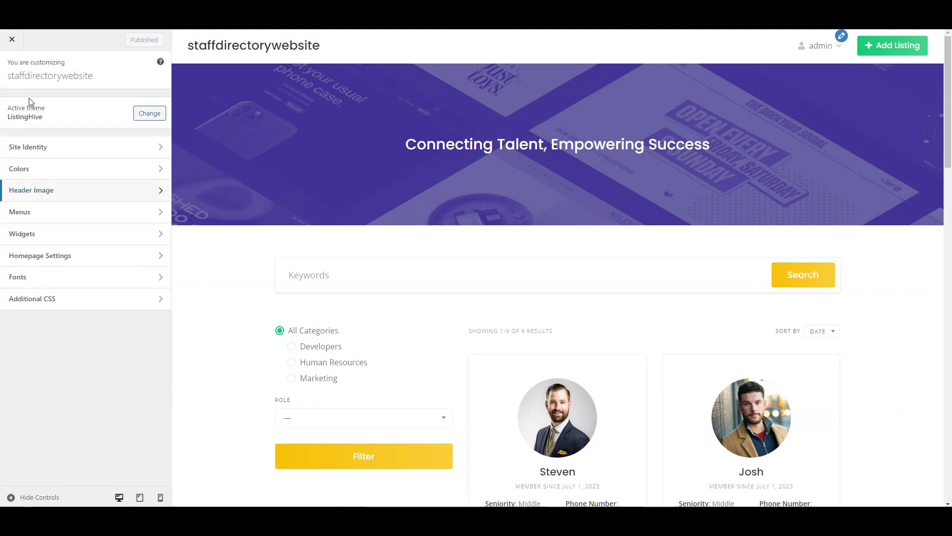
# Step: In Site Identity, set the MOVERS logo and change the site title to Movers
pyautogui.click(55, 148)
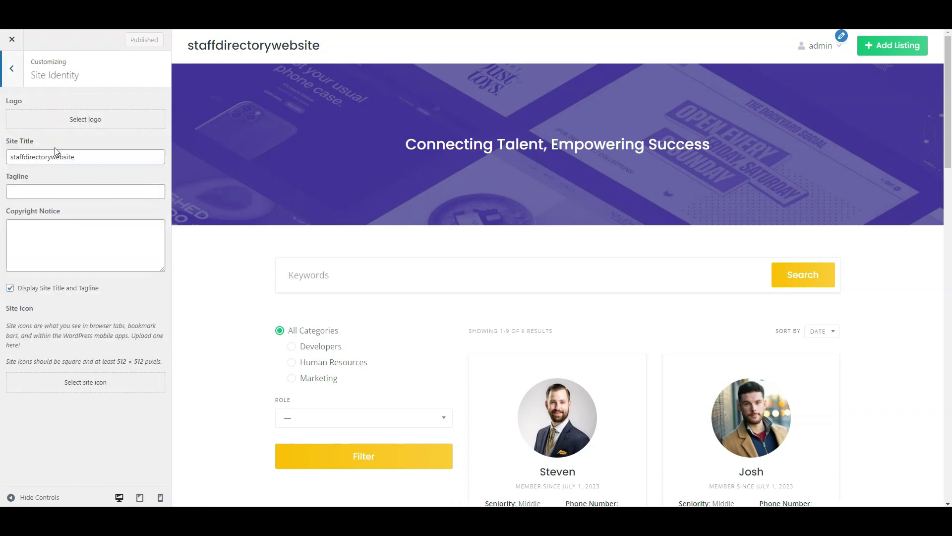
pyautogui.click(85, 119)
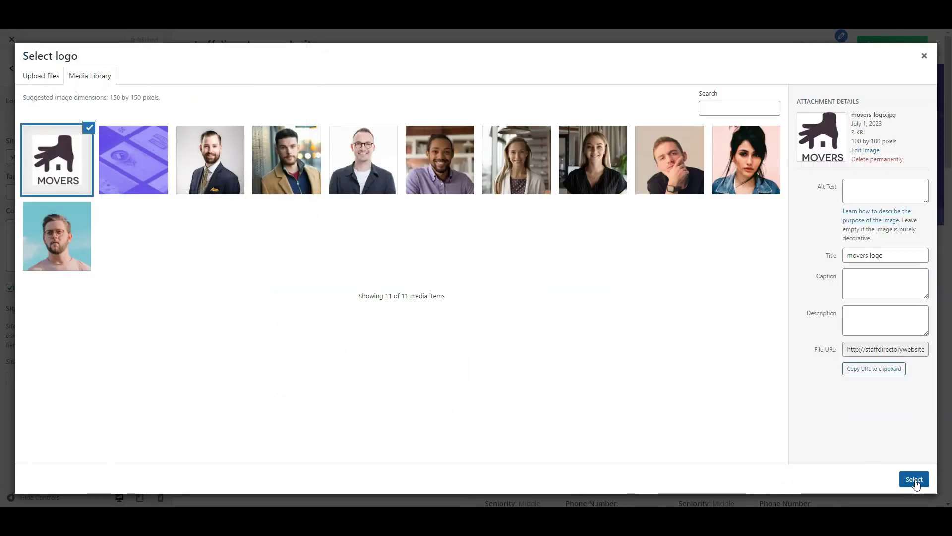
pyautogui.click(914, 479)
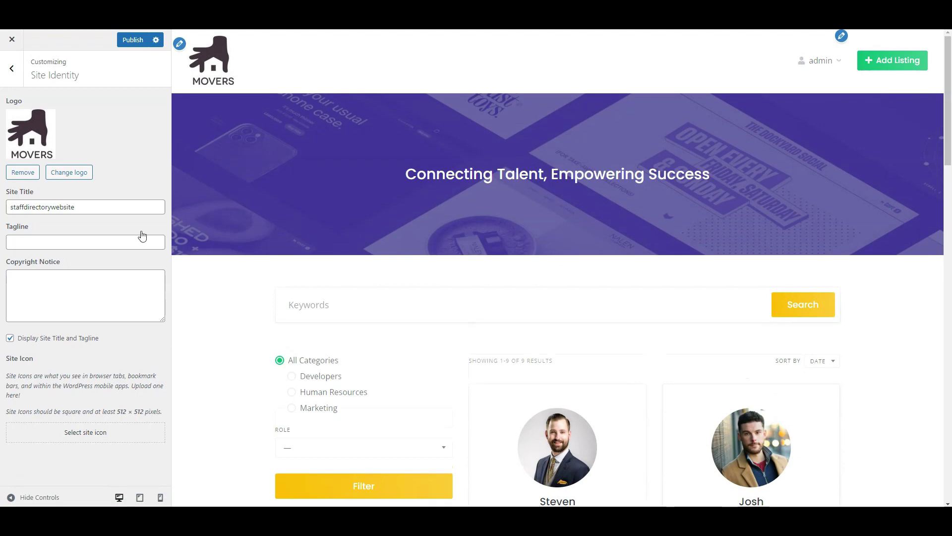
pyautogui.doubleClick(42, 207)
pyautogui.write('Movers')
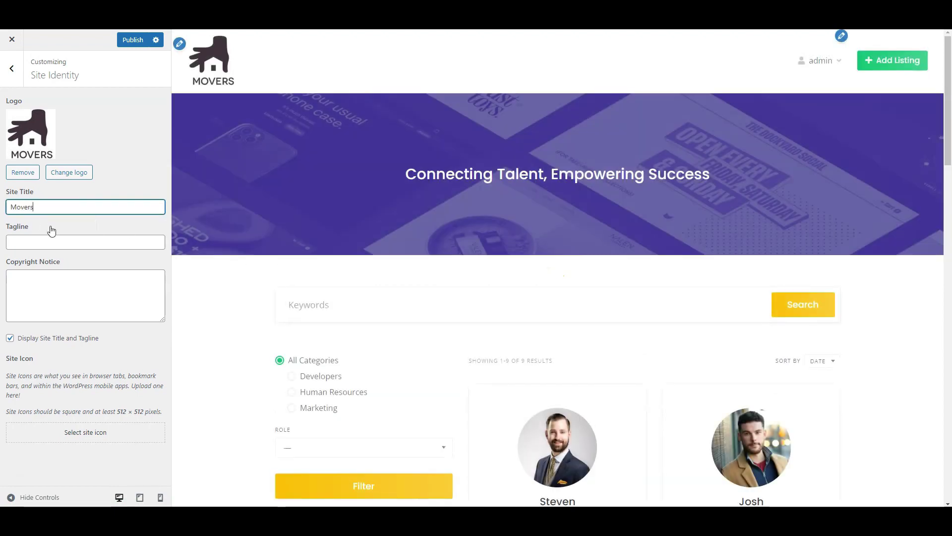
# Step: Set the cropped MOVERS image as the site icon and publish the changes
pyautogui.click(88, 436)
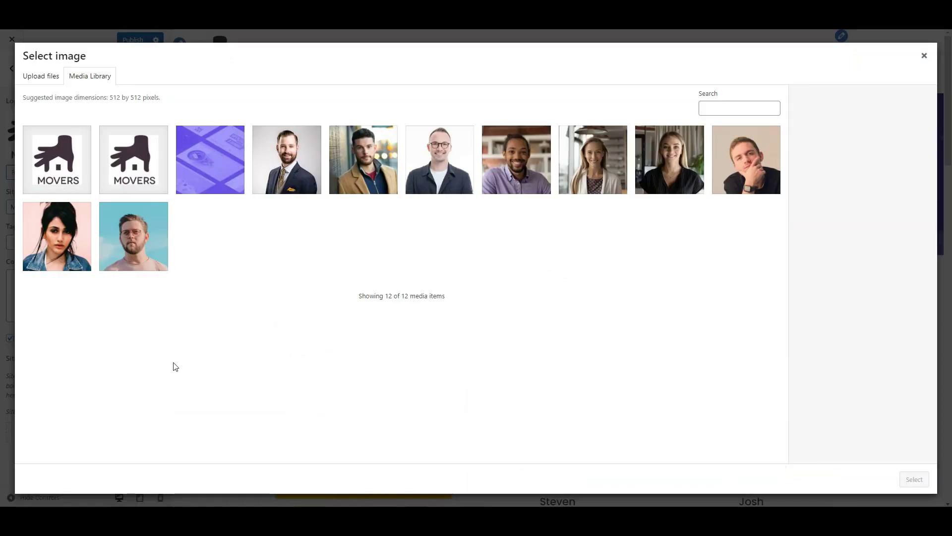
pyautogui.click(78, 161)
pyautogui.click(915, 479)
pyautogui.click(907, 481)
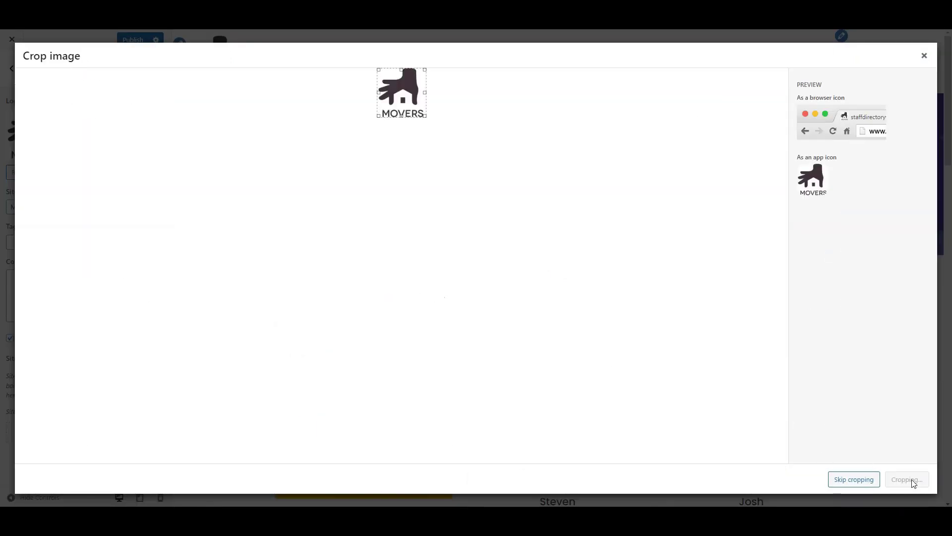
pyautogui.scroll(-1, 129, 180)
pyautogui.click(132, 39)
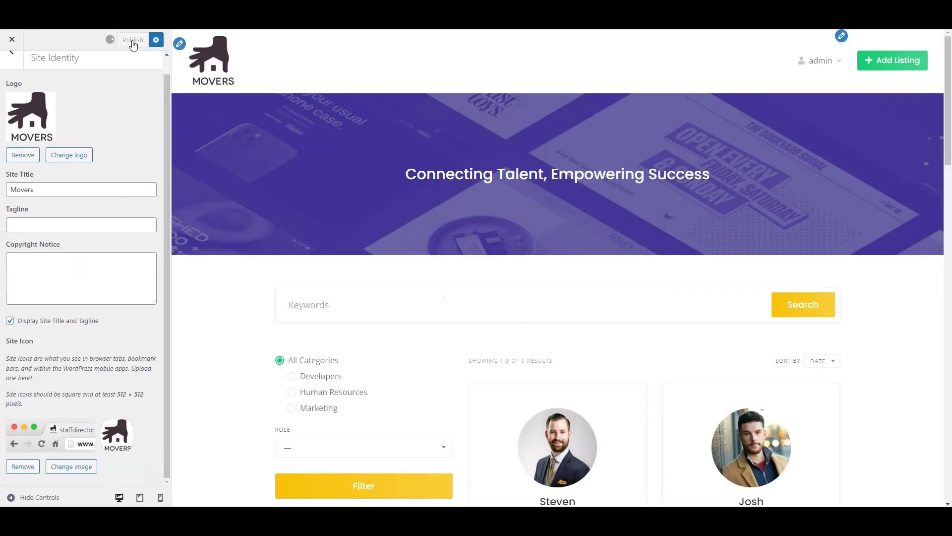
pyautogui.click(11, 52)
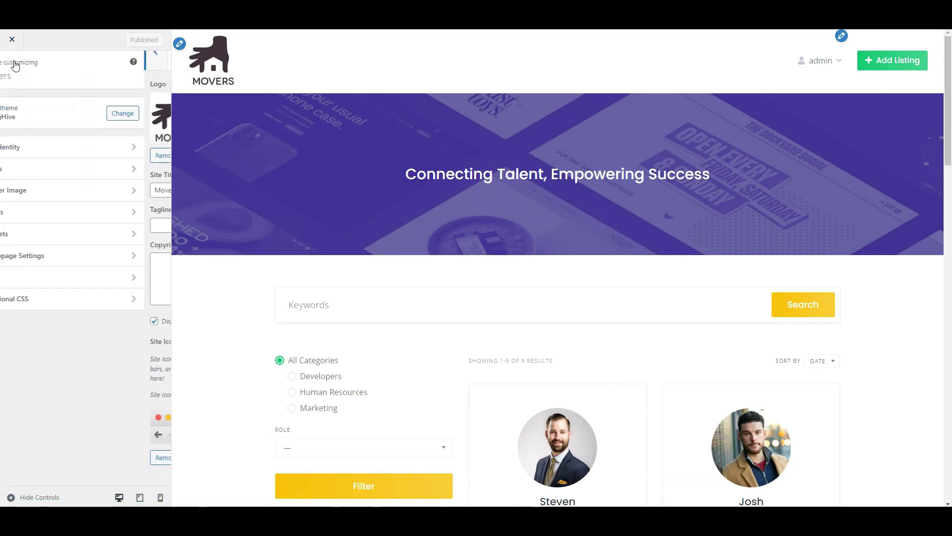
# Step: Set the header text colour to white and the primary colour to navy #031072
pyautogui.click(64, 170)
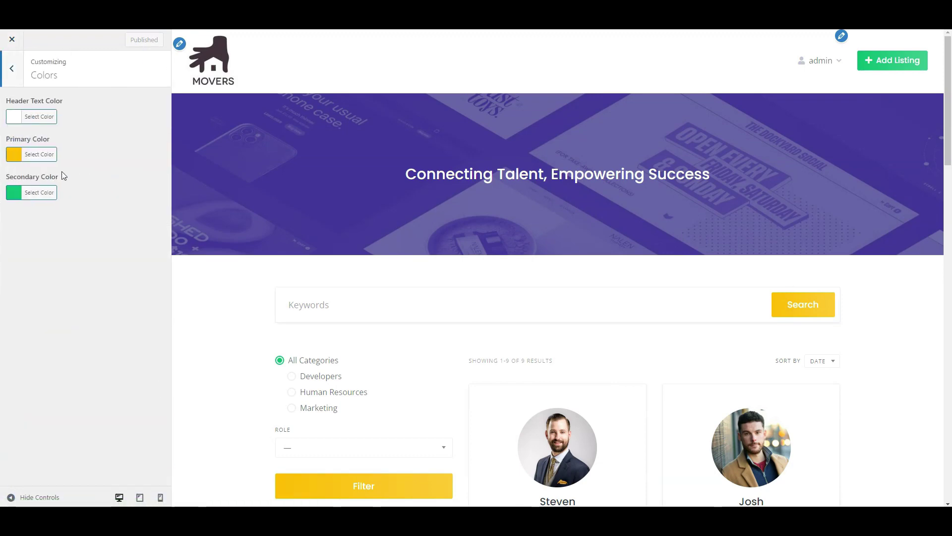
pyautogui.click(47, 117)
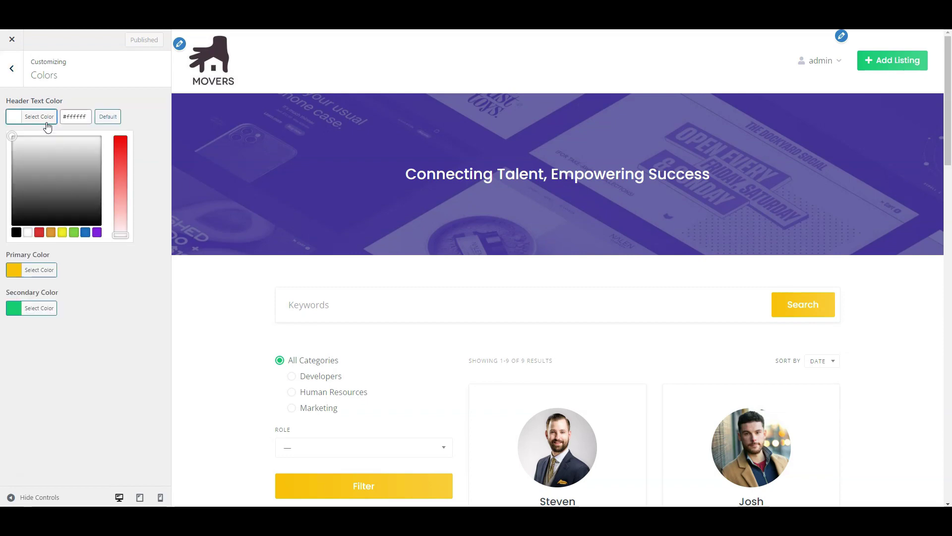
pyautogui.click(86, 233)
pyautogui.click(28, 232)
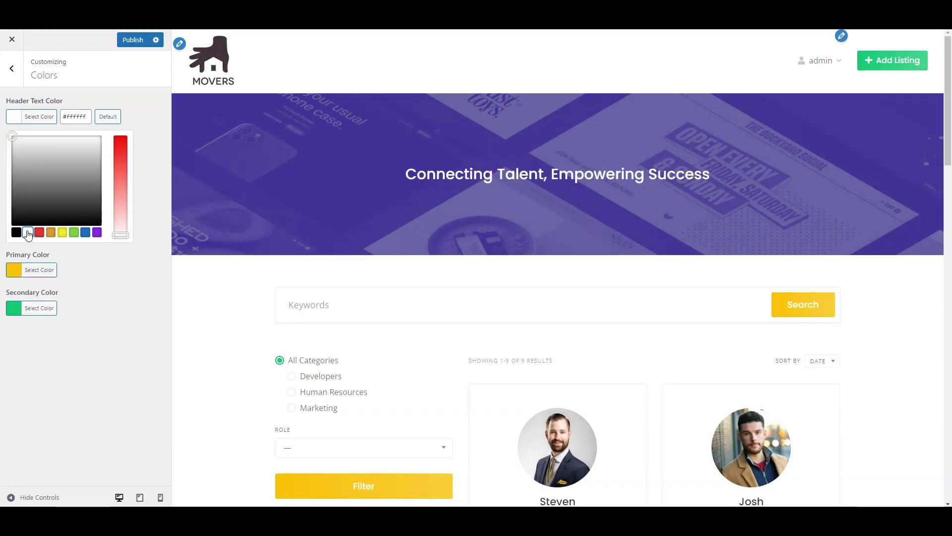
pyautogui.click(39, 117)
pyautogui.click(43, 155)
pyautogui.moveTo(58, 199); pyautogui.dragTo(70, 222)
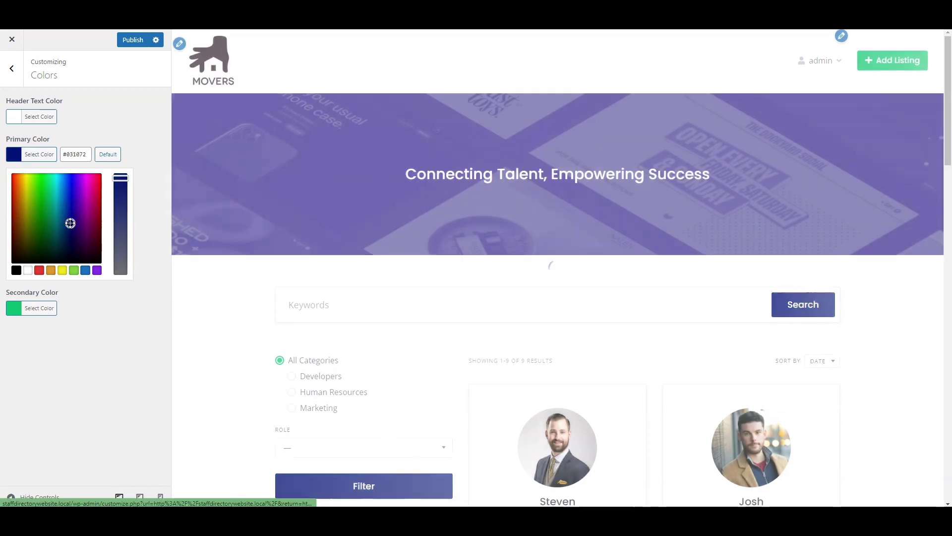
# Step: Set the secondary colour to teal #0b757c and publish the colour scheme
pyautogui.click(39, 308)
pyautogui.click(80, 220)
pyautogui.click(58, 255)
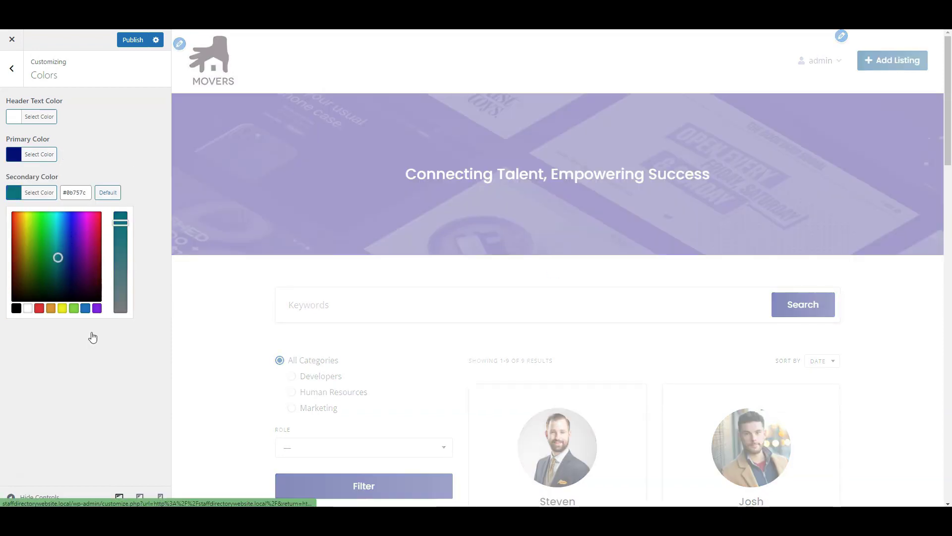
pyautogui.click(92, 336)
pyautogui.click(132, 40)
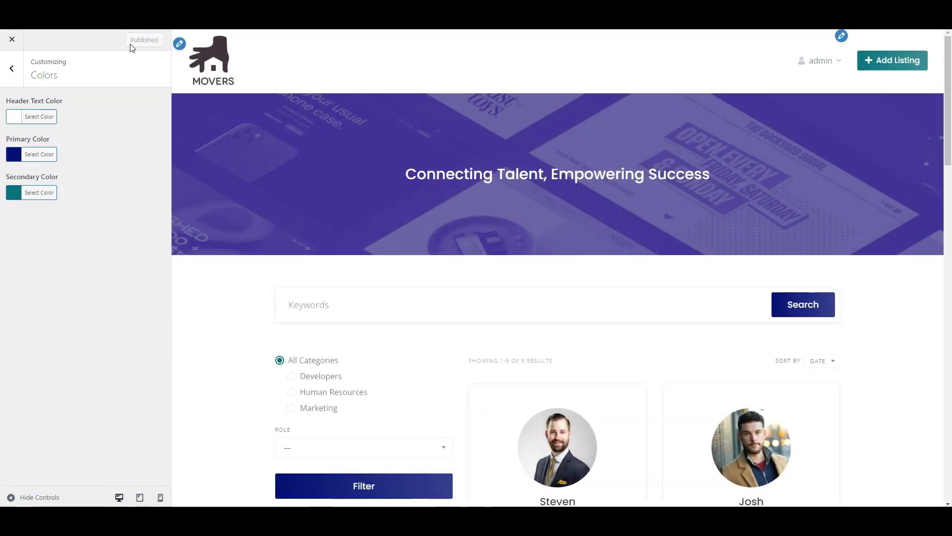
pyautogui.click(12, 69)
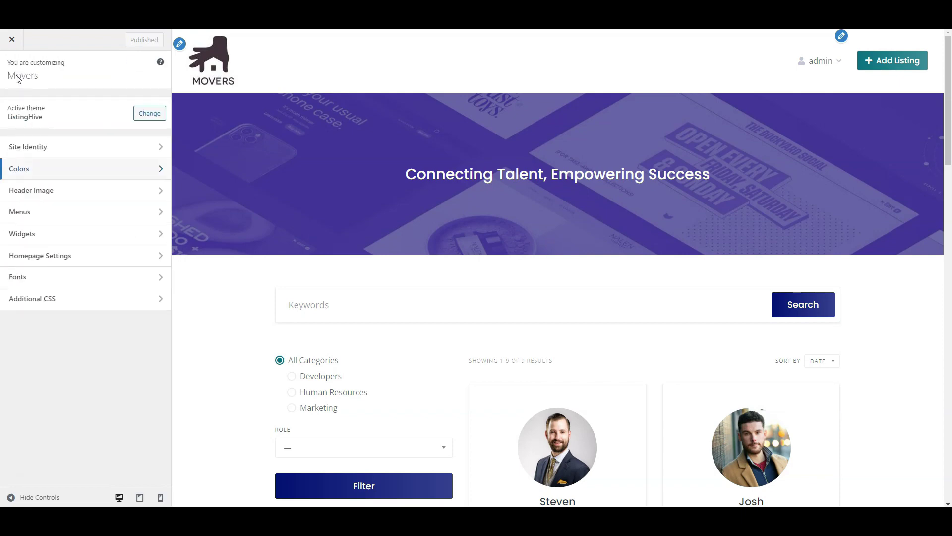
# Step: Browse the Menus, Widgets and Homepage Settings panels without changing anything
pyautogui.click(73, 214)
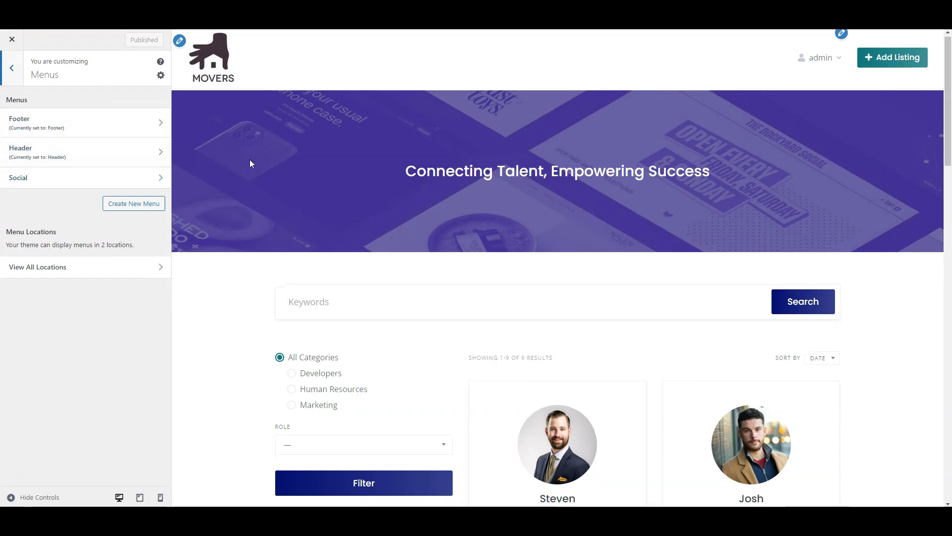
pyautogui.scroll(-2, 249, 159)
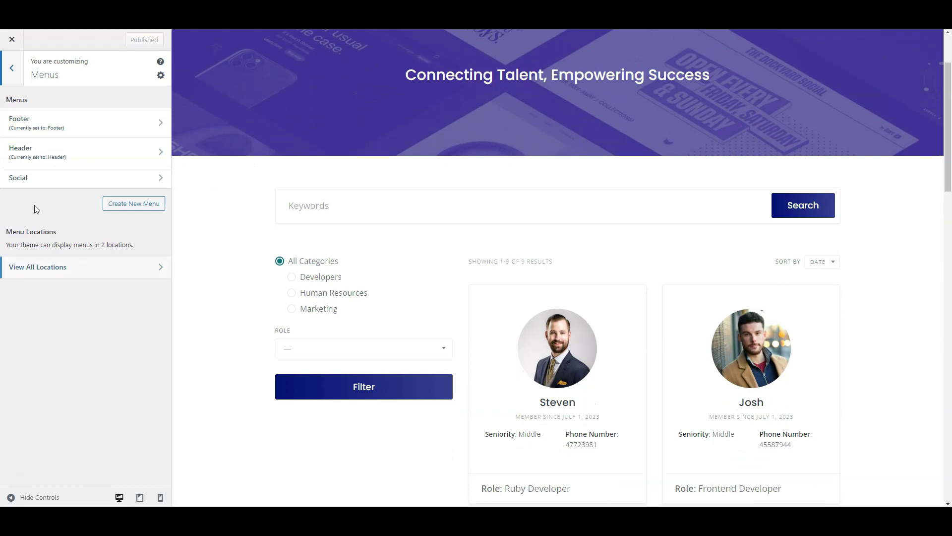
pyautogui.scroll(2, 233, 151)
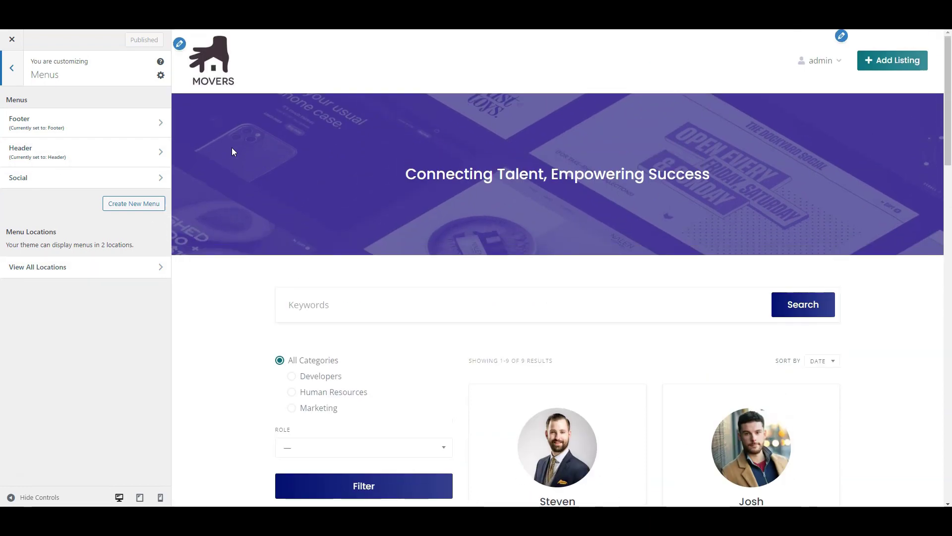
pyautogui.click(10, 75)
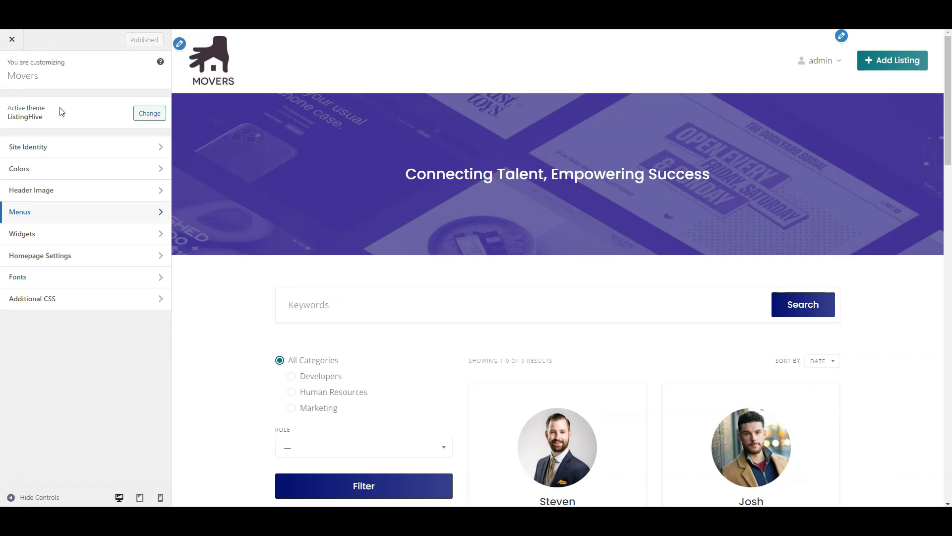
pyautogui.click(76, 234)
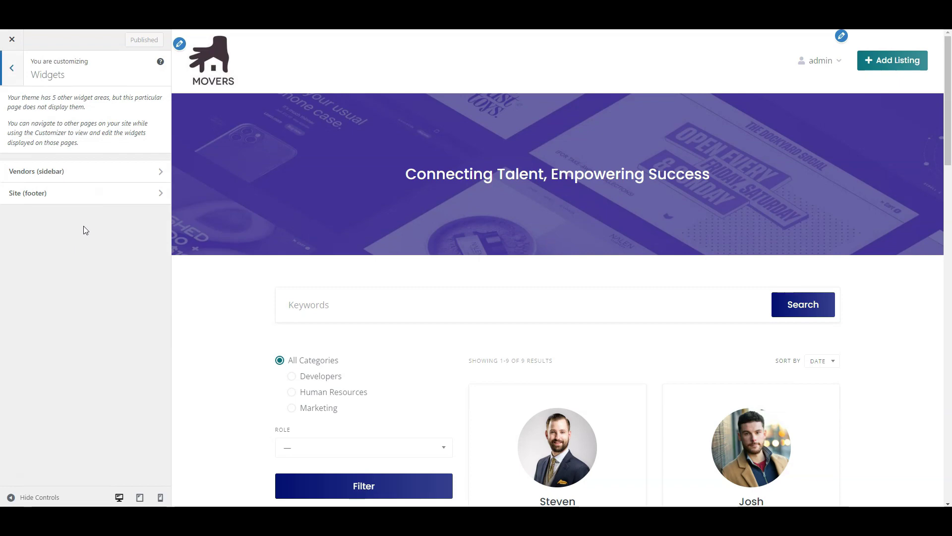
pyautogui.click(18, 76)
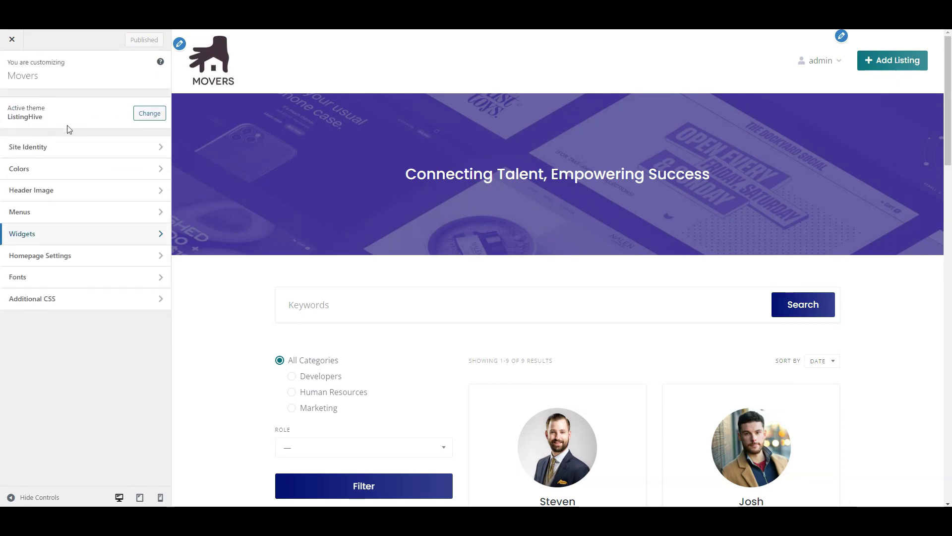
pyautogui.click(88, 255)
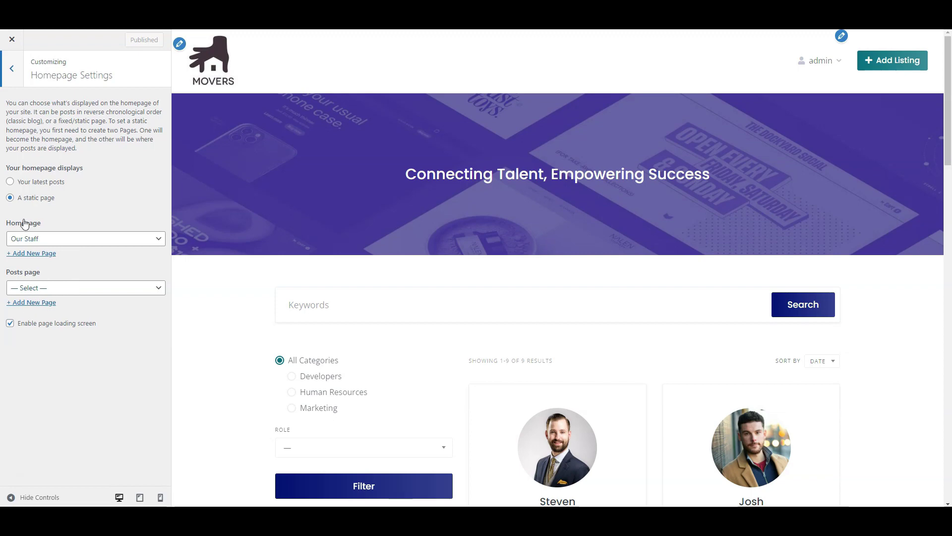
# Step: Set the heading font to Podkova and the body font to Numans
pyautogui.click(11, 70)
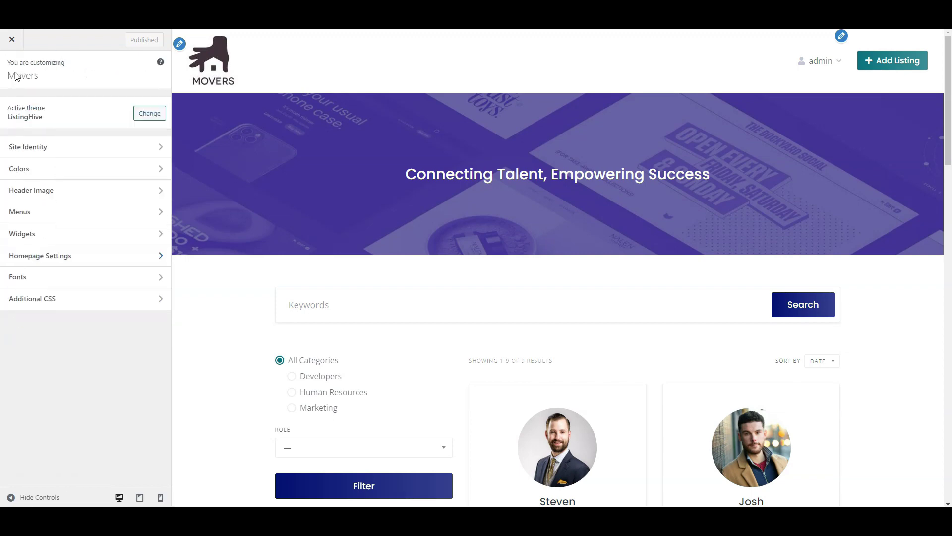
pyautogui.click(54, 276)
pyautogui.click(60, 116)
pyautogui.click(55, 249)
pyautogui.click(50, 151)
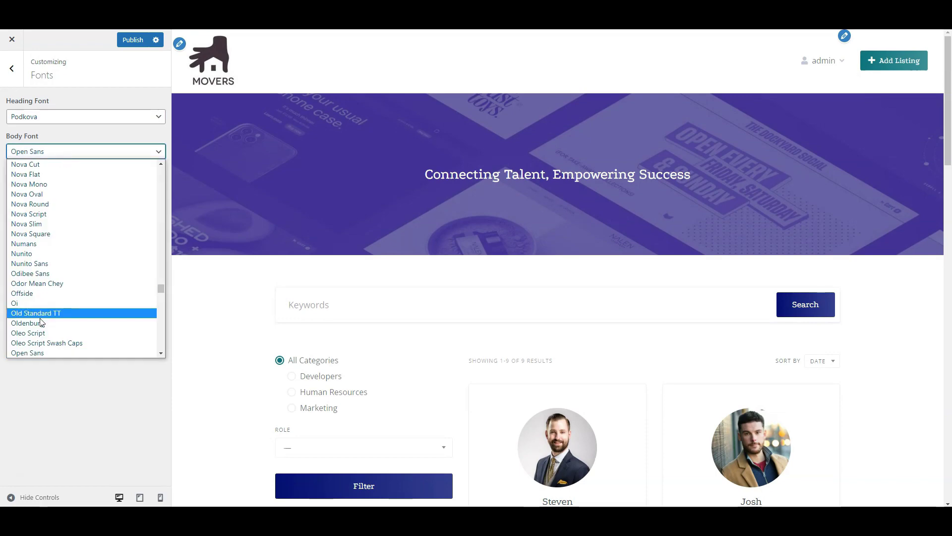
pyautogui.click(37, 317)
pyautogui.click(50, 151)
pyautogui.click(36, 257)
pyautogui.press('Escape')
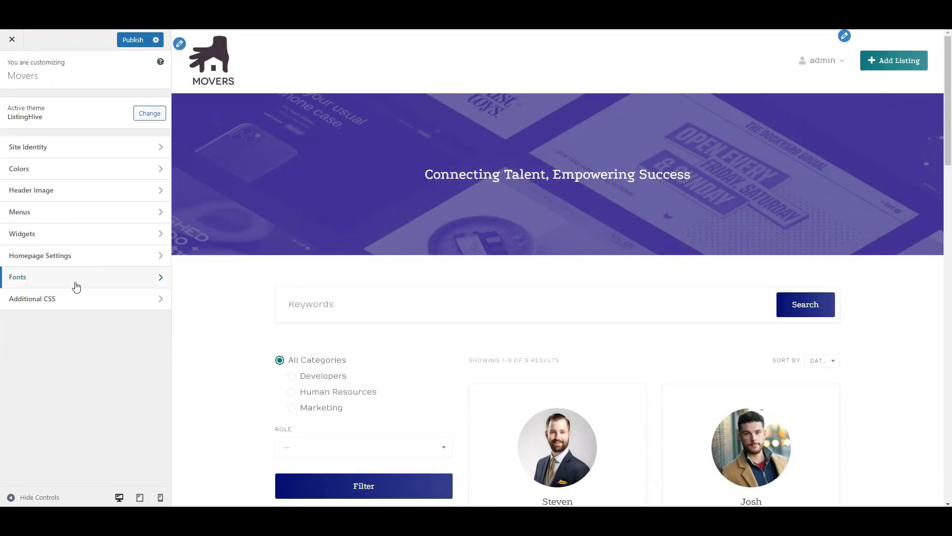
# Step: Look over the empty Additional CSS editor and publish the font changes
pyautogui.click(74, 298)
pyautogui.scroll(-4, 74, 246)
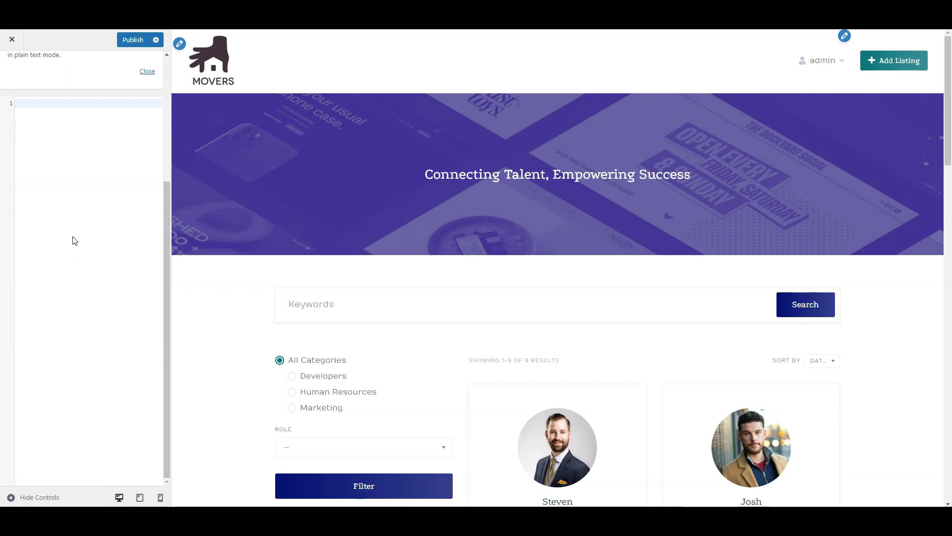
pyautogui.scroll(4, 74, 240)
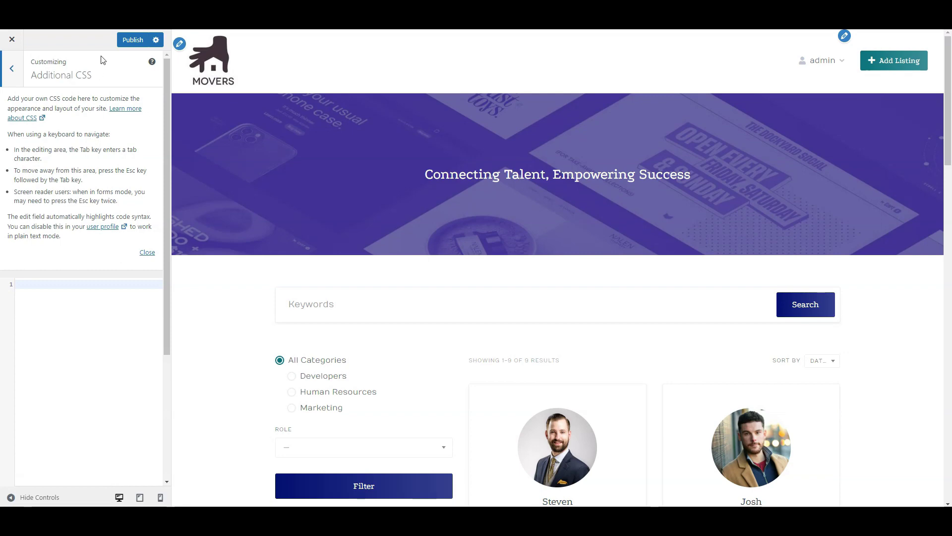
pyautogui.click(132, 41)
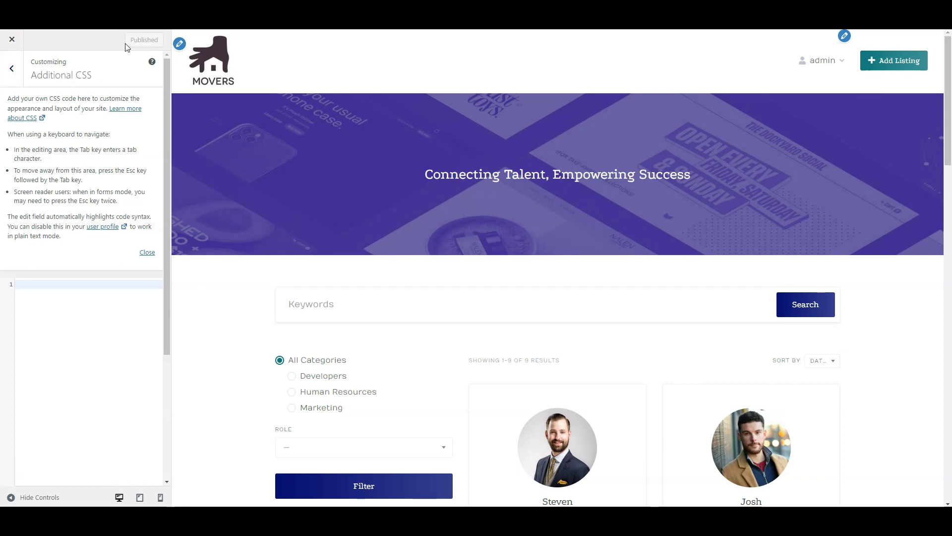
pyautogui.click(15, 75)
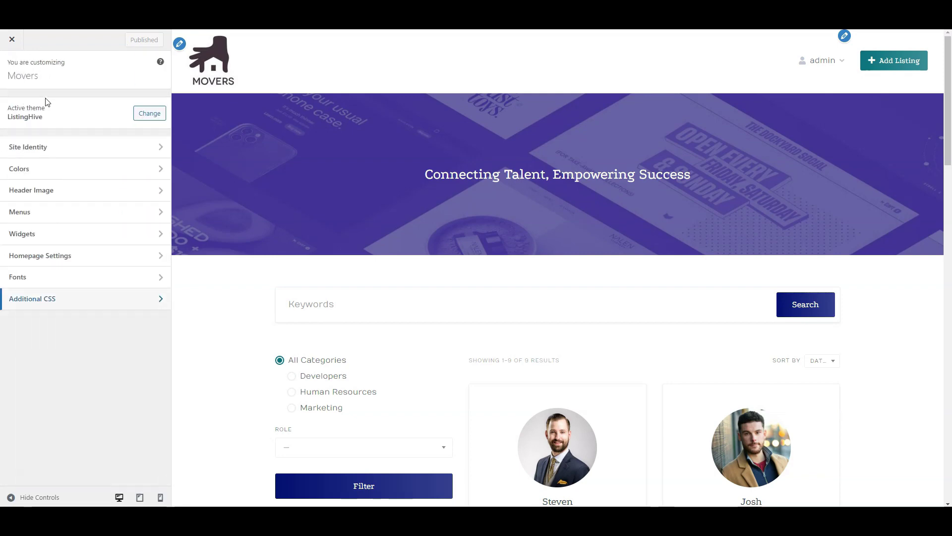
# Step: In HivePress Settings, enable Allow direct registration for vendors and save
pyautogui.click(19, 45)
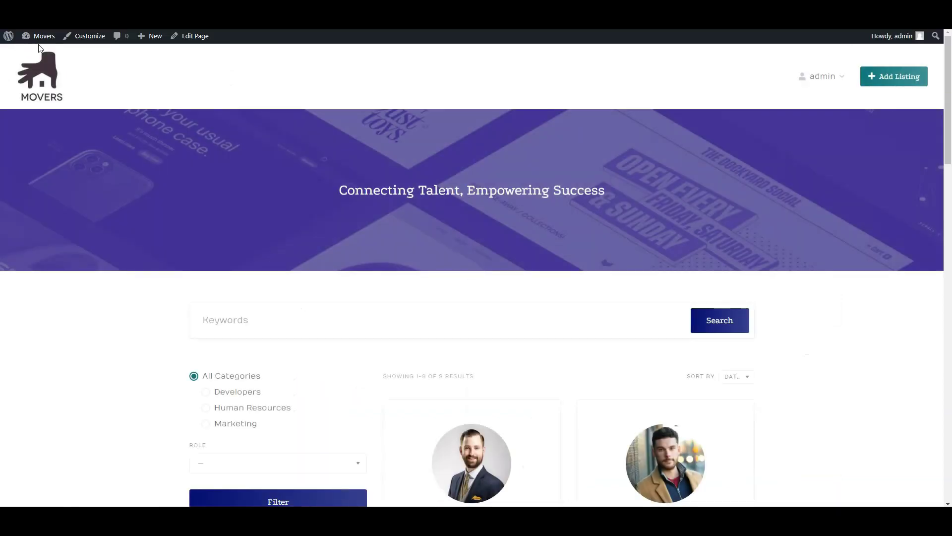
pyautogui.moveTo(42, 44)
pyautogui.click(44, 38)
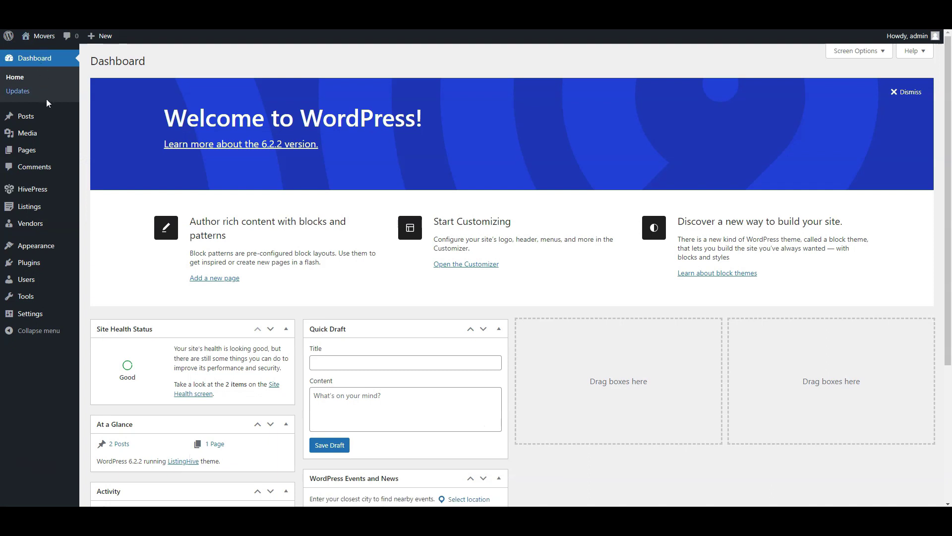
pyautogui.moveTo(50, 243)
pyautogui.moveTo(36, 195)
pyautogui.click(98, 199)
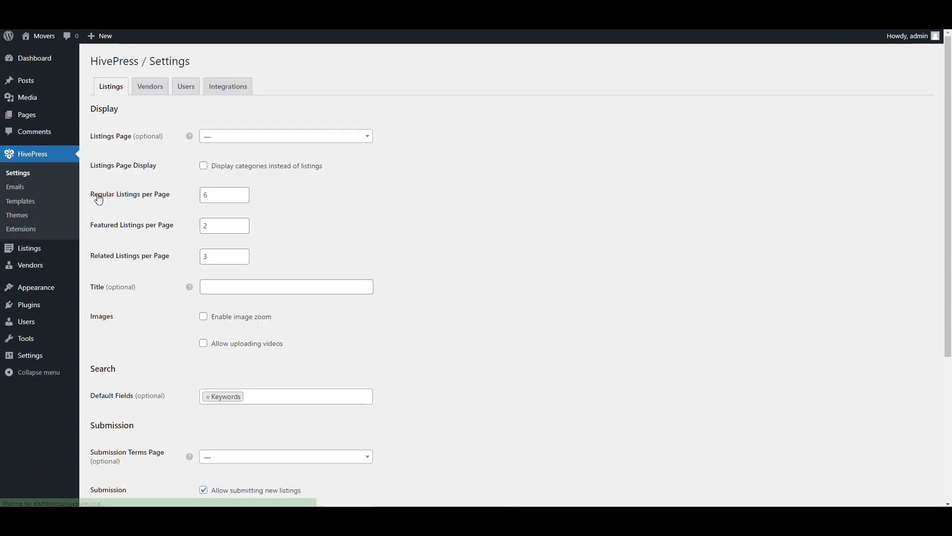
pyautogui.click(156, 94)
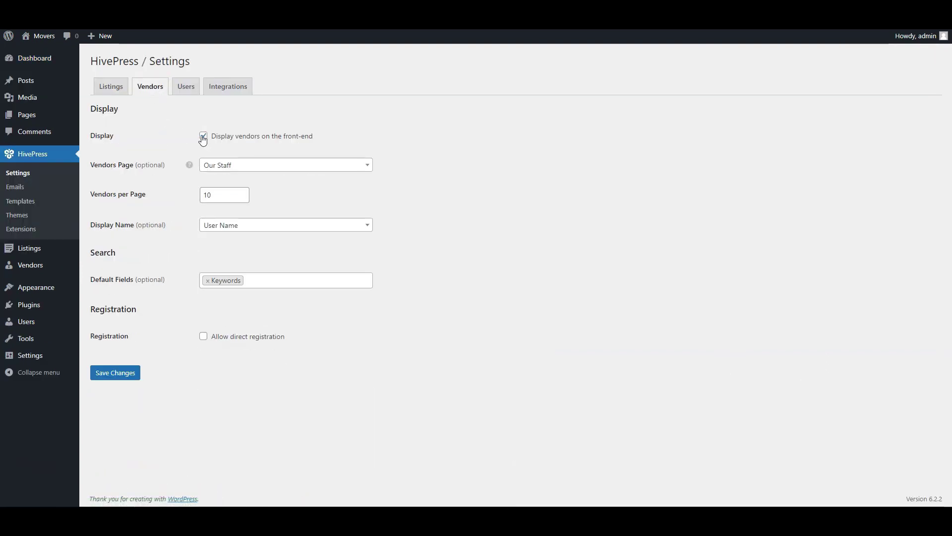
pyautogui.click(224, 341)
pyautogui.click(116, 373)
# Step: Untick Allow submitting new listings, save the listing settings, and view the homepage
pyautogui.click(114, 119)
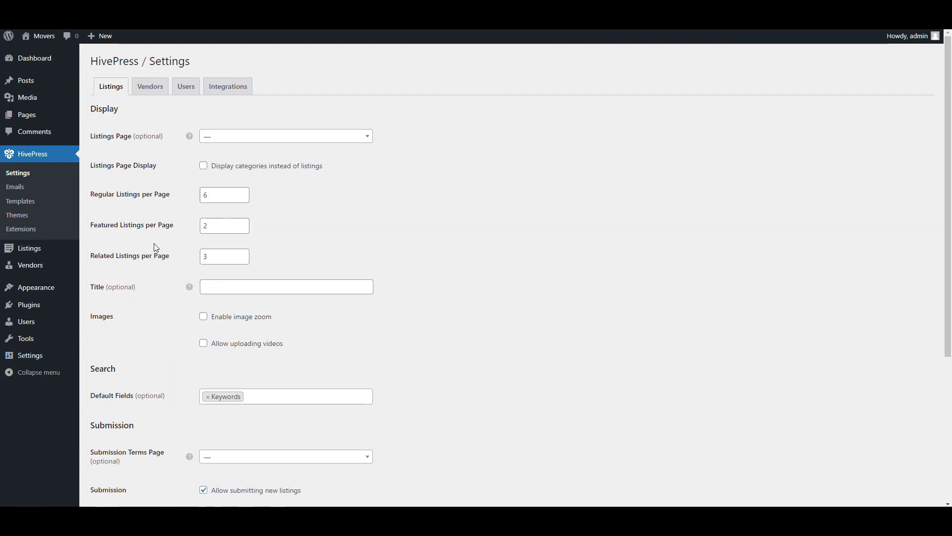
pyautogui.scroll(-4, 156, 248)
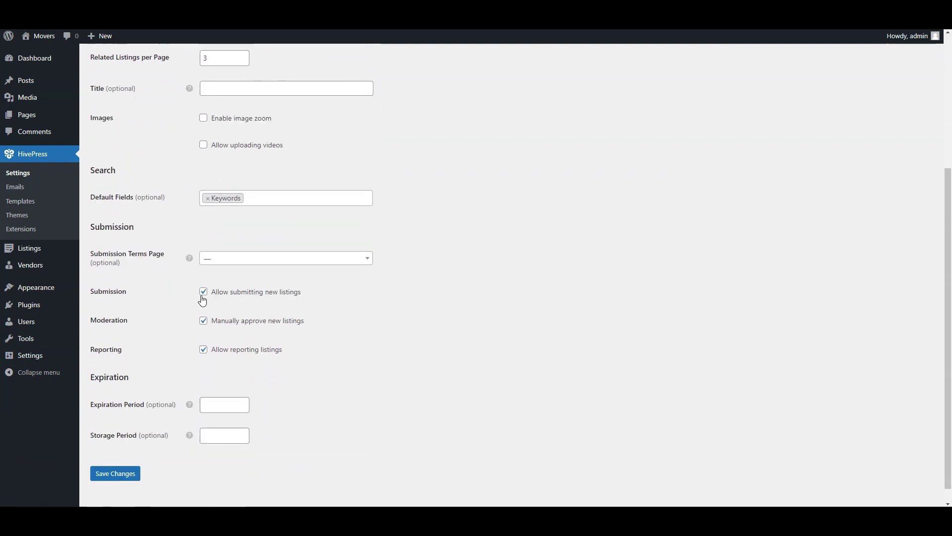
pyautogui.click(212, 297)
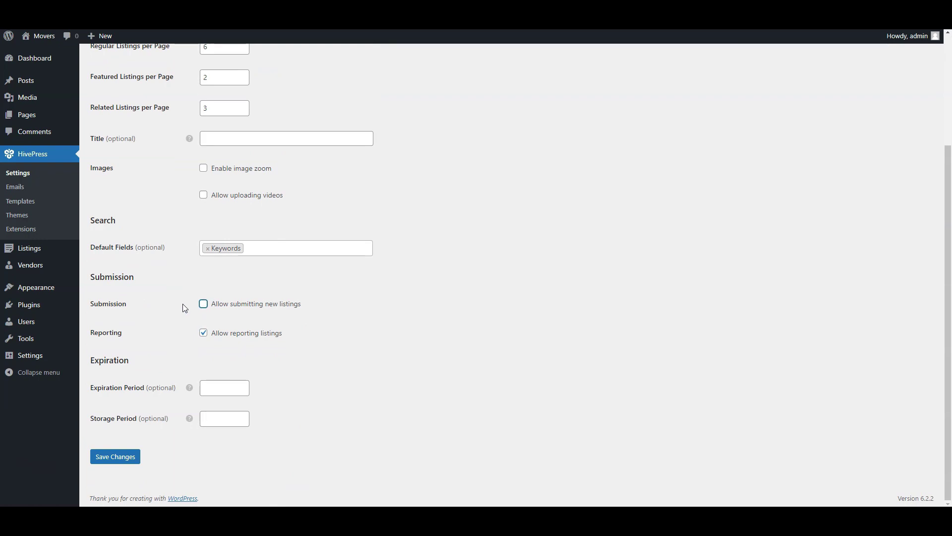
pyautogui.click(128, 456)
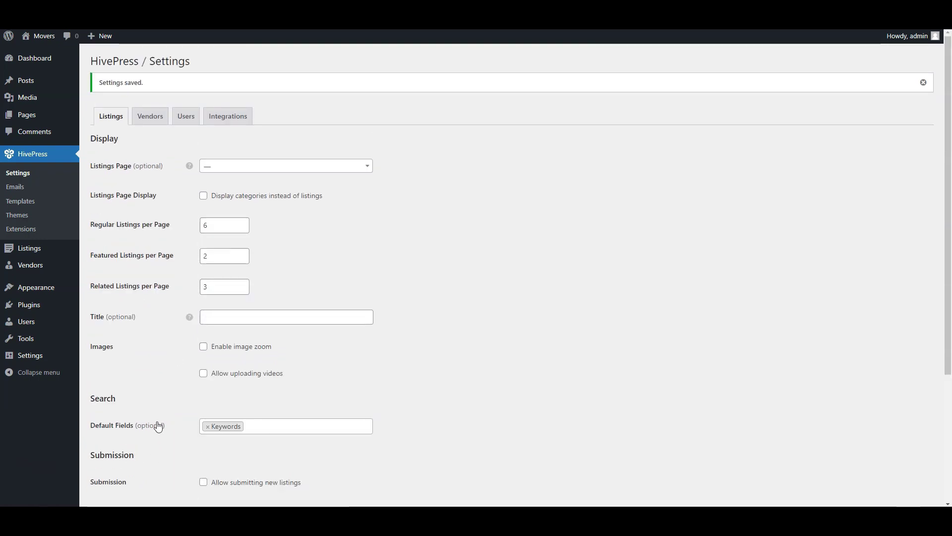
pyautogui.click(35, 56)
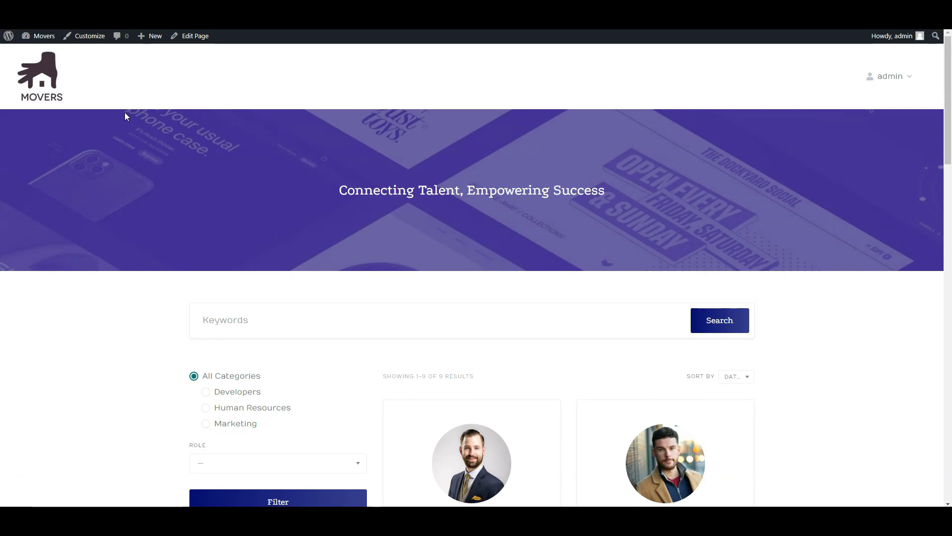
# Step: Create a new menu named 'List a Profile' assigned to the Header location
pyautogui.click(99, 47)
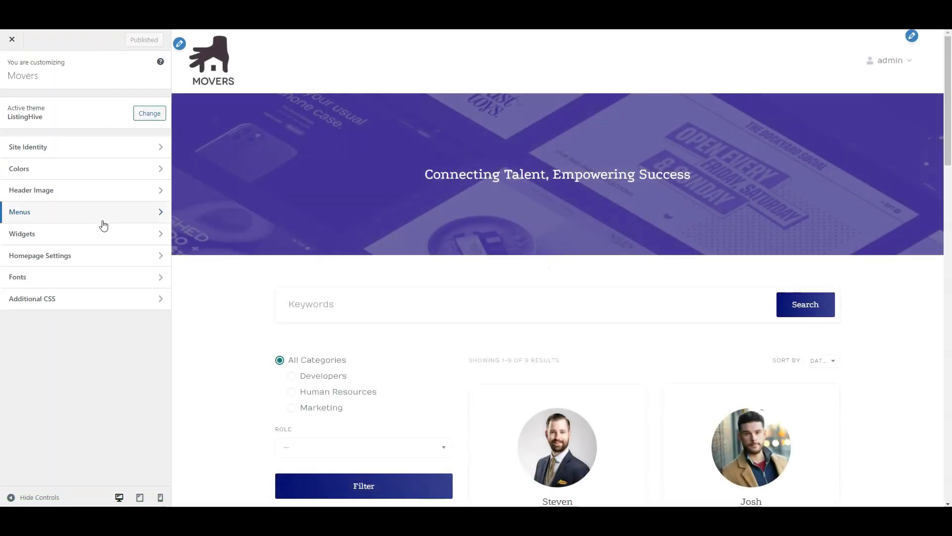
pyautogui.click(103, 219)
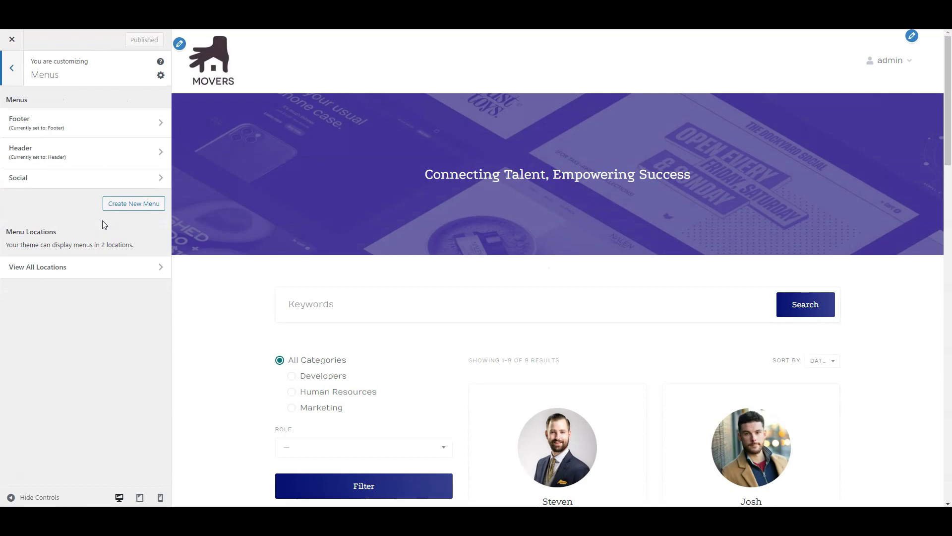
pyautogui.click(128, 205)
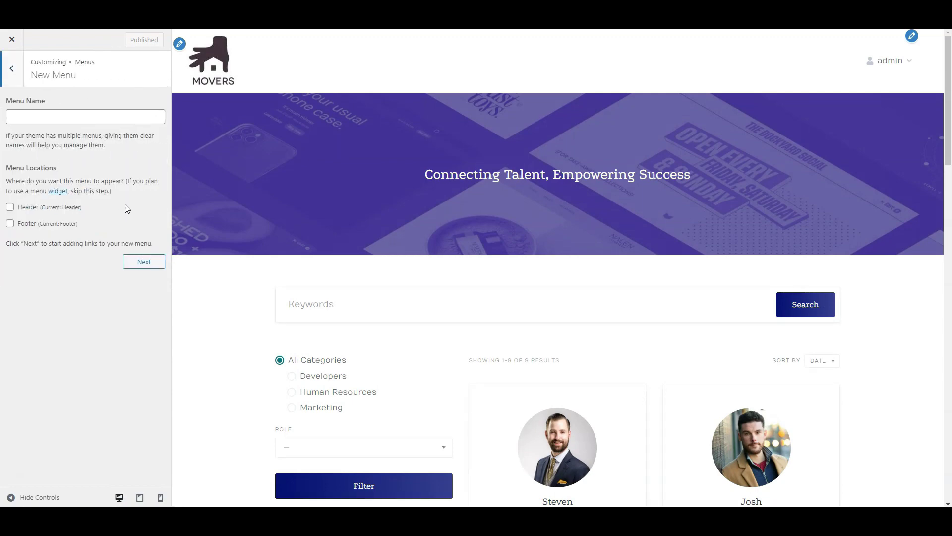
pyautogui.click(90, 118)
pyautogui.write('List a Profile')
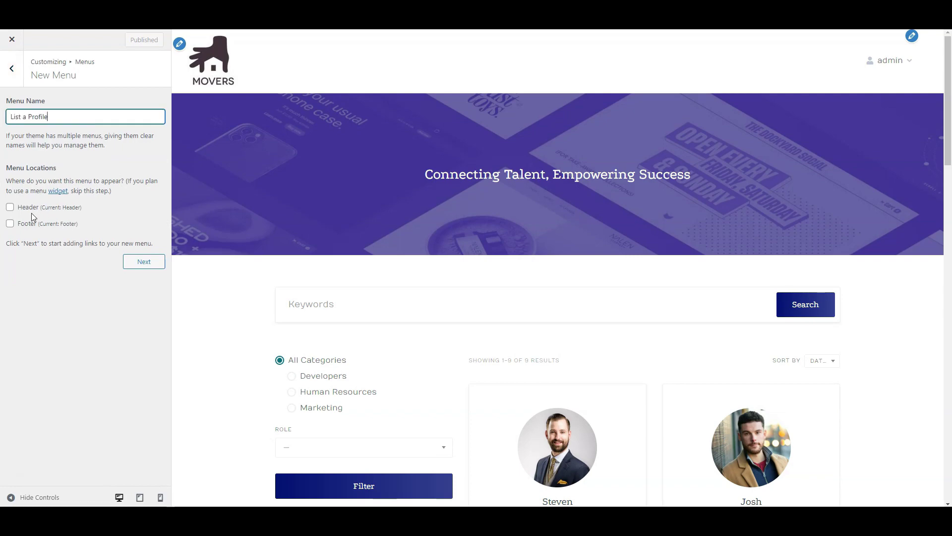
pyautogui.click(33, 210)
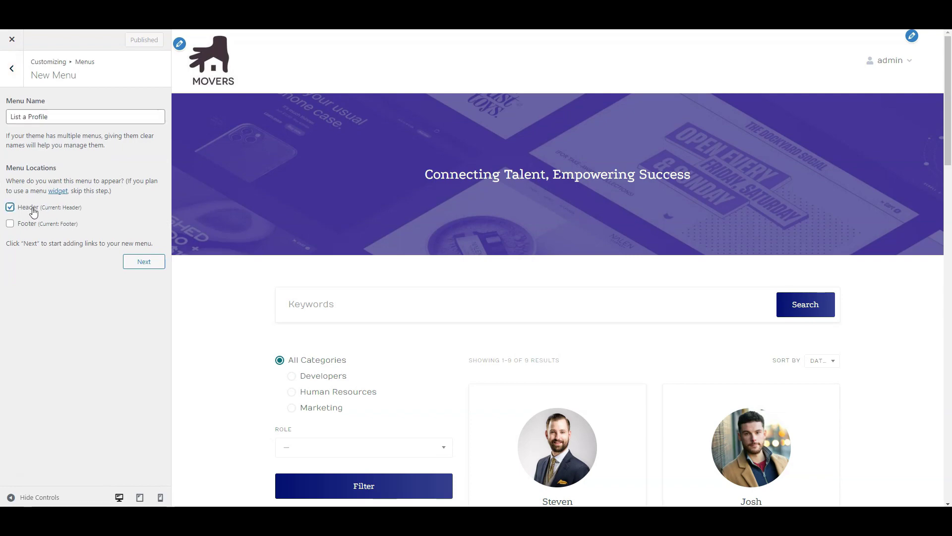
pyautogui.click(151, 267)
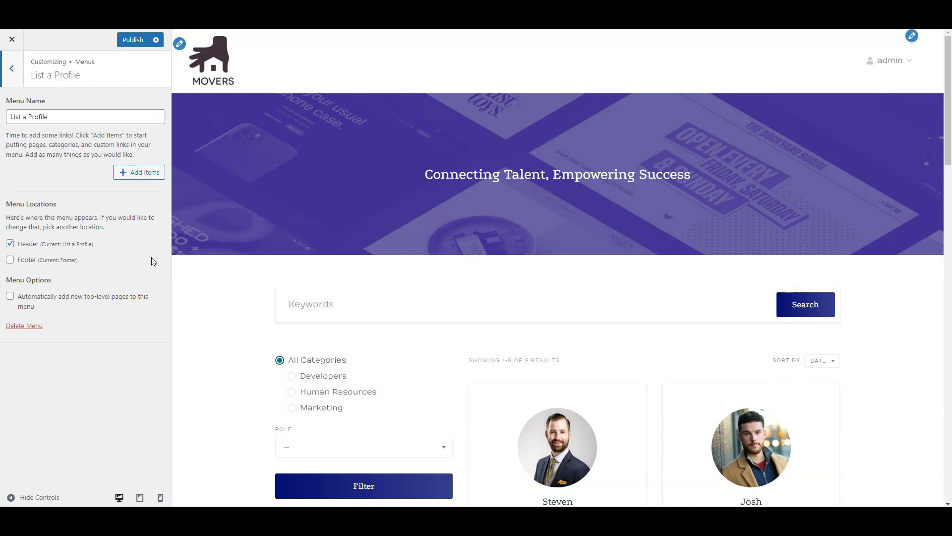
# Step: Add a 'List a Profile' custom link to the vendor registration URL
pyautogui.click(144, 175)
pyautogui.click(224, 75)
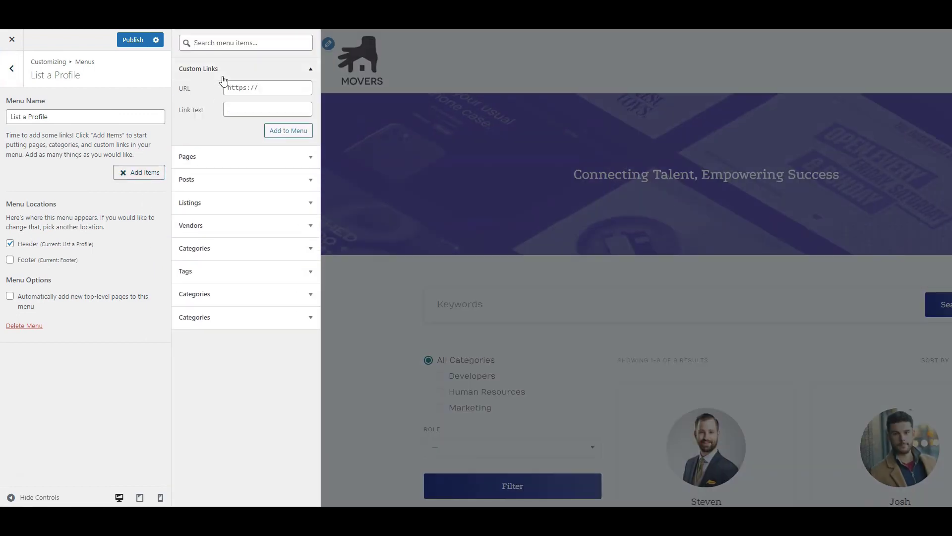
pyautogui.click(245, 88)
pyautogui.hotkey('ctrl', 'v')
pyautogui.press('Tab')
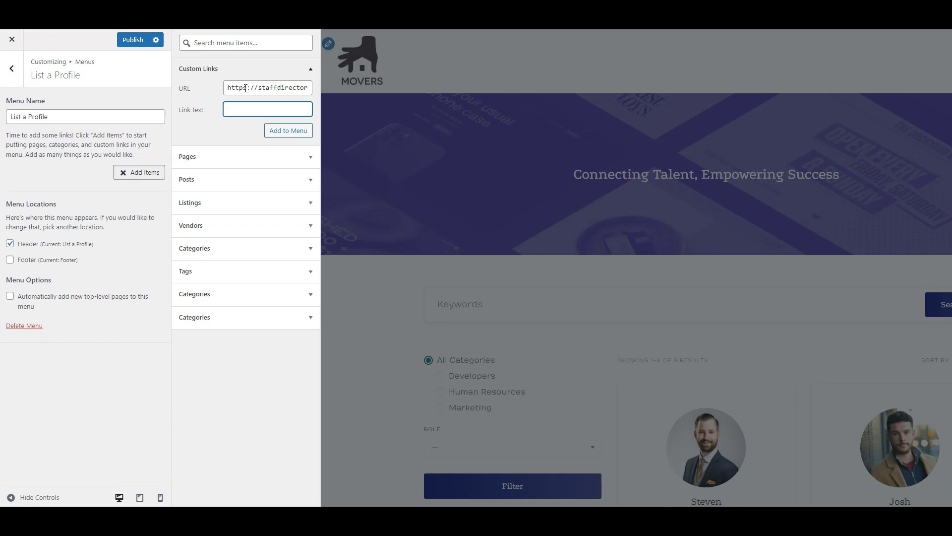
pyautogui.write('List a Profile')
pyautogui.click(276, 133)
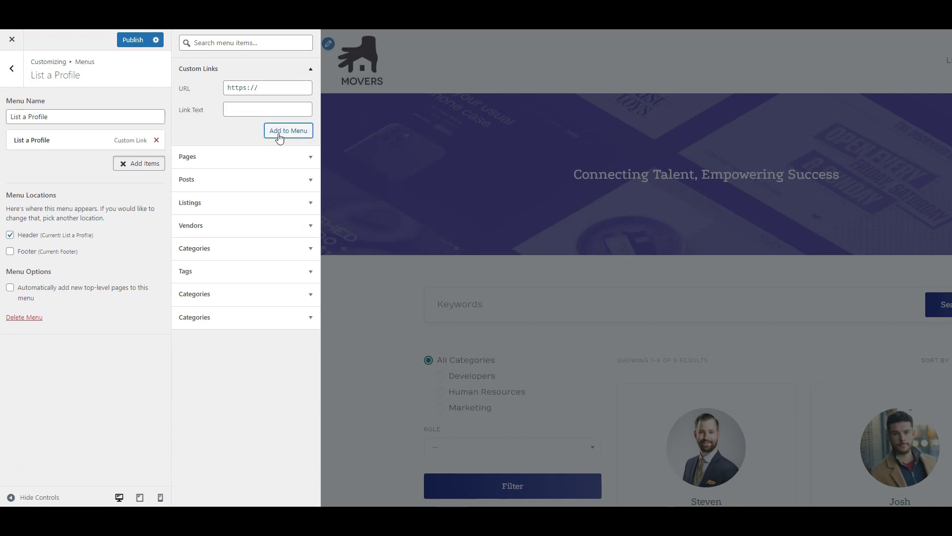
# Step: Publish the menu change and close the Customizer back to the live site
pyautogui.click(67, 175)
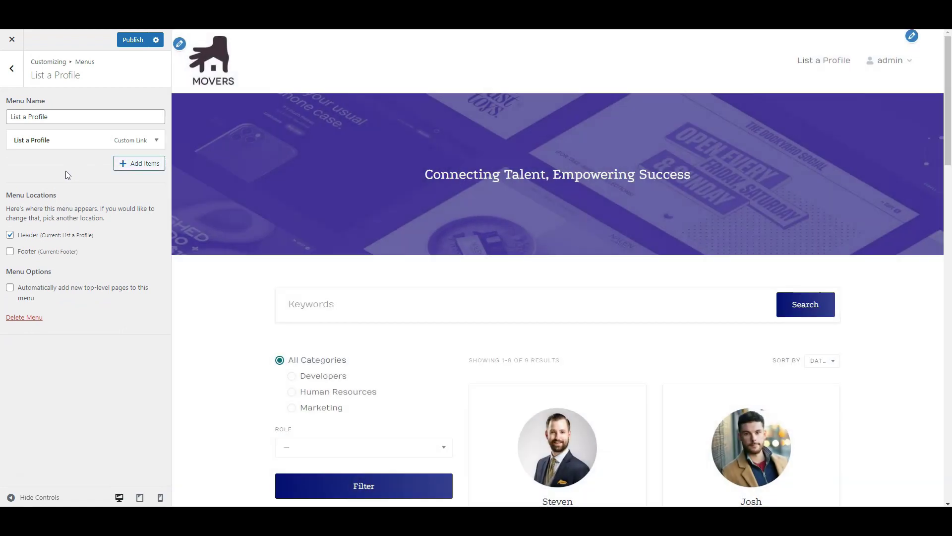
pyautogui.click(124, 41)
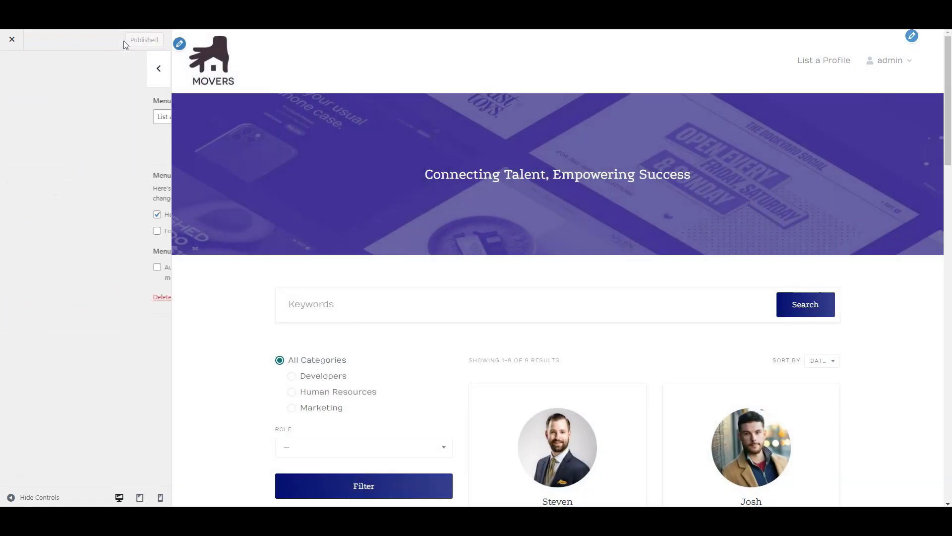
pyautogui.click(18, 80)
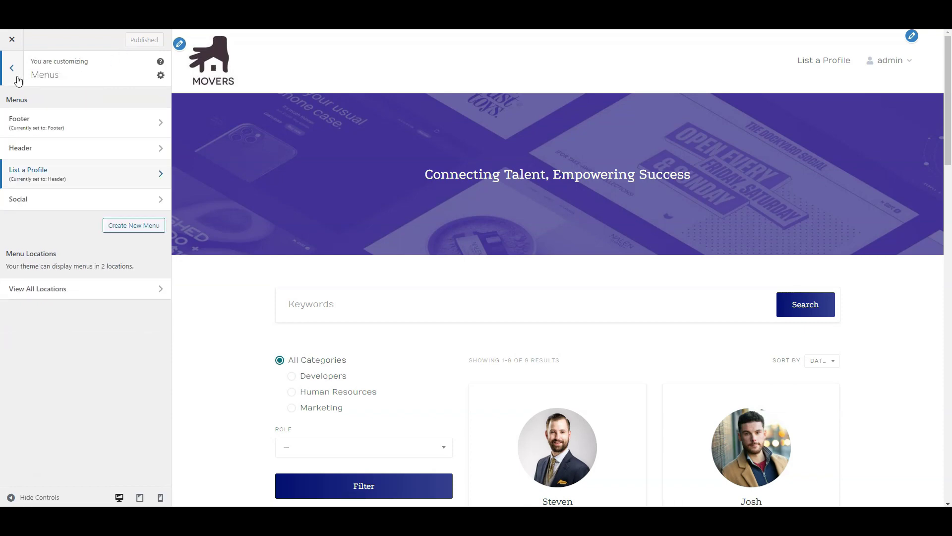
pyautogui.click(17, 79)
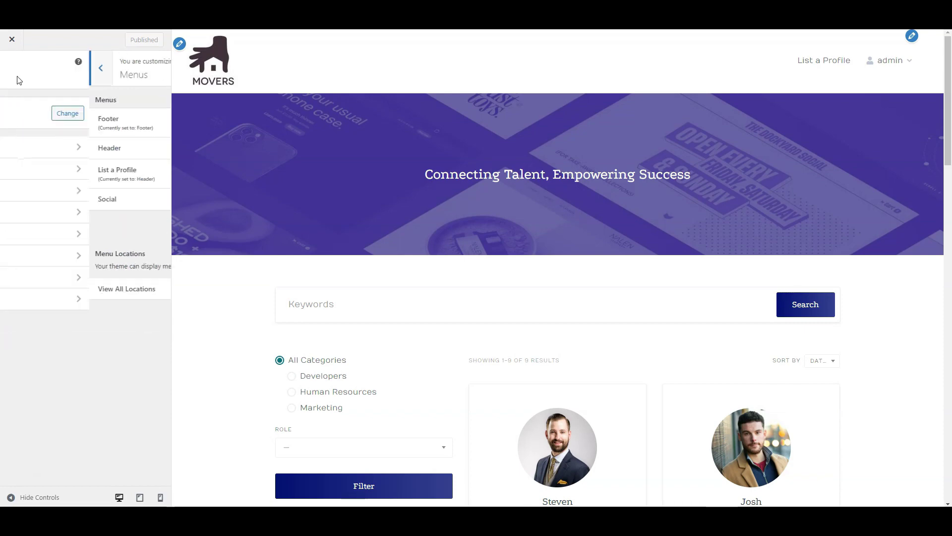
pyautogui.click(18, 49)
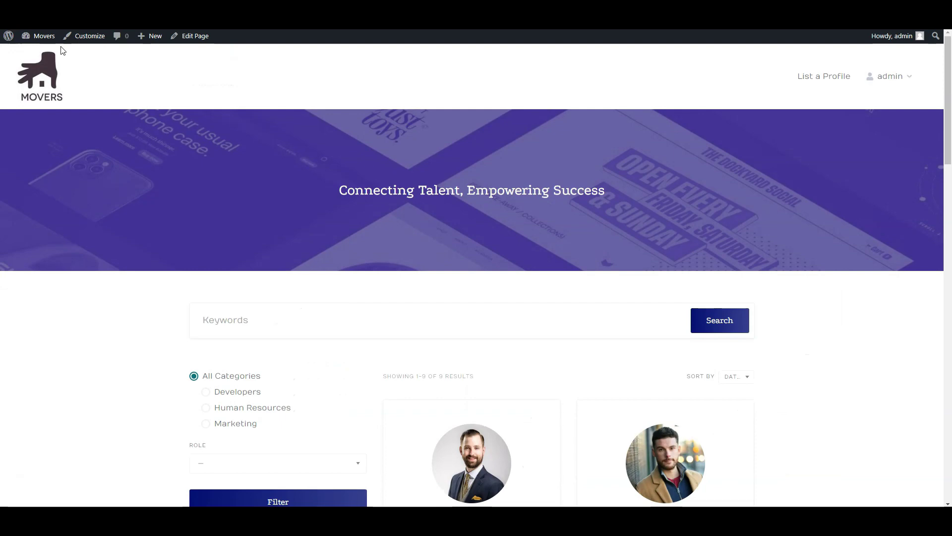
# Step: Install and activate the HivePress Messages extension
pyautogui.click(36, 51)
pyautogui.moveTo(36, 191)
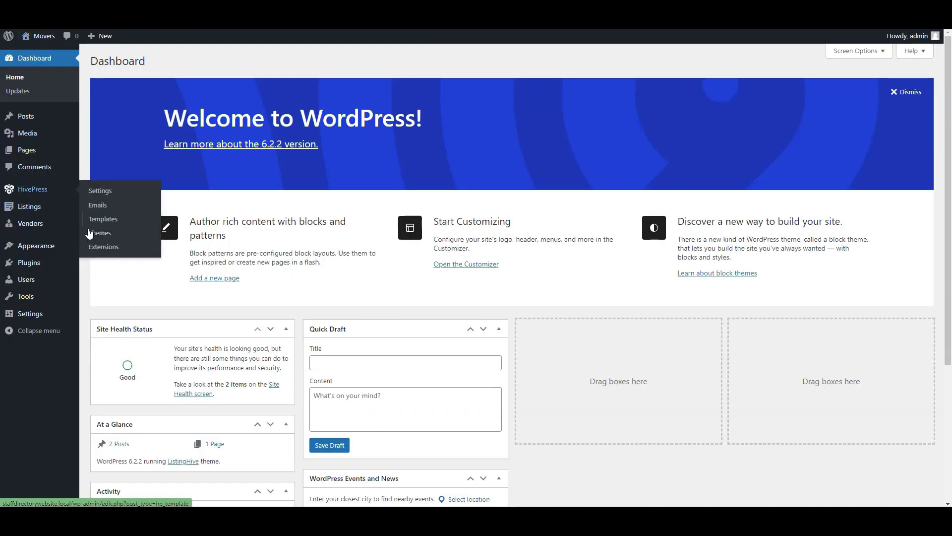
pyautogui.click(92, 248)
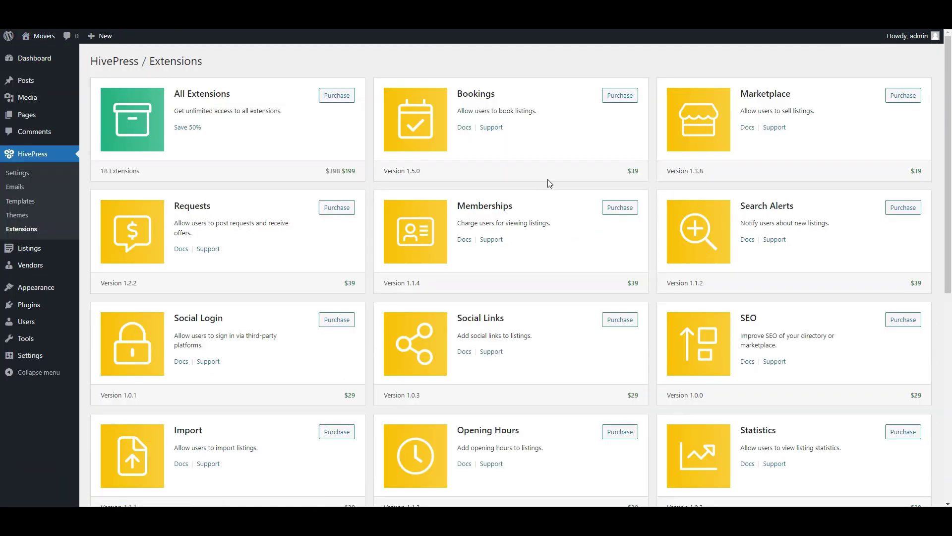
pyautogui.scroll(-5, 592, 146)
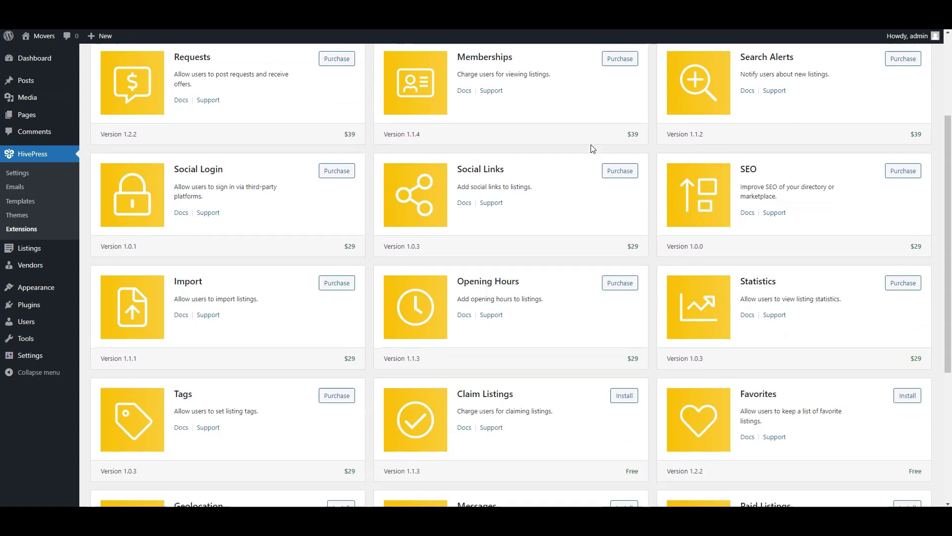
pyautogui.scroll(-2, 592, 148)
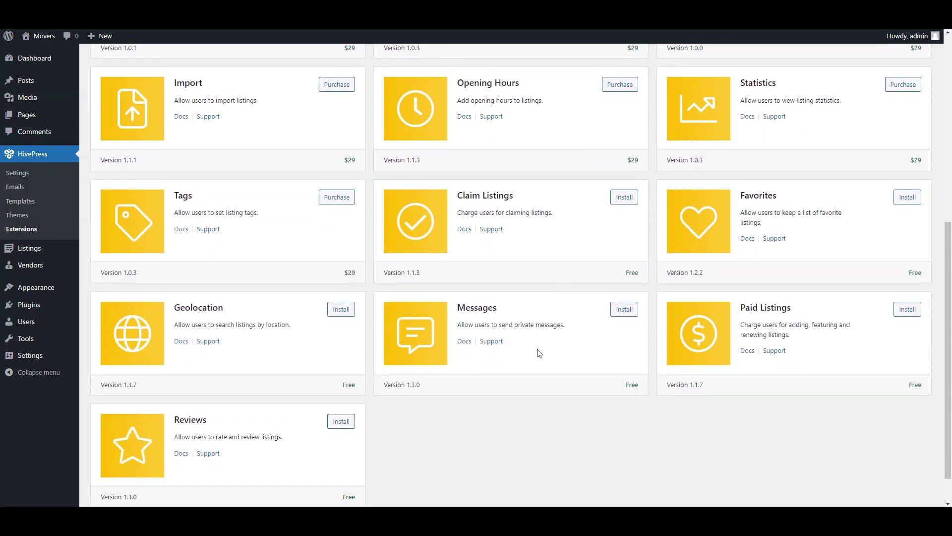
pyautogui.click(632, 312)
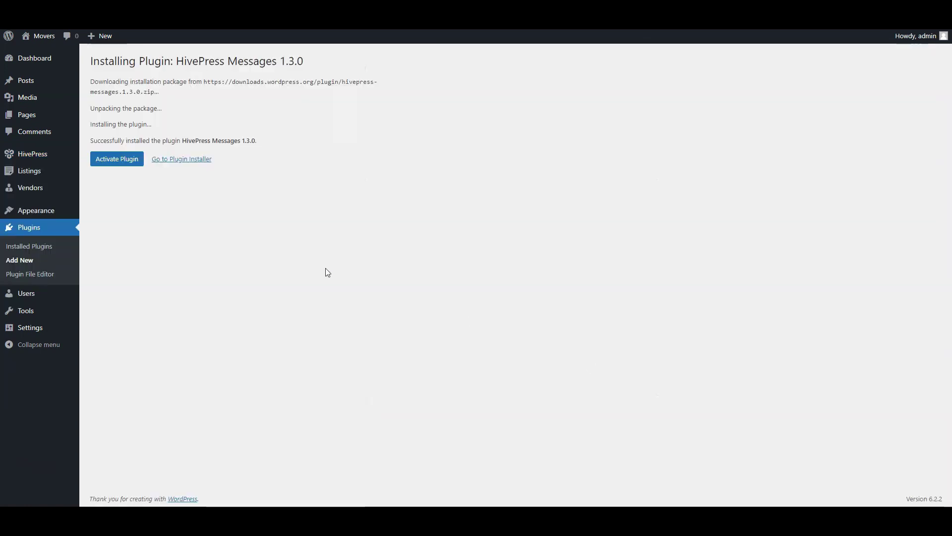
pyautogui.click(136, 168)
# Step: Install and activate the Geolocation extension, then return to the Extensions page
pyautogui.moveTo(42, 155)
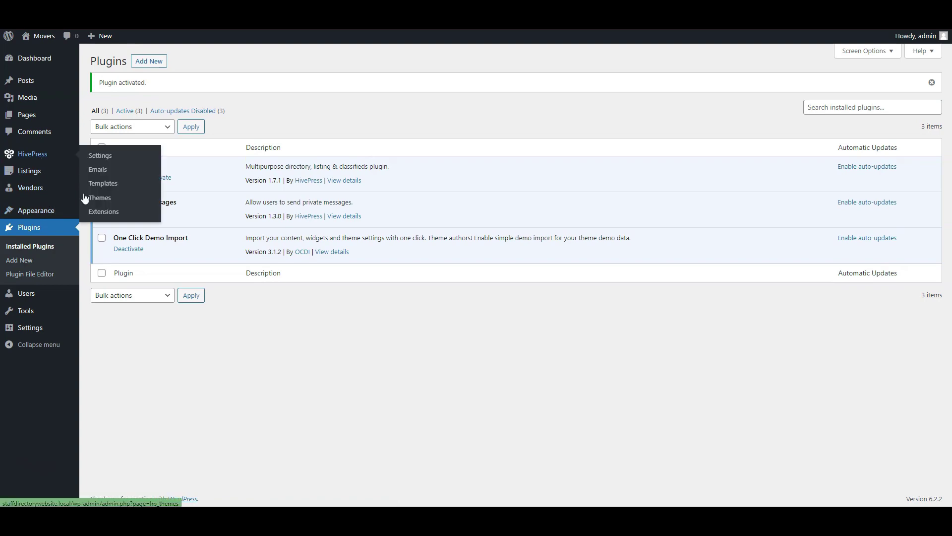
pyautogui.click(102, 212)
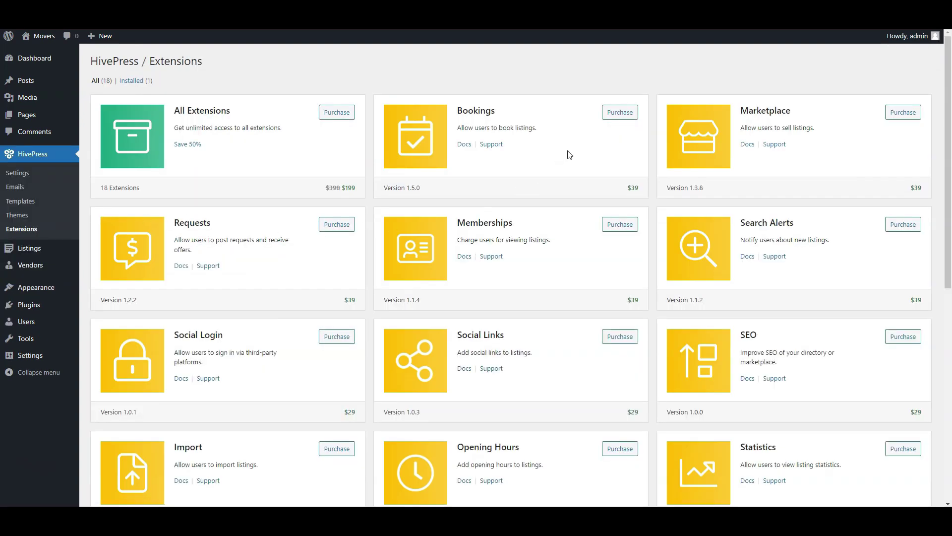
pyautogui.scroll(-6, 569, 155)
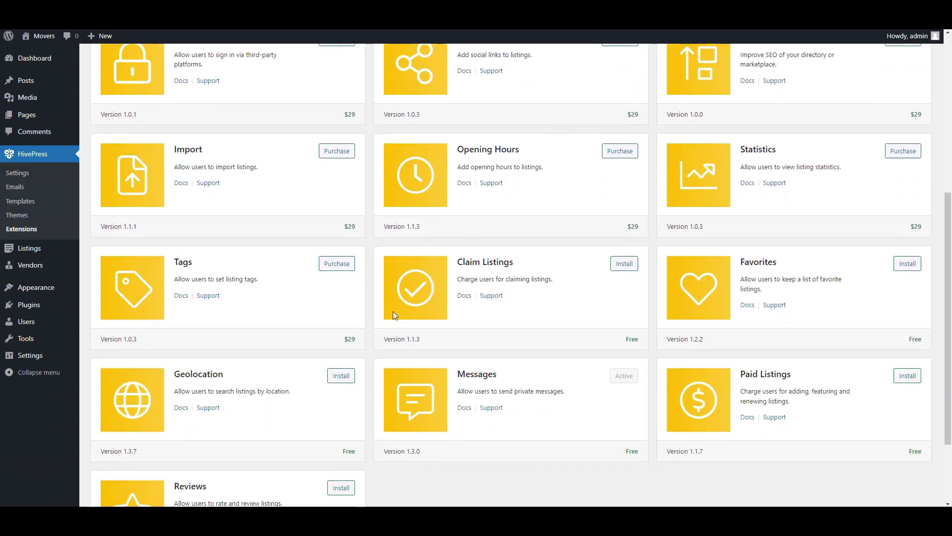
pyautogui.click(341, 377)
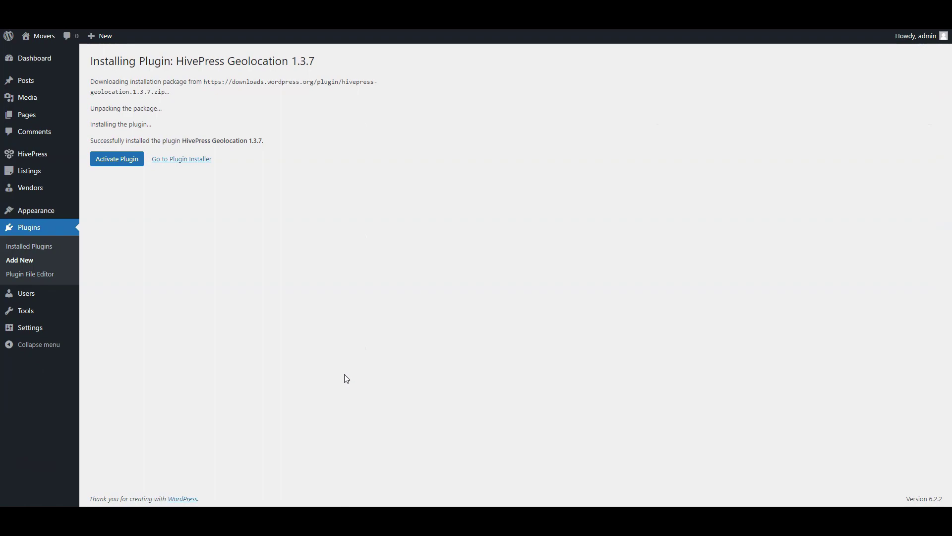
pyautogui.click(131, 161)
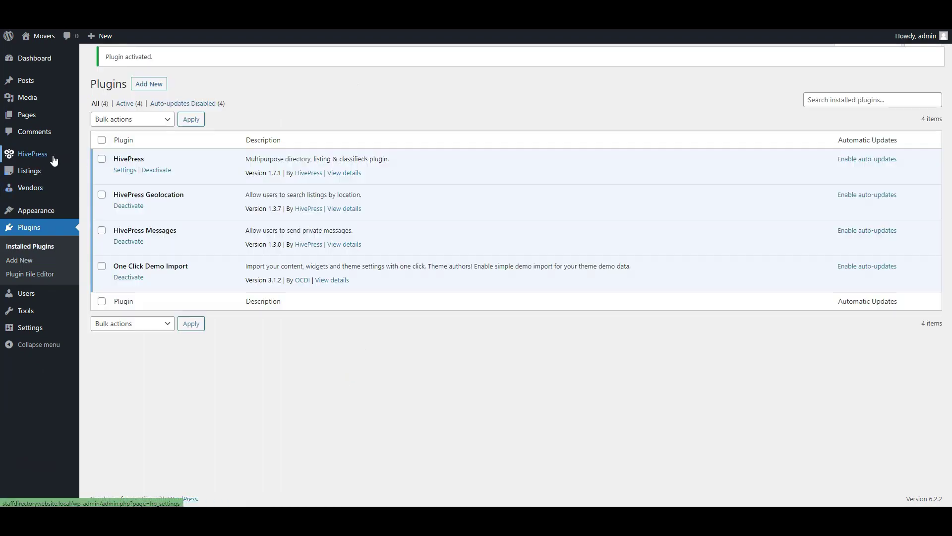
pyautogui.click(53, 154)
pyautogui.click(41, 230)
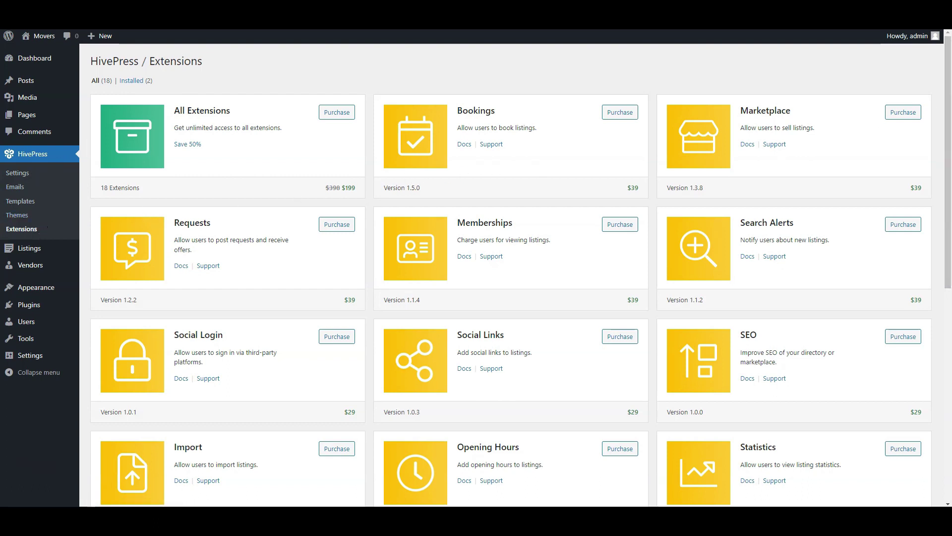
# Step: Open the site's List a Profile page in a new incognito window
pyautogui.hotkey('alt', 'f')
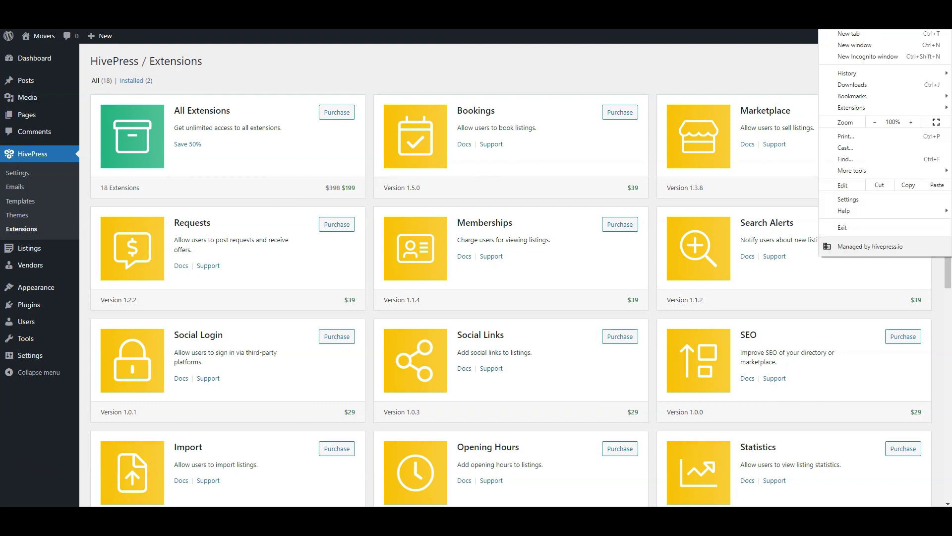
pyautogui.click(883, 57)
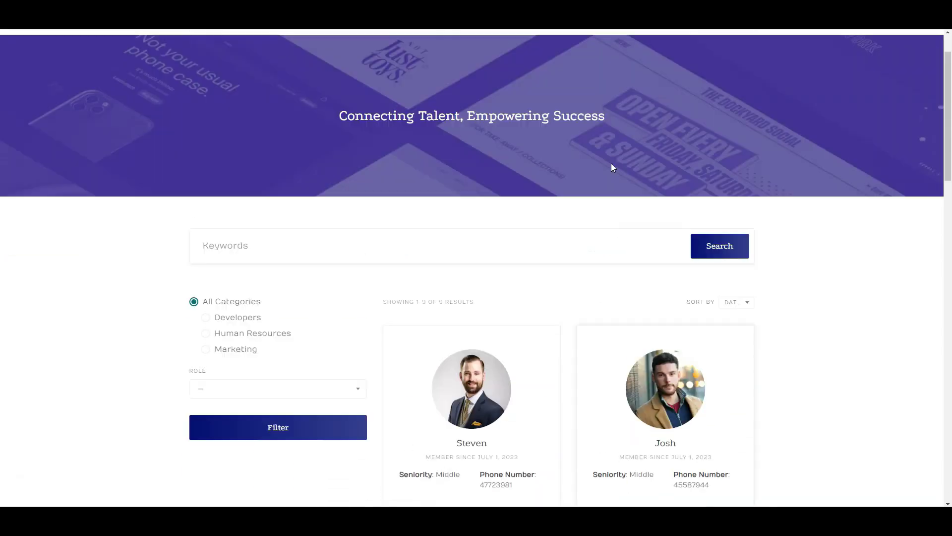
pyautogui.scroll(1, 613, 167)
pyautogui.click(819, 64)
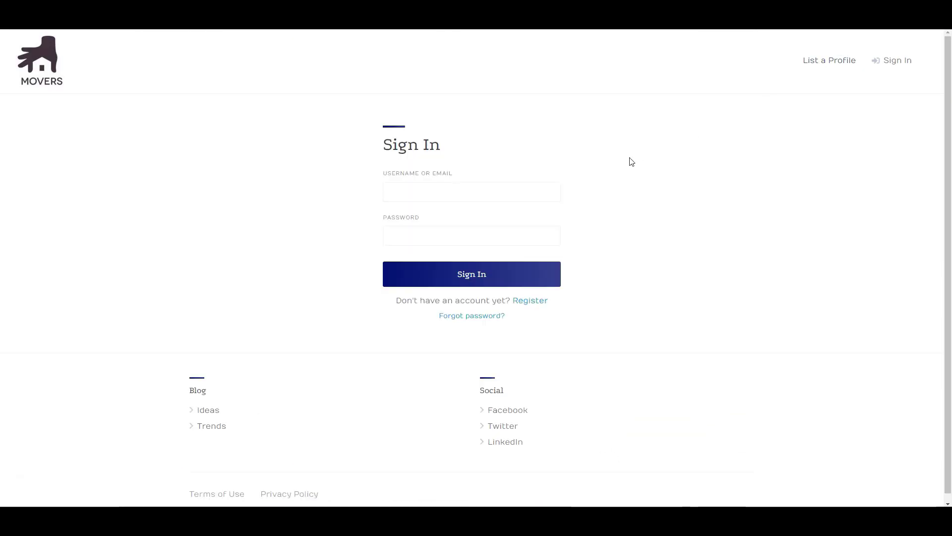
# Step: Register an account with a username and the browser-suggested e-mail
pyautogui.click(531, 301)
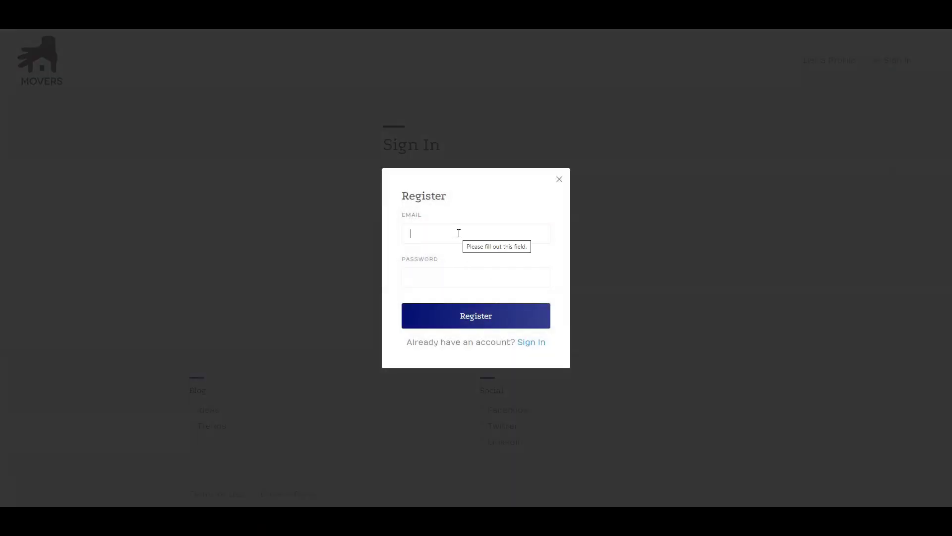
pyautogui.write('mark')
pyautogui.click(479, 263)
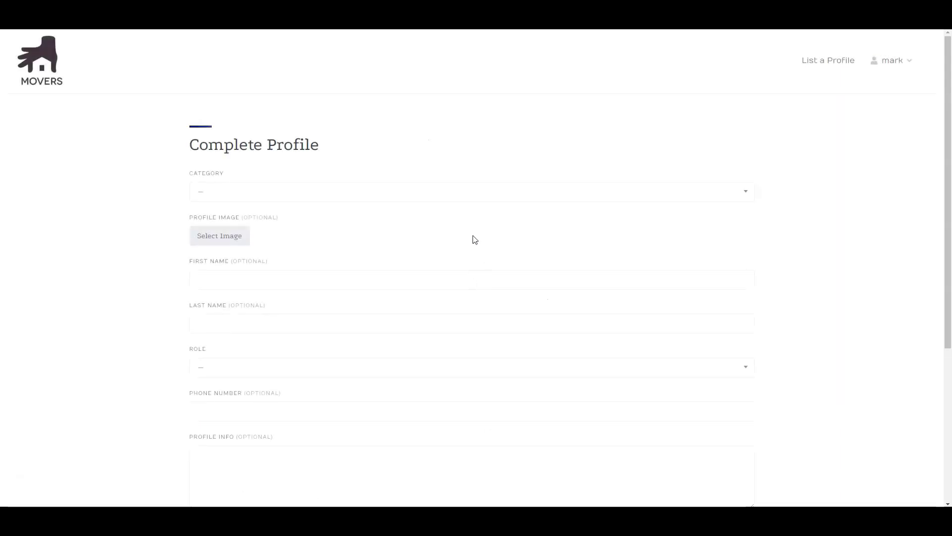
# Step: Complete the profile with category Developers, the staff photo and first name, then save it
pyautogui.click(299, 199)
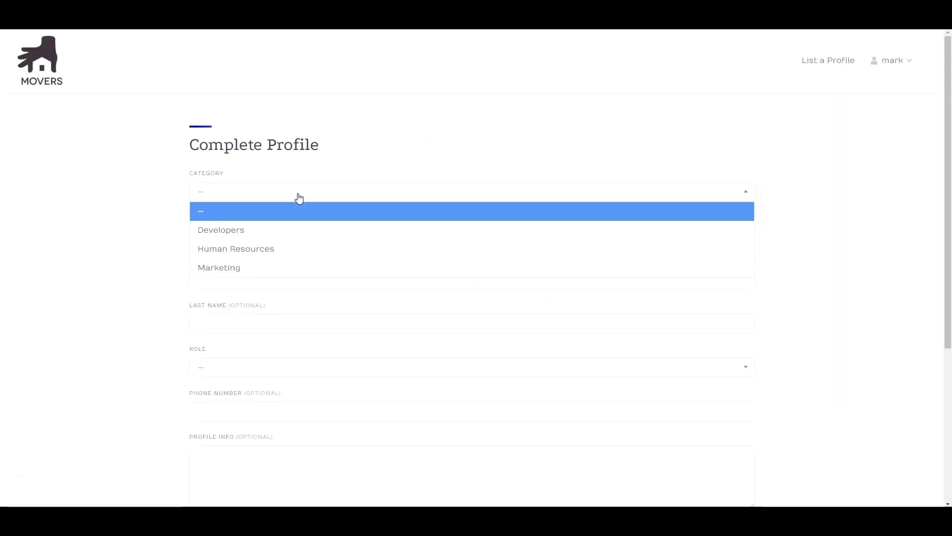
pyautogui.click(282, 234)
pyautogui.scroll(-1, 293, 218)
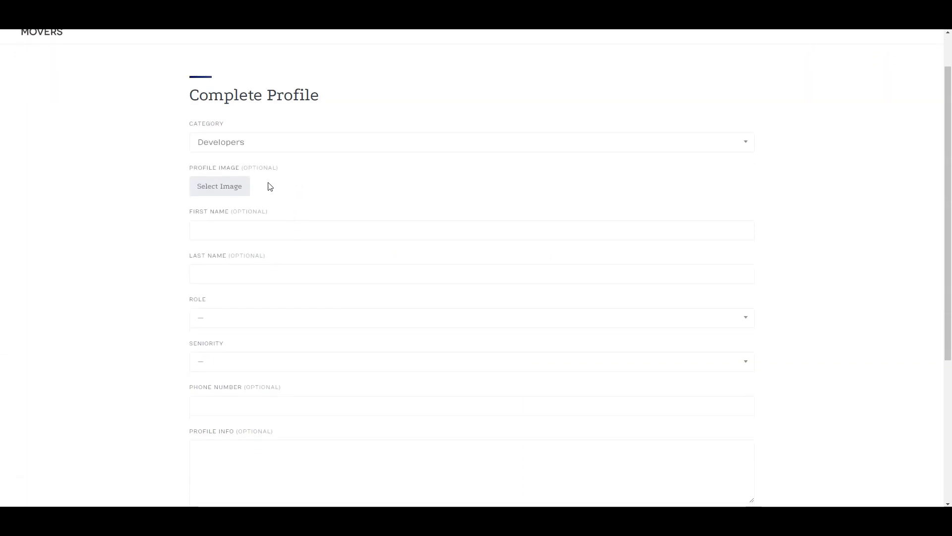
pyautogui.click(236, 190)
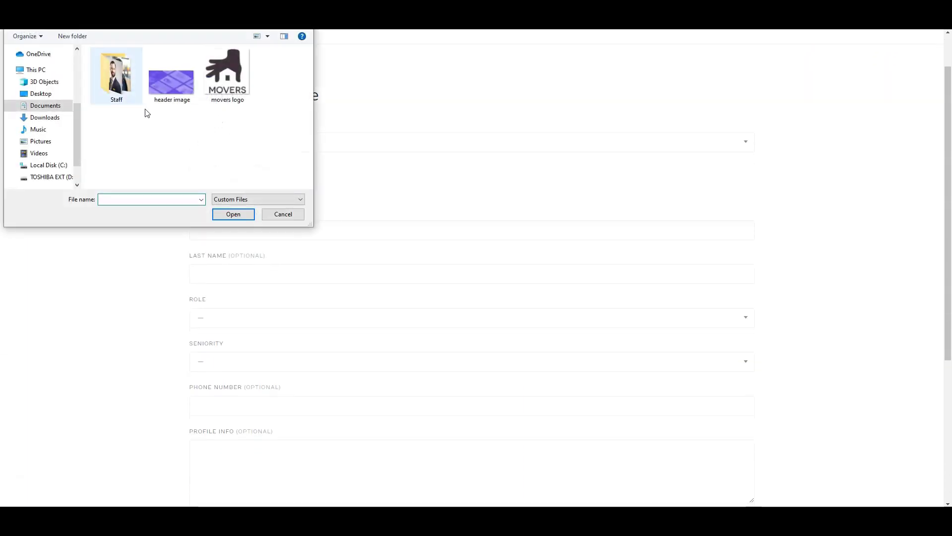
pyautogui.doubleClick(119, 81)
pyautogui.click(117, 143)
pyautogui.doubleClick(117, 144)
pyautogui.click(246, 219)
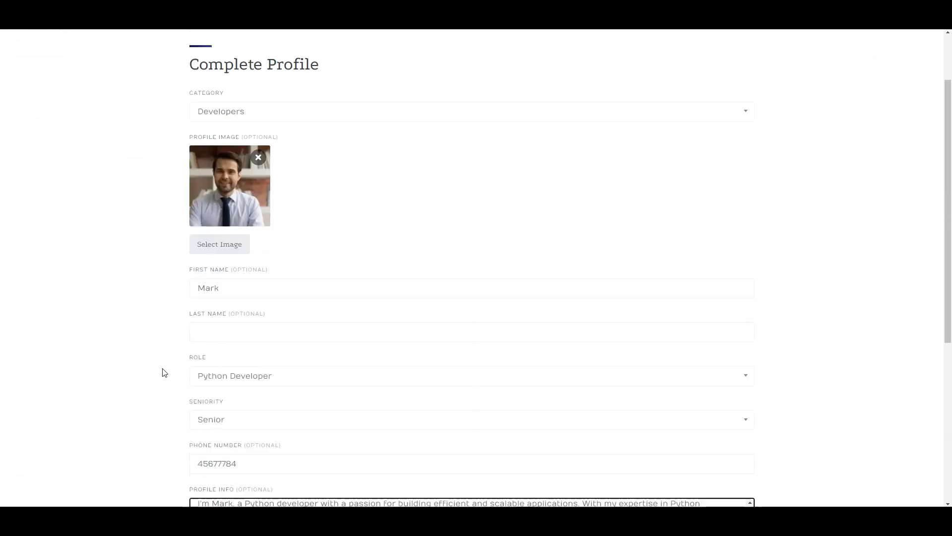
pyautogui.scroll(-2, 213, 446)
pyautogui.click(216, 474)
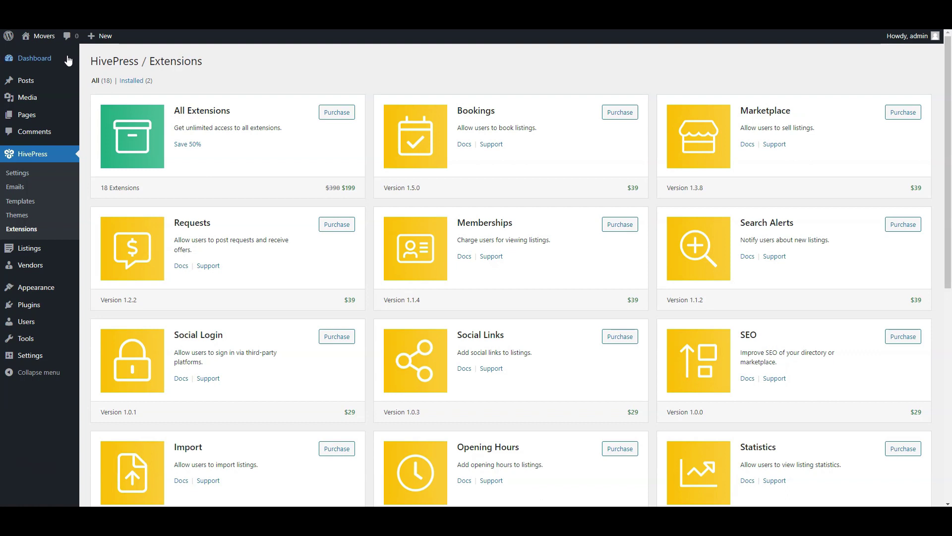
# Step: Visit the live site and pan and zoom the listings map around the location pins
pyautogui.moveTo(50, 41)
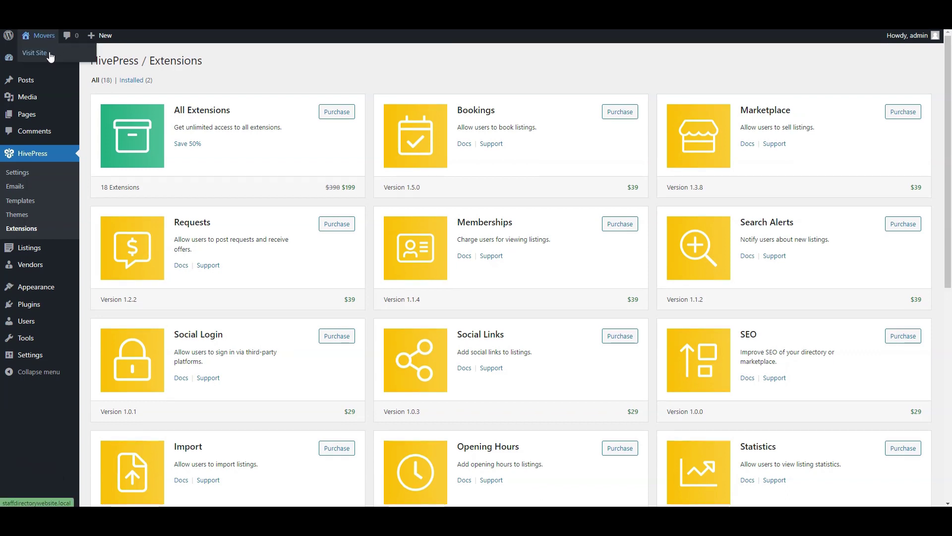
pyautogui.click(35, 53)
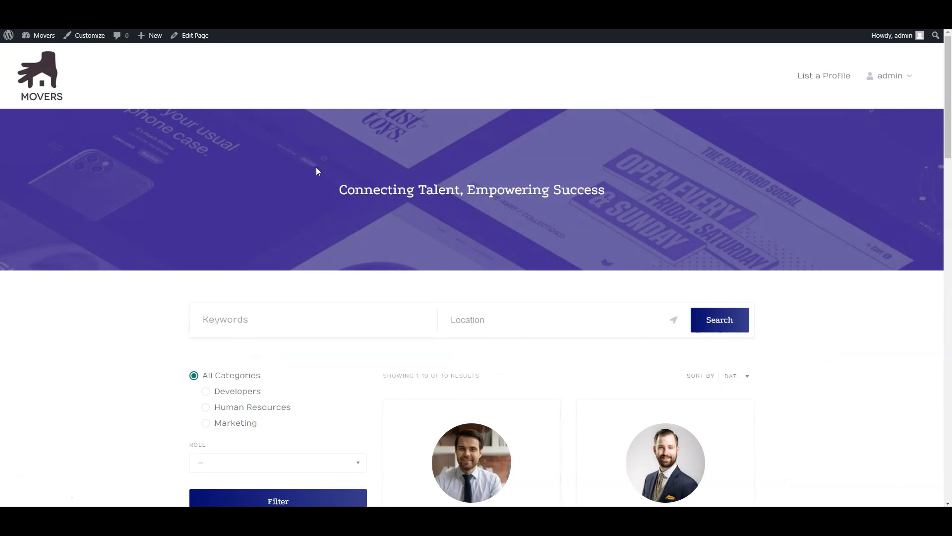
pyautogui.scroll(-4, 317, 168)
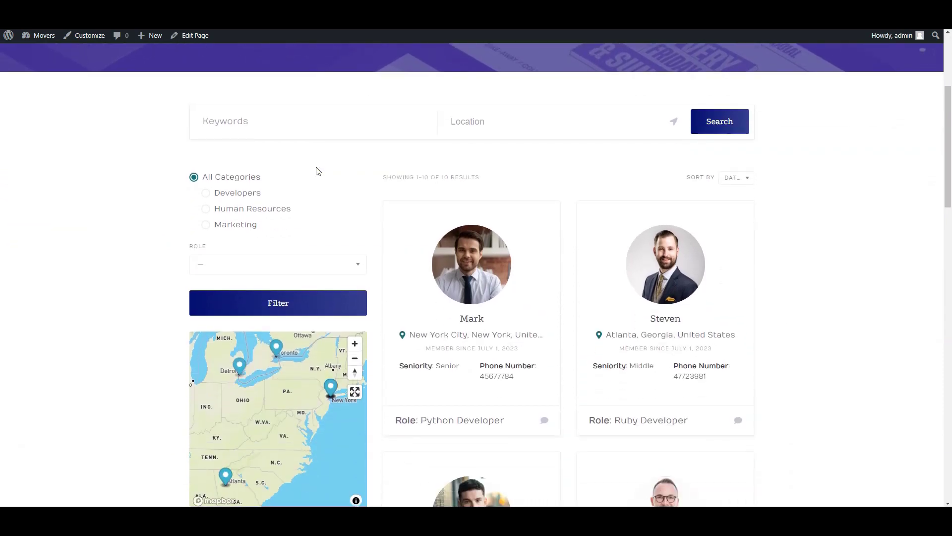
pyautogui.scroll(-1, 341, 174)
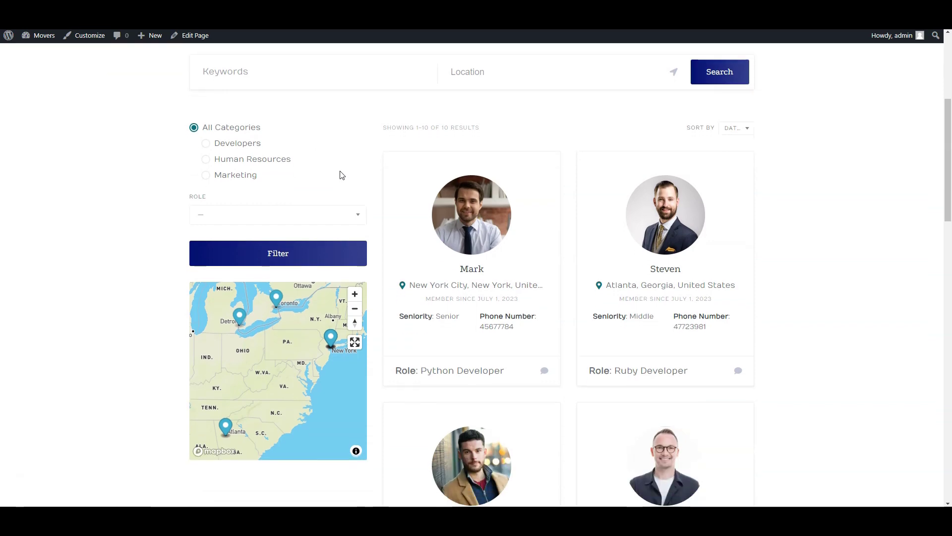
pyautogui.scroll(-1, 341, 174)
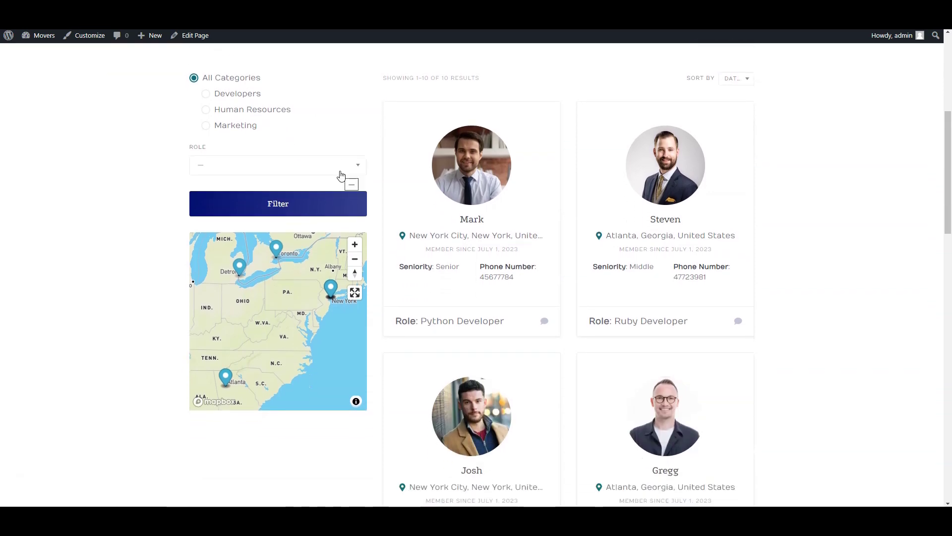
pyautogui.scroll(-20, 342, 175)
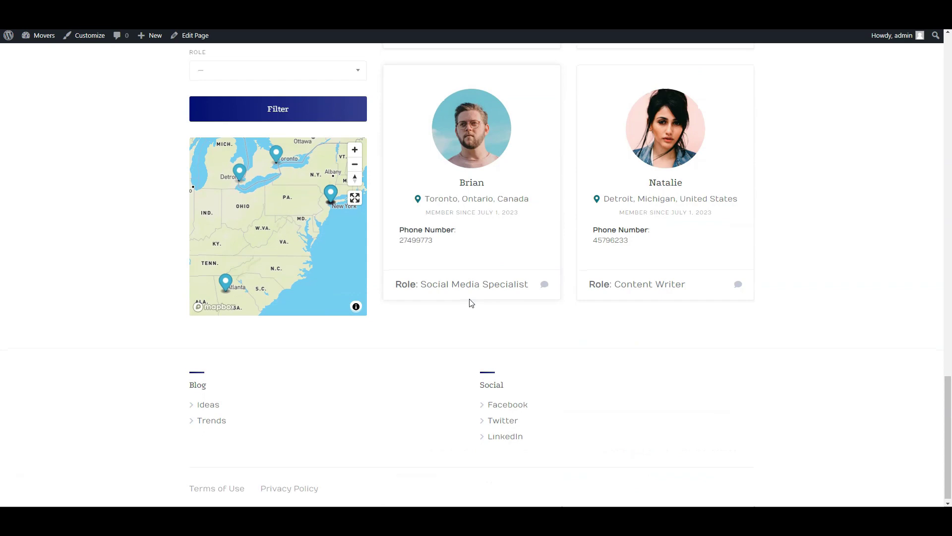
pyautogui.scroll(5, 314, 393)
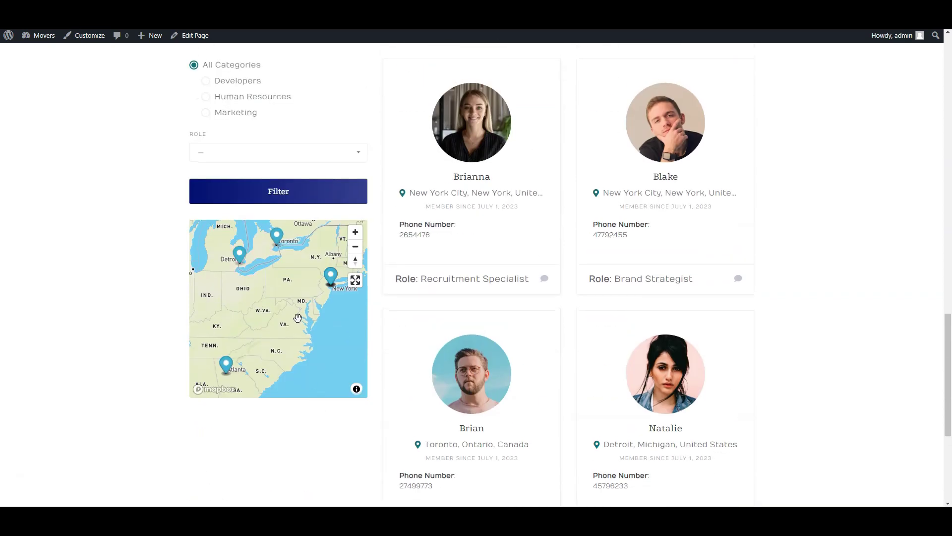
pyautogui.moveTo(298, 318); pyautogui.dragTo(327, 324)
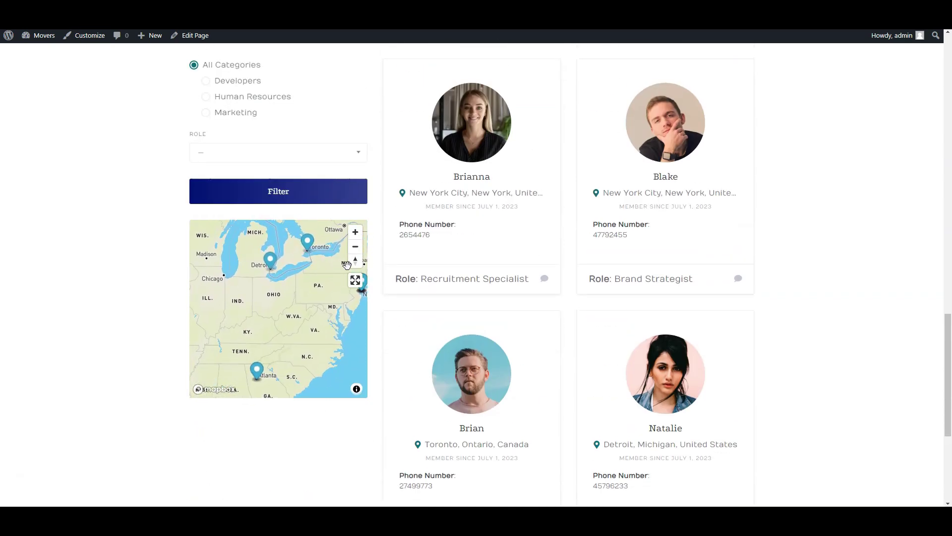
pyautogui.click(356, 236)
pyautogui.scroll(-3, 328, 287)
pyautogui.scroll(-1, 436, 192)
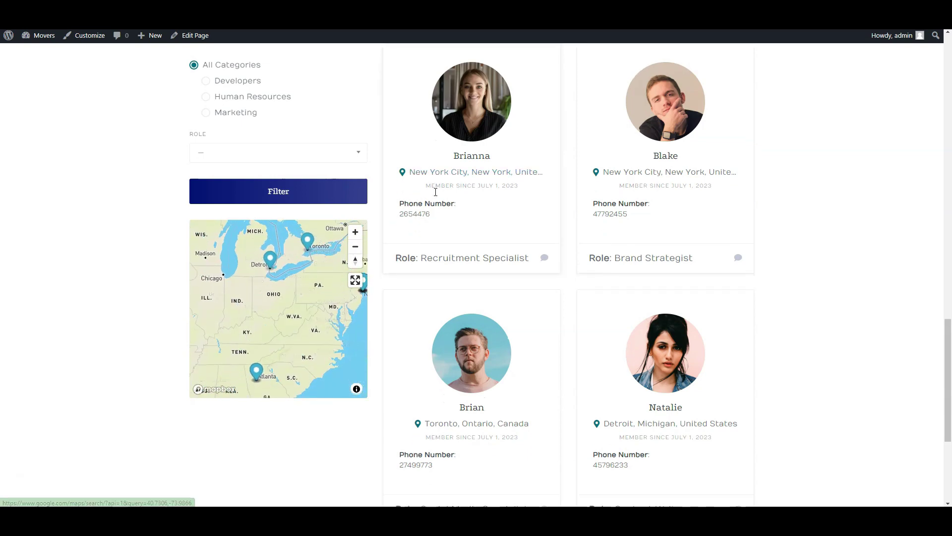
pyautogui.scroll(18, 436, 192)
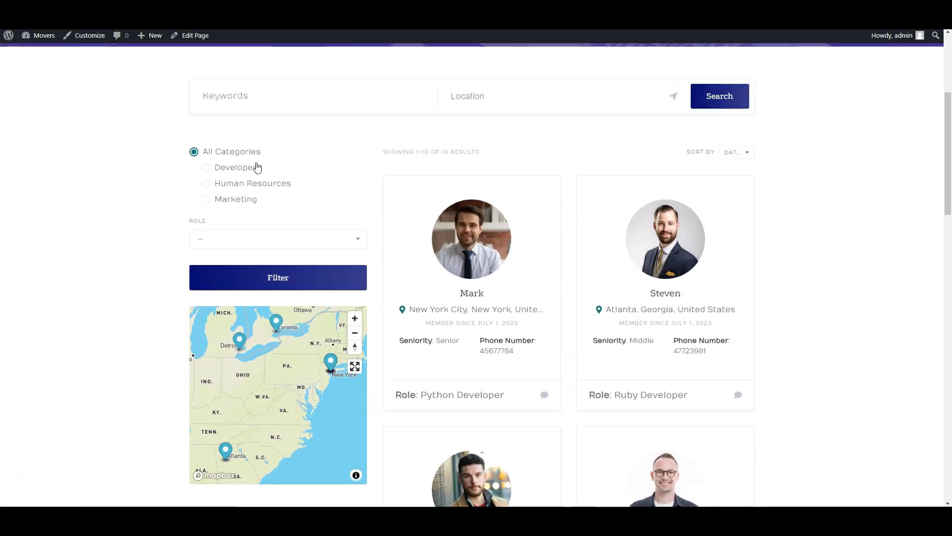
# Step: Filter the staff directory by the Python Developer role
pyautogui.click(243, 259)
pyautogui.click(244, 336)
pyautogui.click(263, 299)
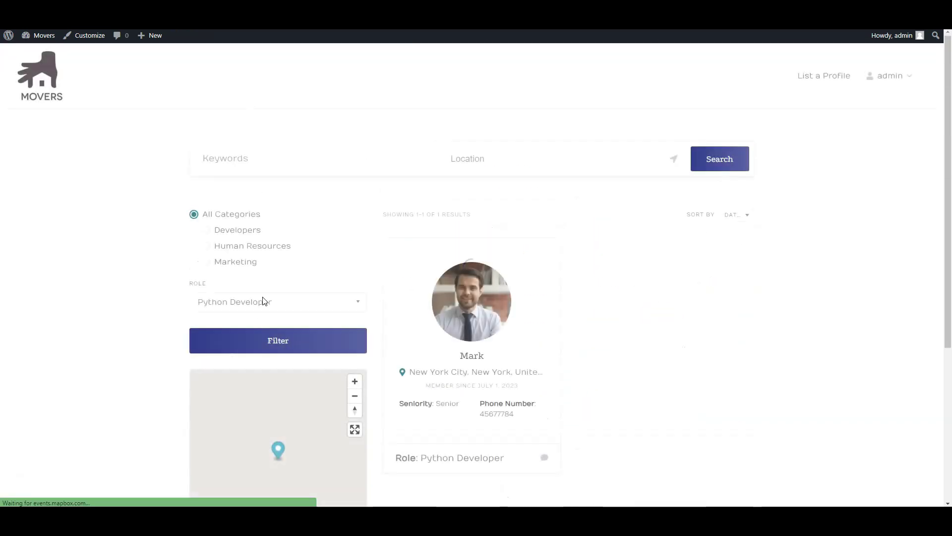
pyautogui.scroll(-1, 264, 299)
pyautogui.scroll(-1, 655, 411)
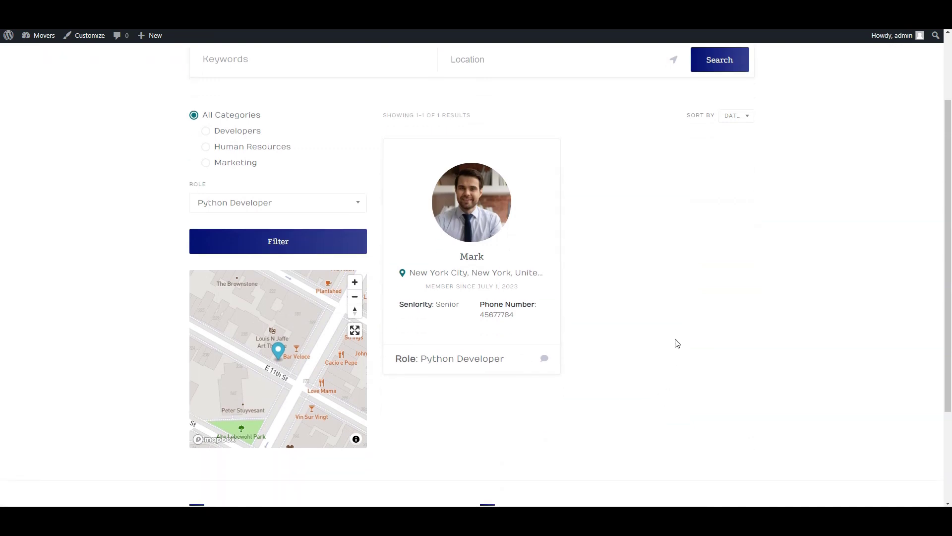
# Step: Open and review the Python developer's public profile page
pyautogui.click(472, 218)
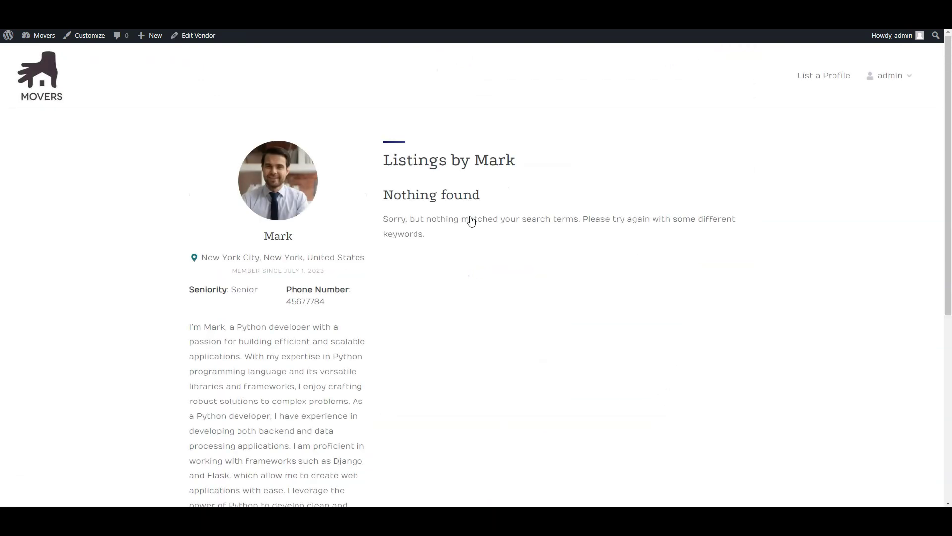
pyautogui.scroll(-3, 471, 220)
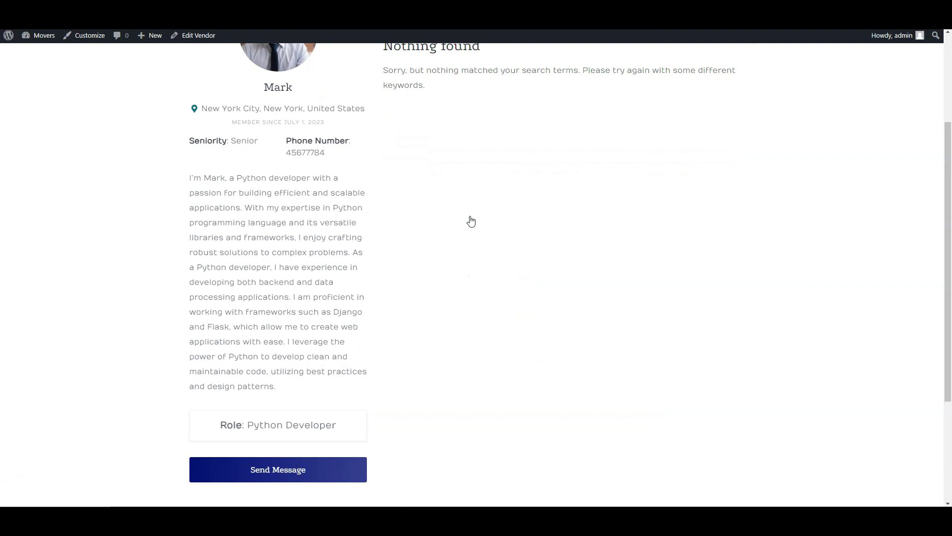
pyautogui.scroll(-1, 471, 221)
pyautogui.scroll(4, 471, 221)
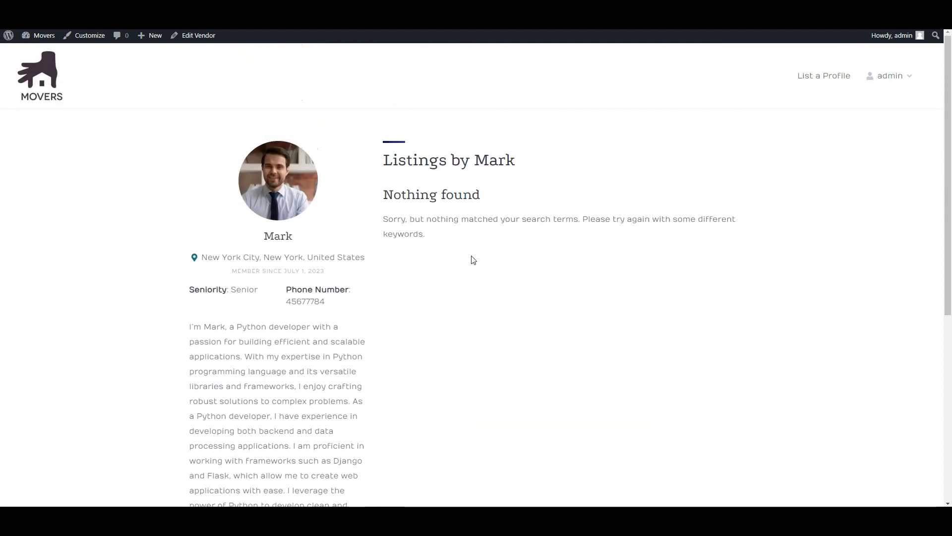
pyautogui.scroll(-1, 473, 260)
# Step: Go to the admin dashboard's HivePress Templates list
pyautogui.moveTo(50, 40)
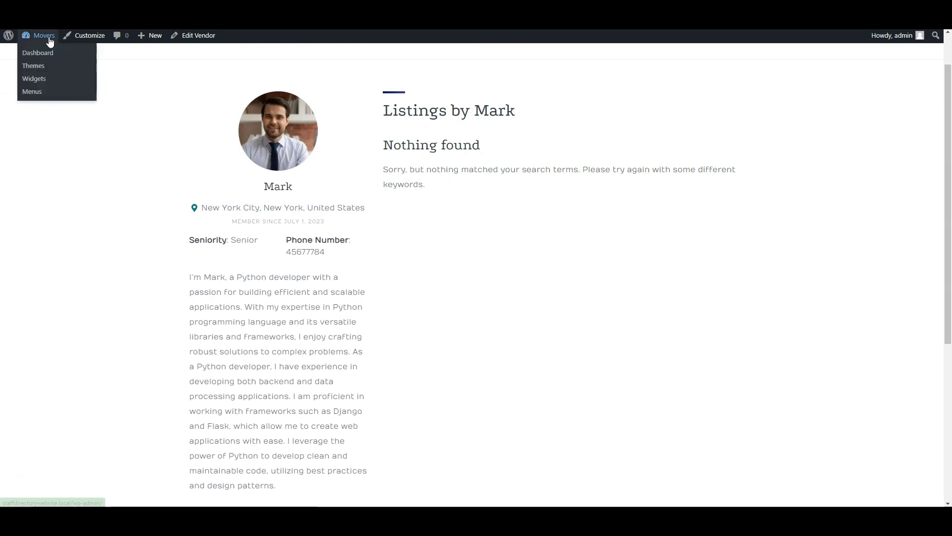
pyautogui.click(50, 55)
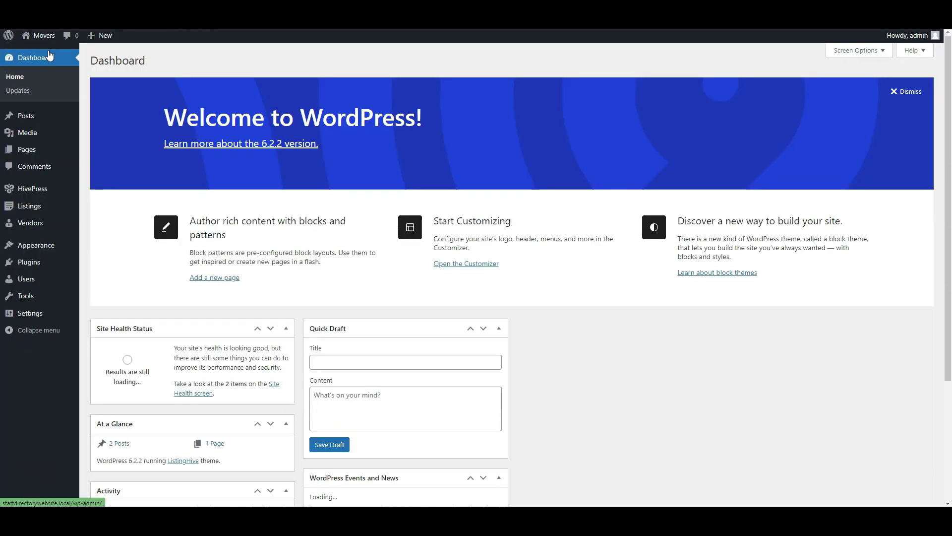
pyautogui.moveTo(48, 196)
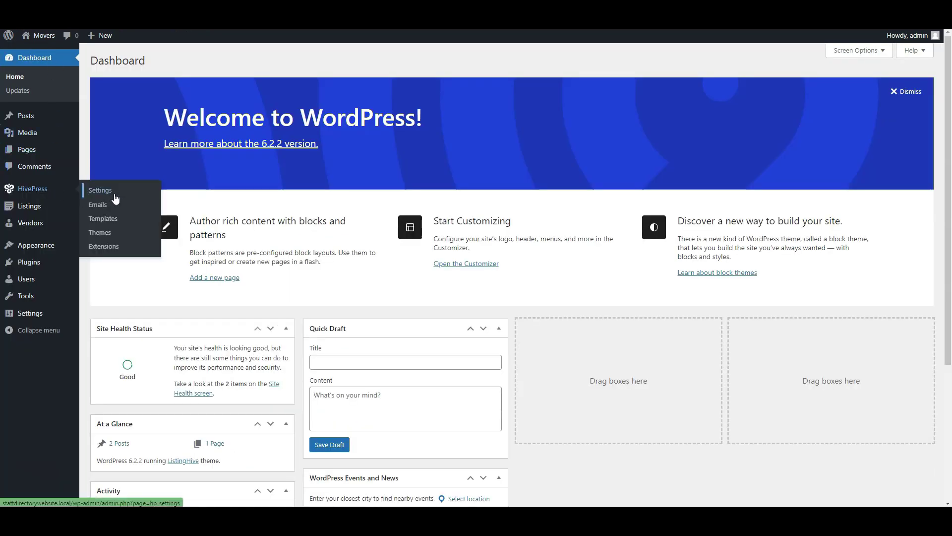
pyautogui.click(103, 219)
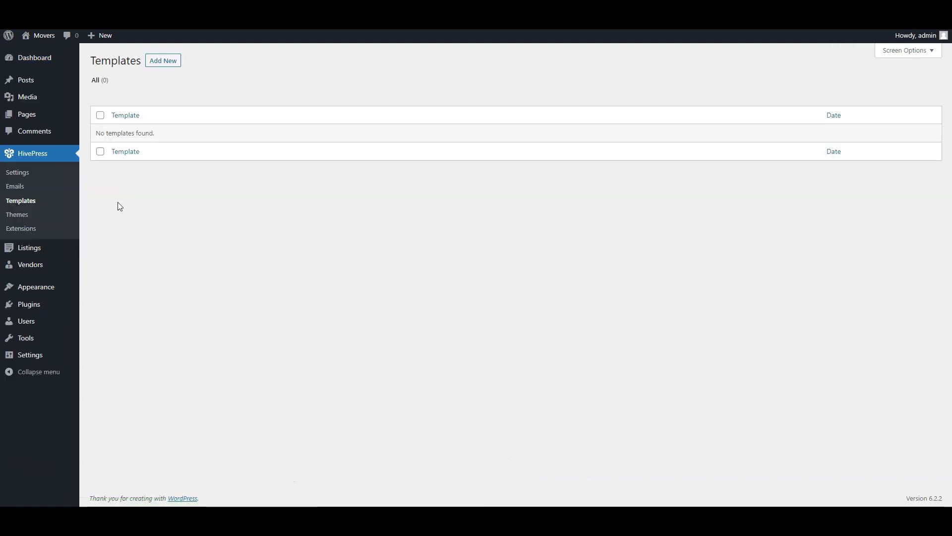
# Step: Create and publish a template titled Vendor based on the Vendor template, then add a block to its body
pyautogui.click(158, 61)
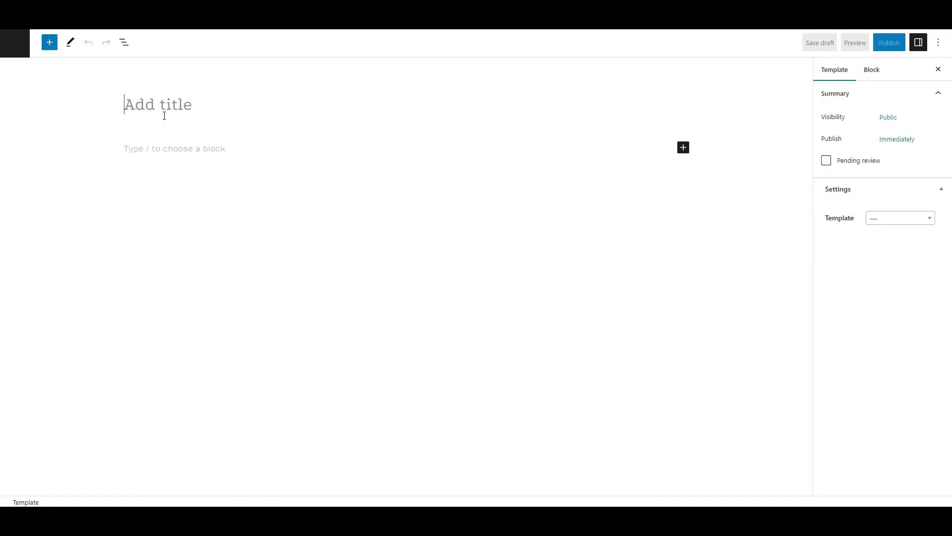
pyautogui.write('Vendor')
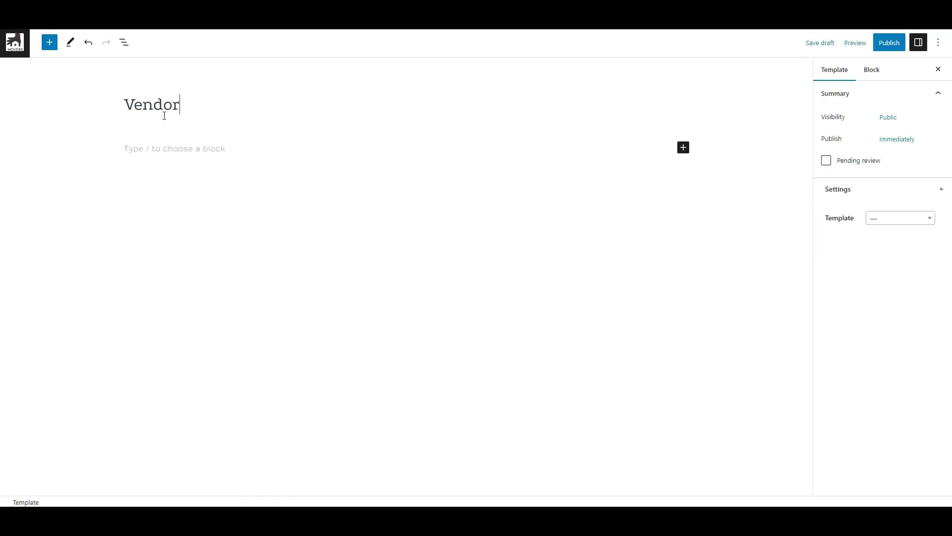
pyautogui.click(900, 220)
pyautogui.scroll(-3, 895, 298)
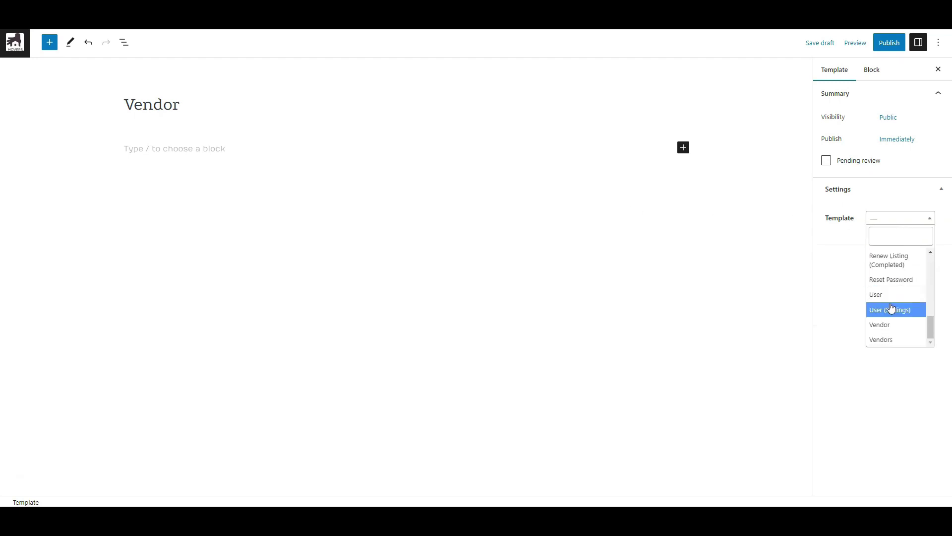
pyautogui.click(889, 323)
pyautogui.click(889, 44)
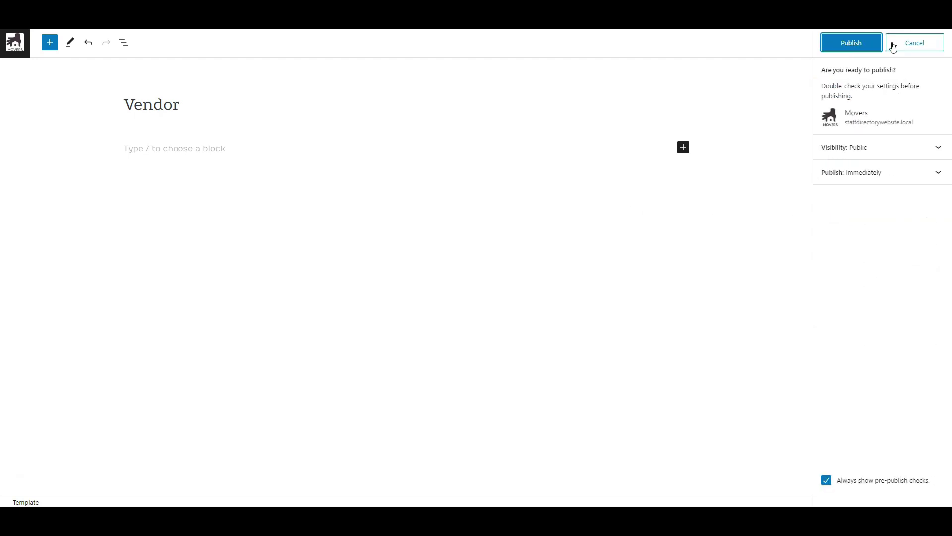
pyautogui.click(851, 43)
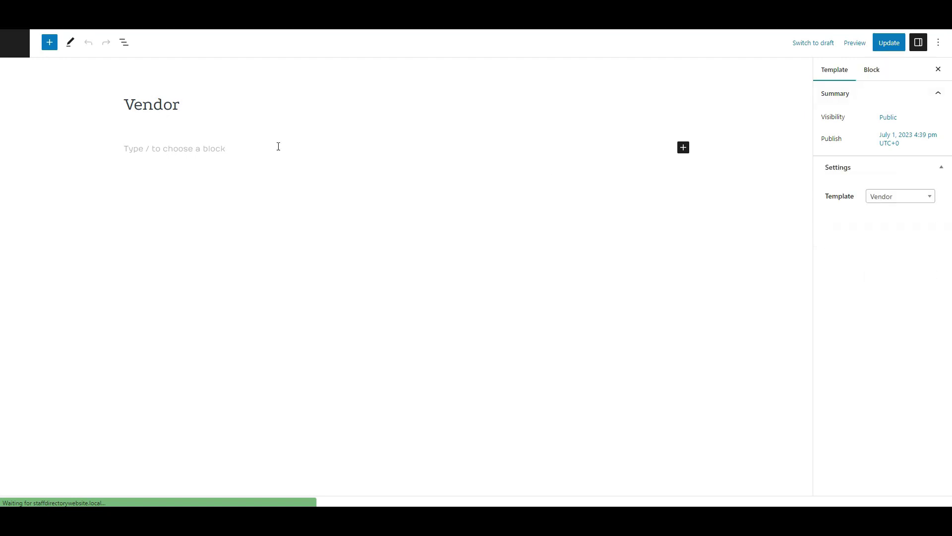
pyautogui.click(259, 144)
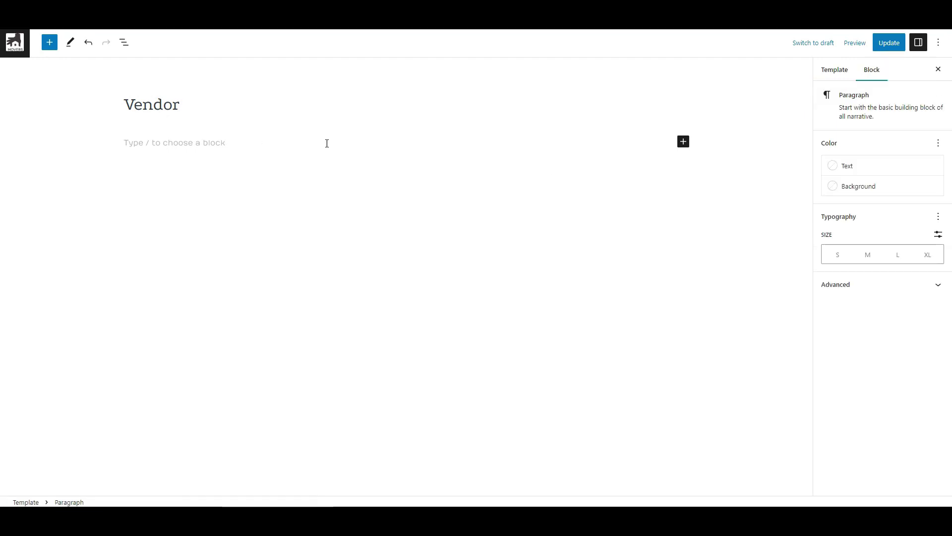
pyautogui.click(684, 142)
# Step: Add the first four 25/50/25 Columns rows to the template
pyautogui.click(759, 230)
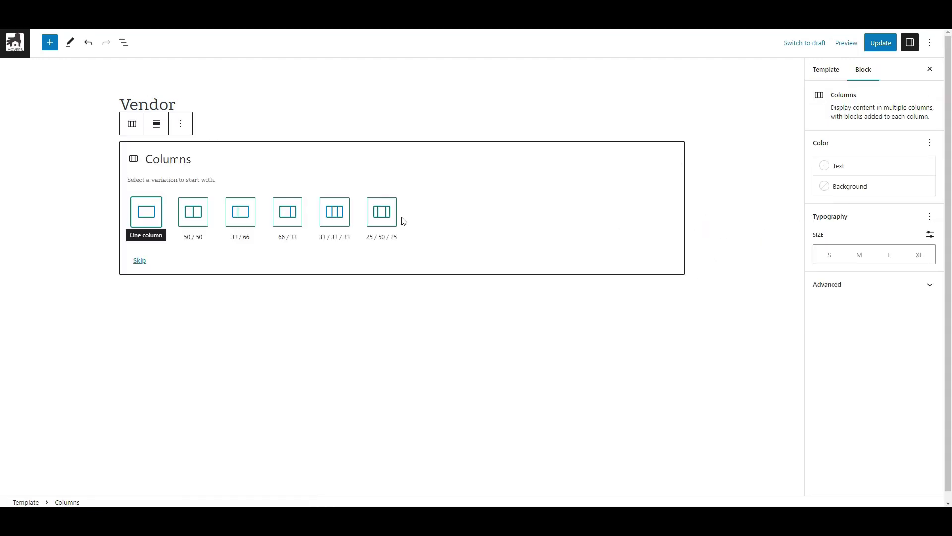
pyautogui.click(390, 216)
pyautogui.click(652, 205)
pyautogui.click(684, 187)
pyautogui.click(764, 260)
pyautogui.click(388, 254)
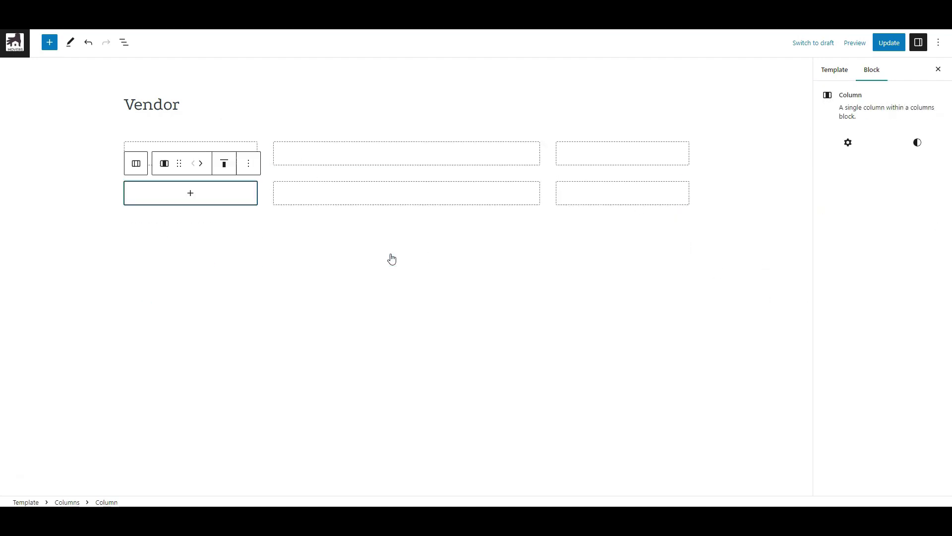
pyautogui.click(653, 245)
pyautogui.click(683, 226)
pyautogui.click(764, 301)
pyautogui.click(386, 291)
pyautogui.click(653, 284)
pyautogui.click(683, 267)
pyautogui.click(764, 341)
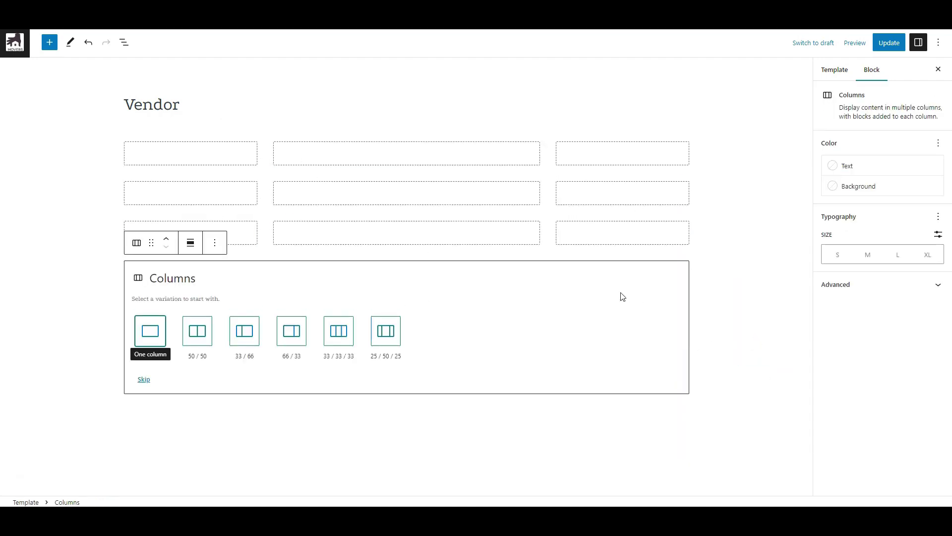
# Step: Add three more 25/50/25 Columns rows, making seven in total
pyautogui.click(386, 331)
pyautogui.click(659, 314)
pyautogui.click(683, 306)
pyautogui.click(712, 381)
pyautogui.click(386, 373)
pyautogui.click(653, 324)
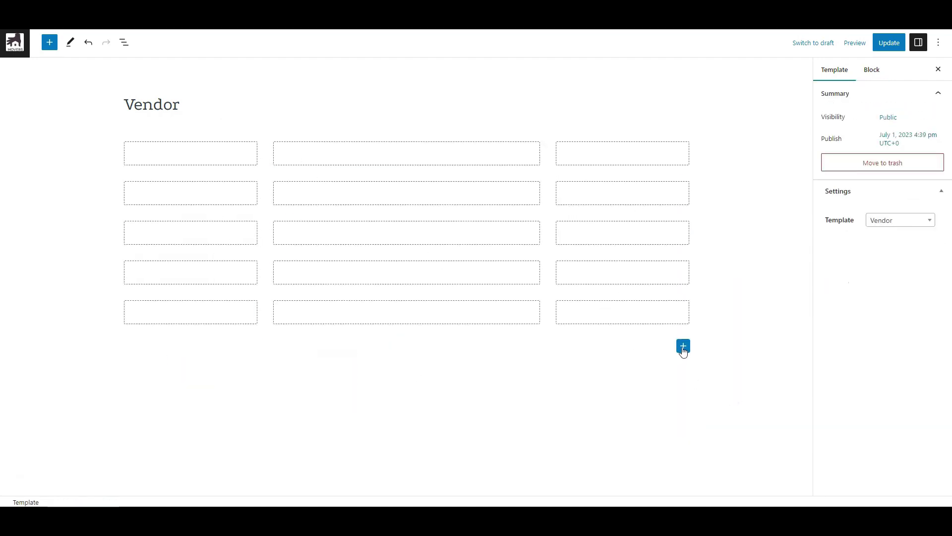
pyautogui.click(683, 345)
pyautogui.click(712, 221)
pyautogui.click(389, 408)
pyautogui.click(584, 367)
pyautogui.click(683, 385)
pyautogui.click(712, 260)
pyautogui.click(391, 460)
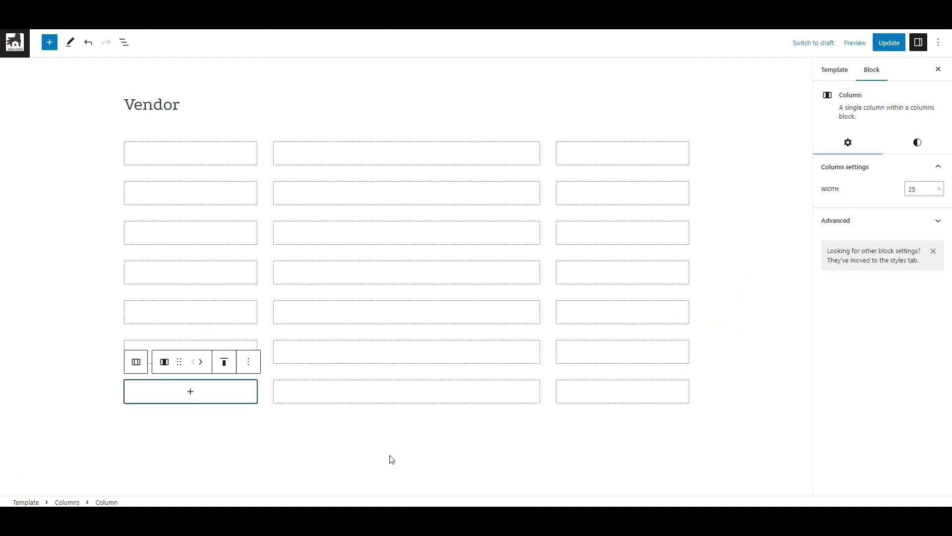
# Step: Insert Image, Name, Location and Attributes (Primary) blocks into the middle columns of rows 1-4
pyautogui.click(403, 157)
pyautogui.write('image')
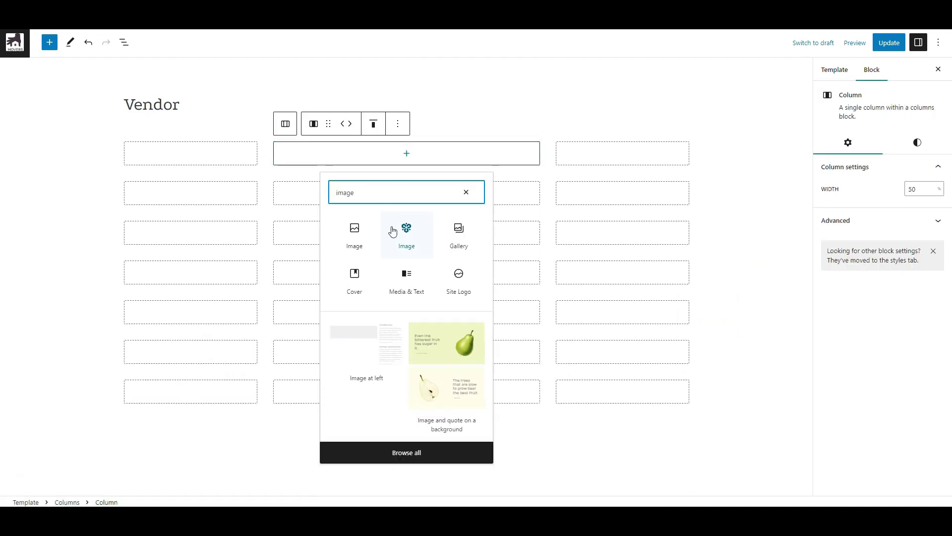
pyautogui.click(404, 229)
pyautogui.click(400, 250)
pyautogui.write('name')
pyautogui.click(354, 329)
pyautogui.click(400, 323)
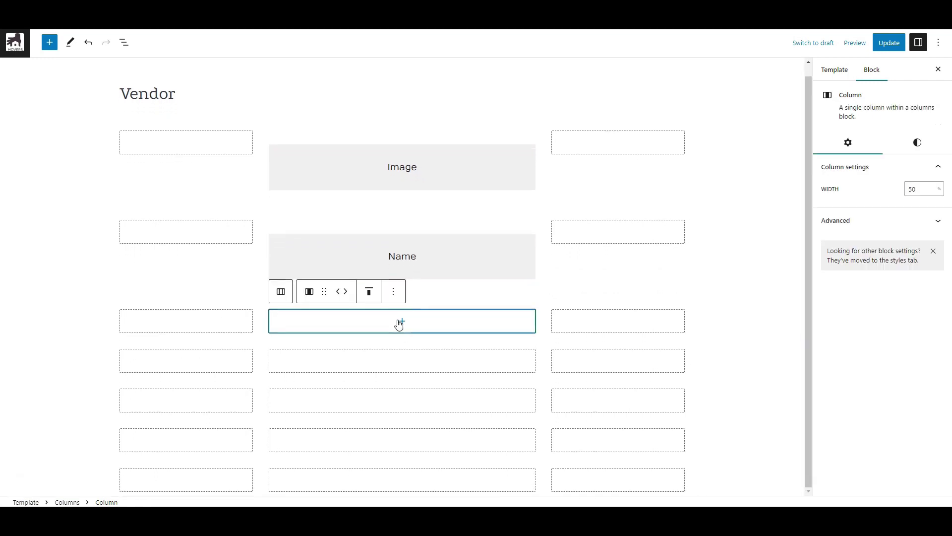
pyautogui.click(418, 325)
pyautogui.write('lo')
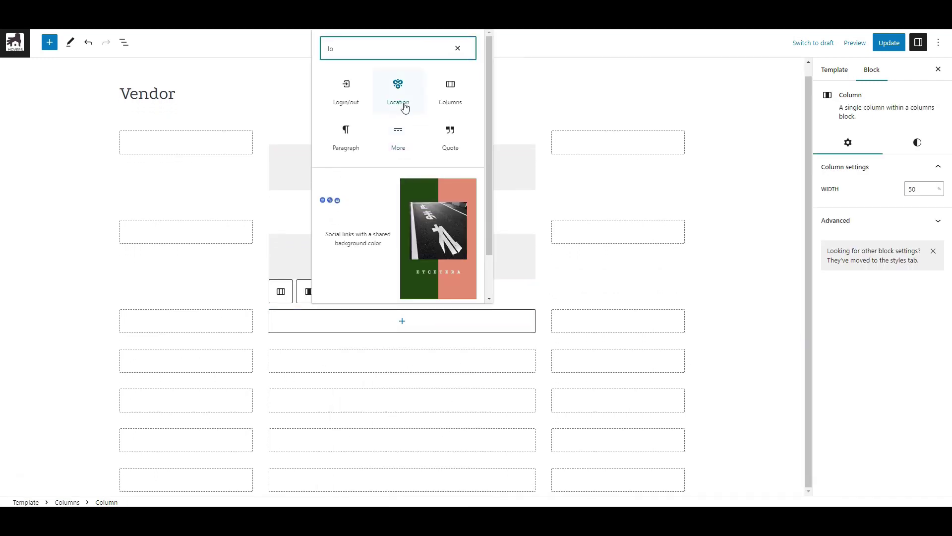
pyautogui.click(403, 103)
pyautogui.click(429, 365)
pyautogui.write('att')
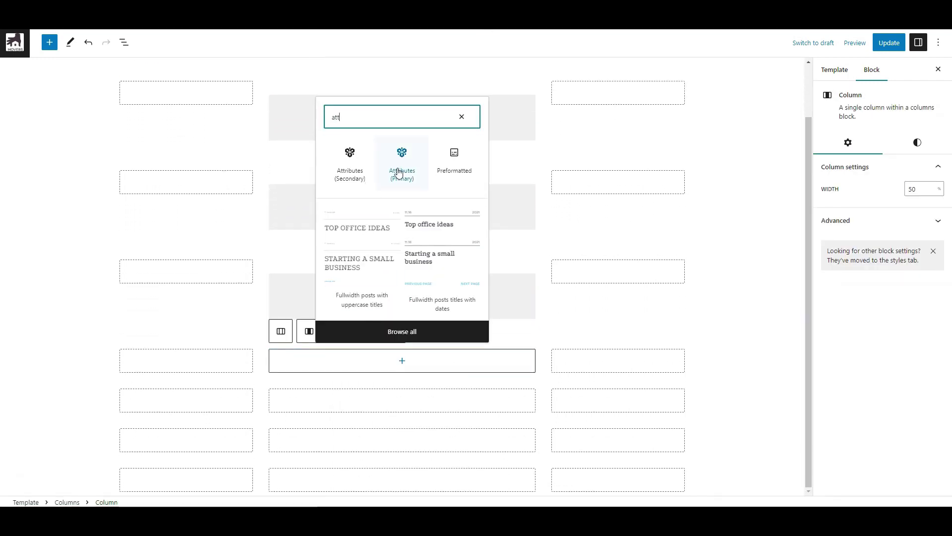
pyautogui.click(402, 154)
# Step: Insert Attributes (Secondary), Description and Actions blocks into the middle columns of rows 5-7
pyautogui.click(413, 403)
pyautogui.write('att')
pyautogui.click(401, 198)
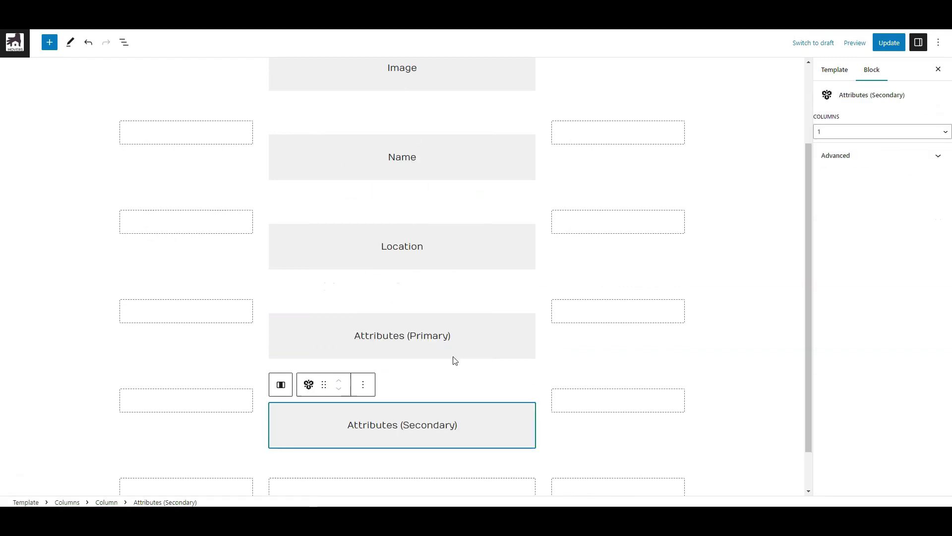
pyautogui.scroll(-1, 423, 444)
pyautogui.click(423, 445)
pyautogui.click(423, 445)
pyautogui.write('de')
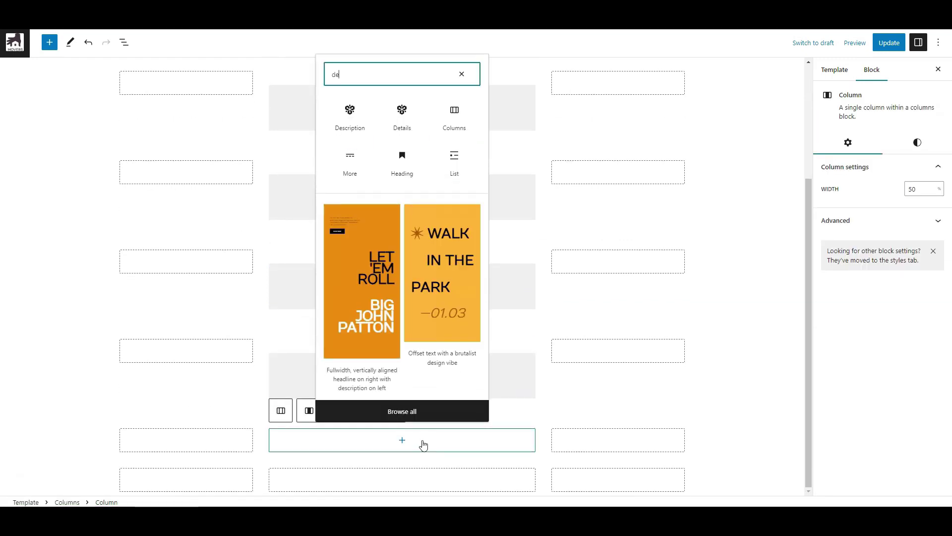
pyautogui.press('Return')
pyautogui.scroll(-1, 509, 347)
pyautogui.click(425, 481)
pyautogui.click(425, 481)
pyautogui.write('ac')
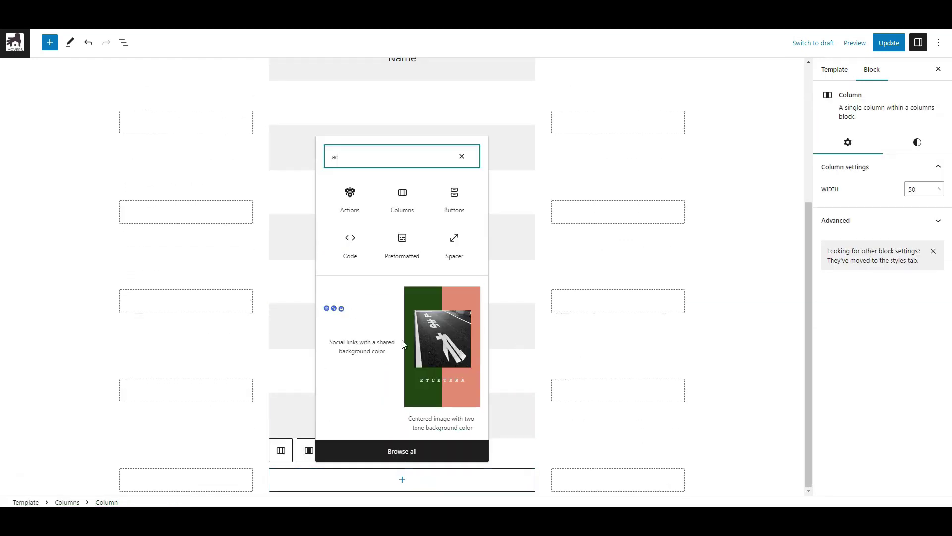
pyautogui.click(351, 198)
pyautogui.scroll(-1, 515, 303)
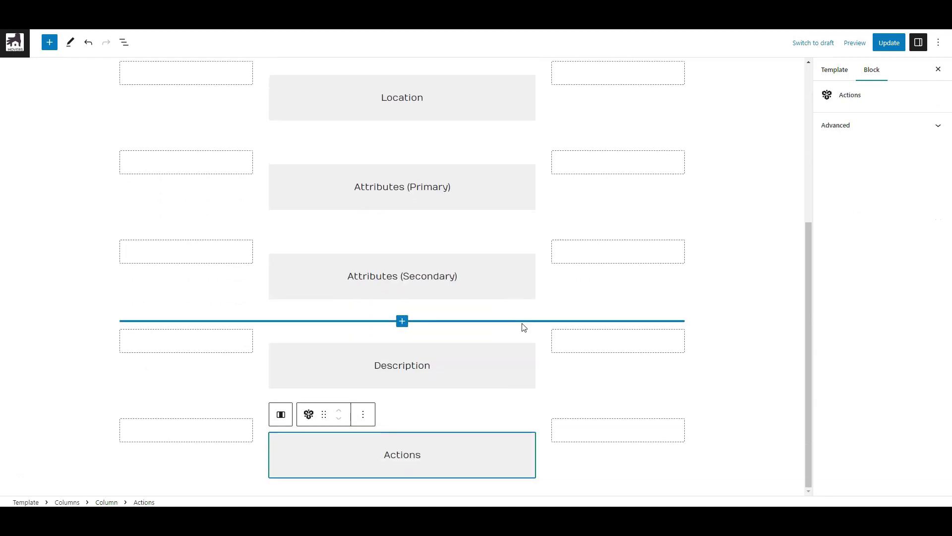
pyautogui.scroll(4, 529, 375)
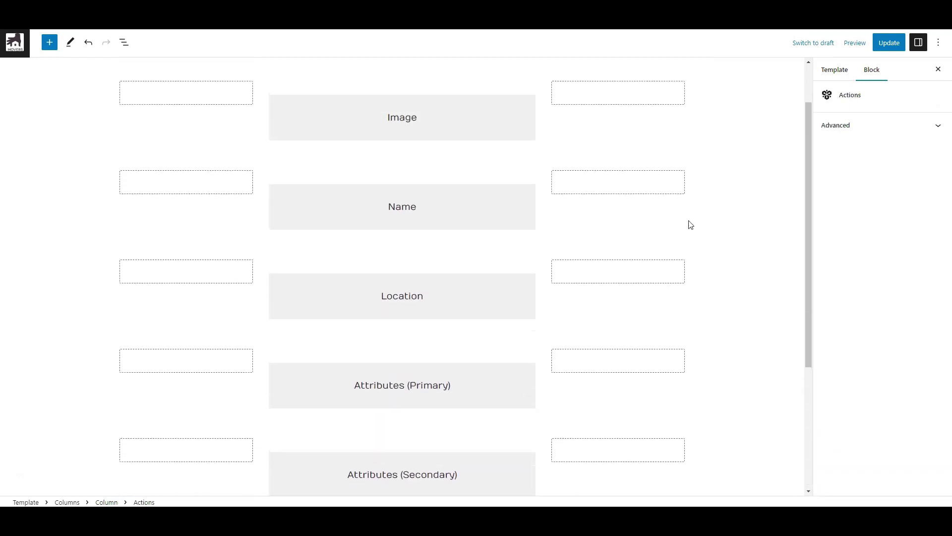
# Step: Update the Vendor template and return to the Templates list
pyautogui.click(885, 53)
pyautogui.scroll(-5, 614, 215)
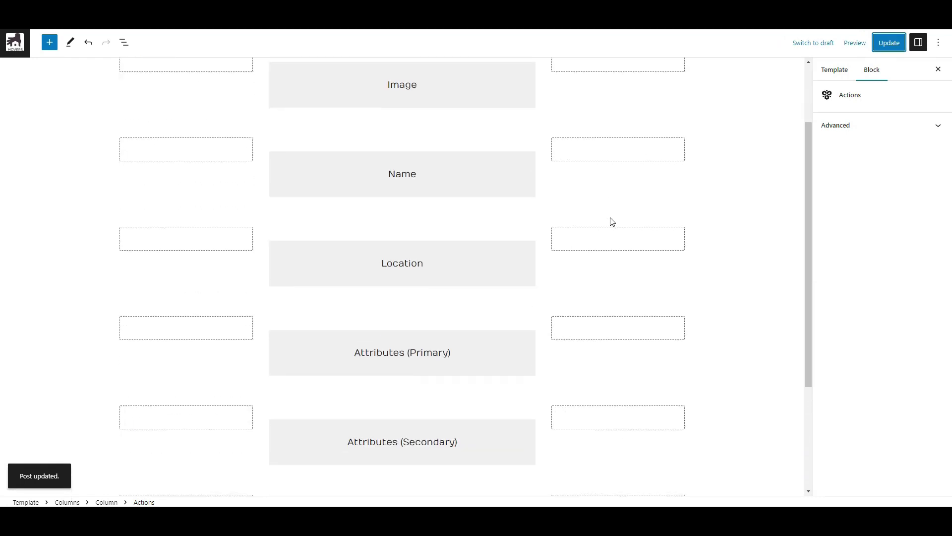
pyautogui.scroll(5, 457, 228)
pyautogui.scroll(1, 413, 229)
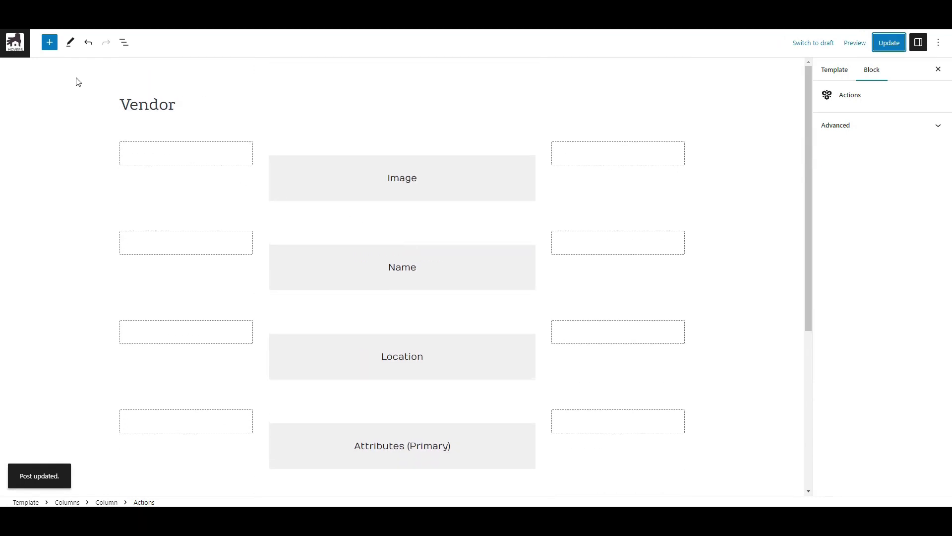
pyautogui.click(14, 42)
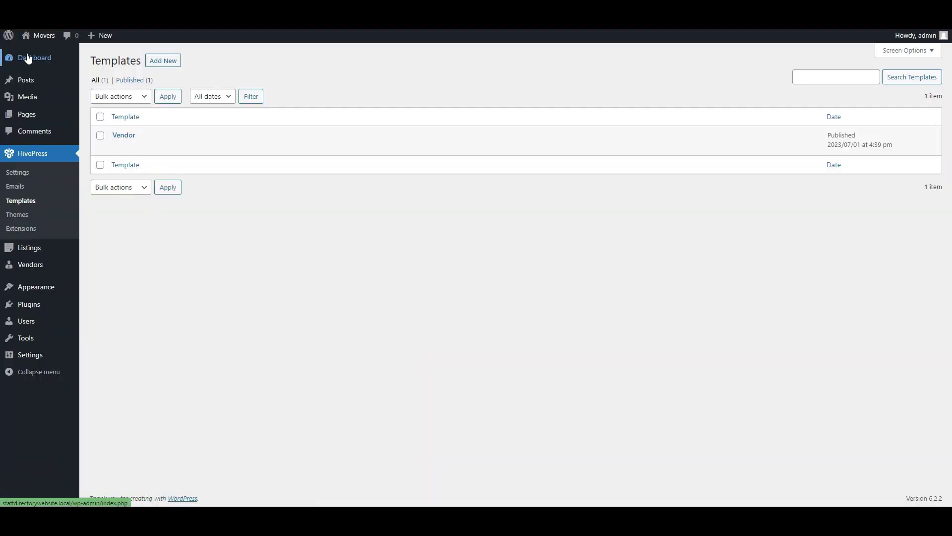
# Step: Visit the live site and open the first staff member's profile to review the new Vendor layout
pyautogui.moveTo(42, 36)
pyautogui.click(44, 52)
pyautogui.scroll(-3, 465, 317)
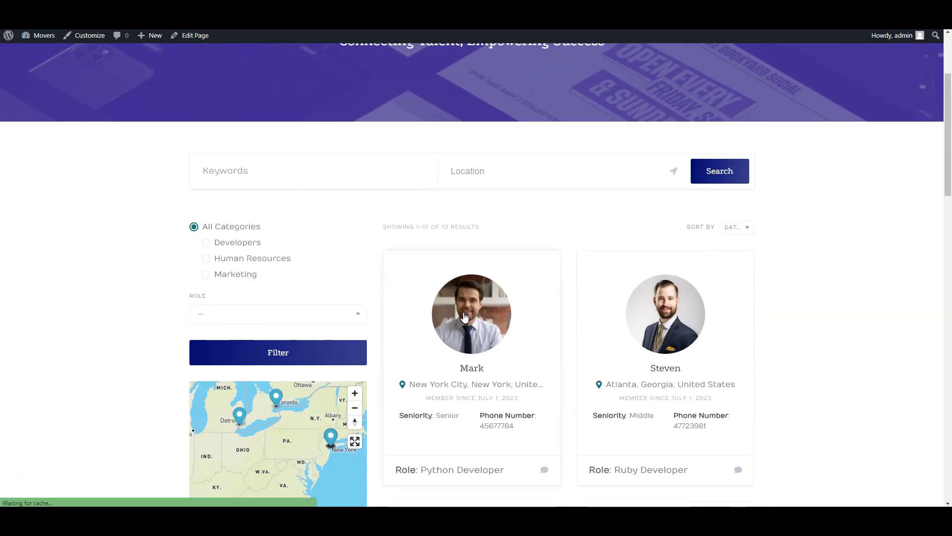
pyautogui.click(465, 318)
pyautogui.scroll(-3, 512, 306)
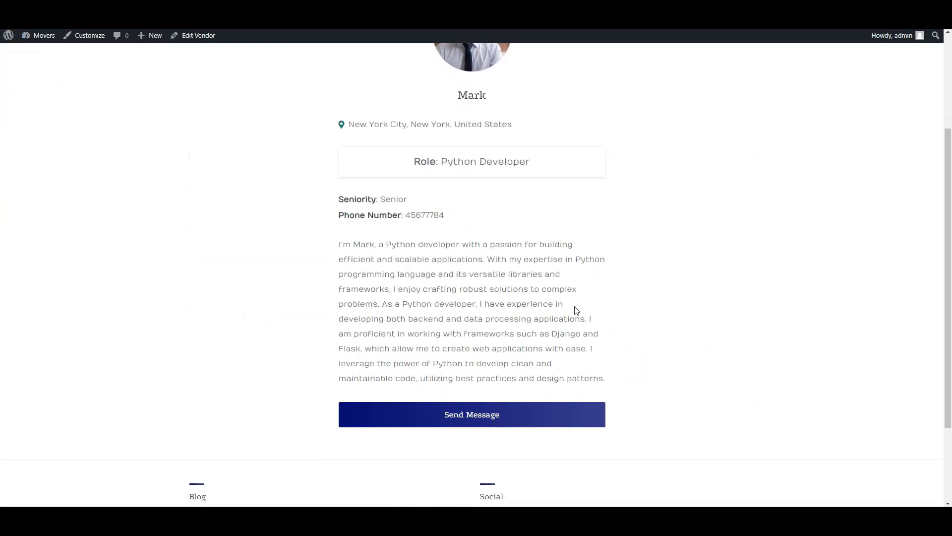
pyautogui.scroll(-1, 577, 310)
pyautogui.scroll(4, 577, 311)
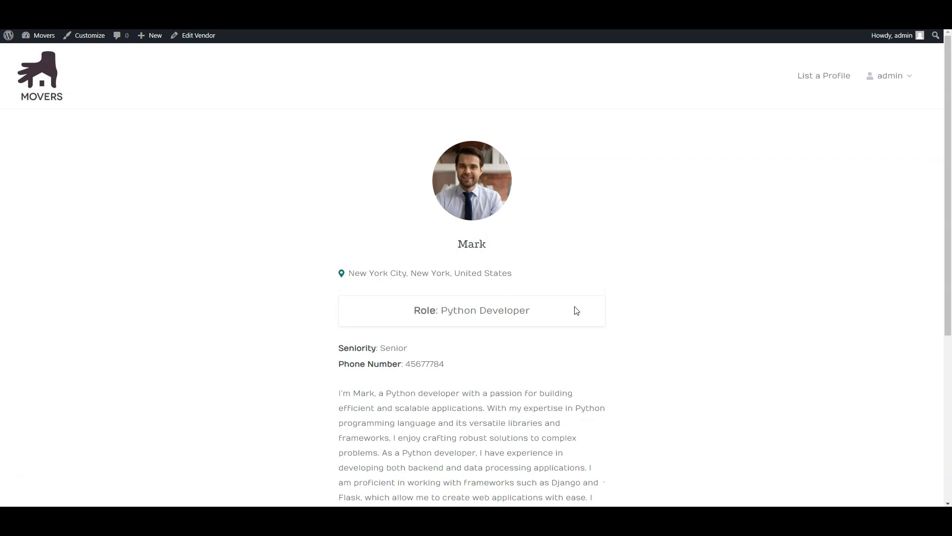
pyautogui.scroll(-4, 577, 311)
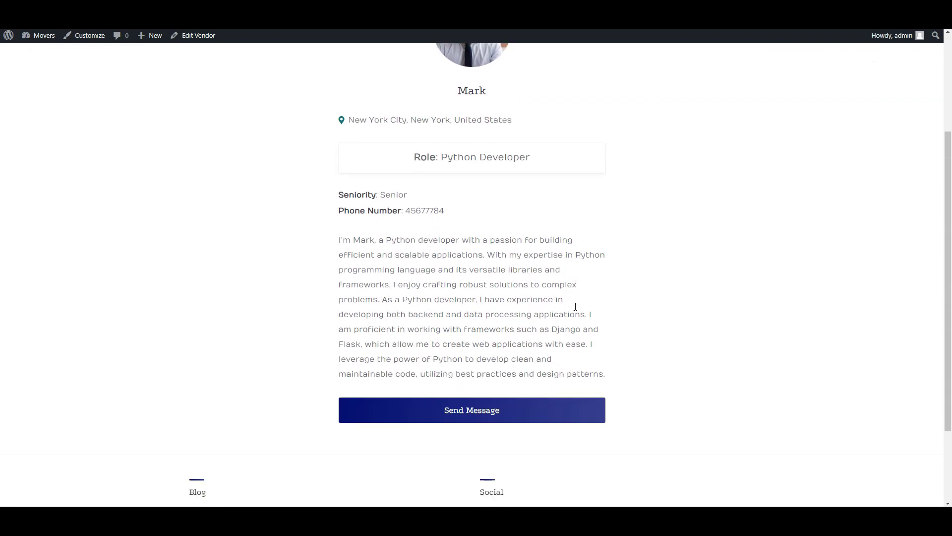
pyautogui.scroll(4, 577, 310)
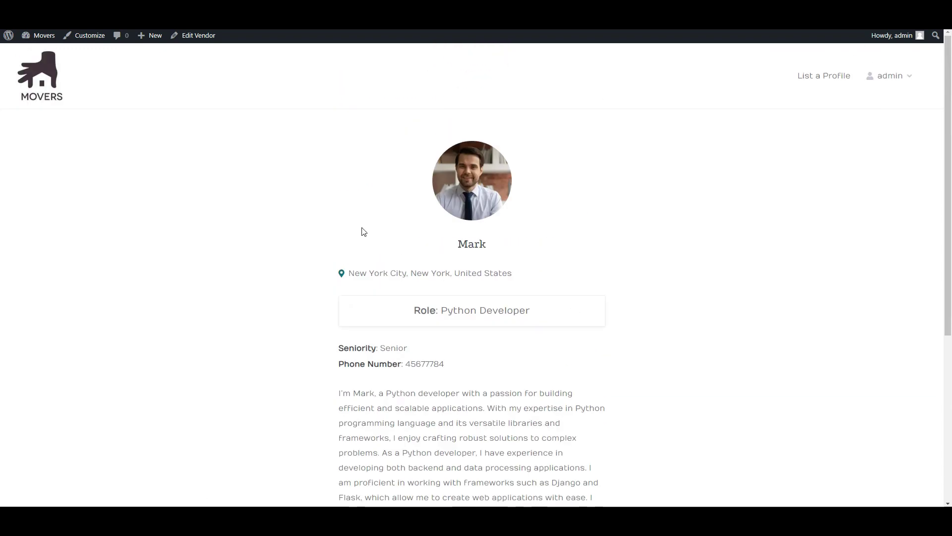
# Step: Return to the home page and zoom the listings map in on the Developers staff pins
pyautogui.click(48, 84)
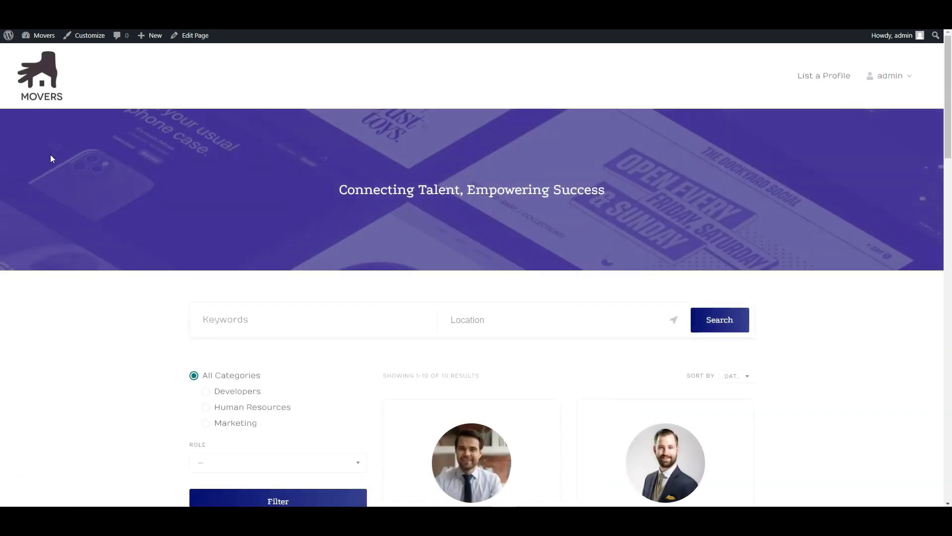
pyautogui.scroll(-4, 766, 276)
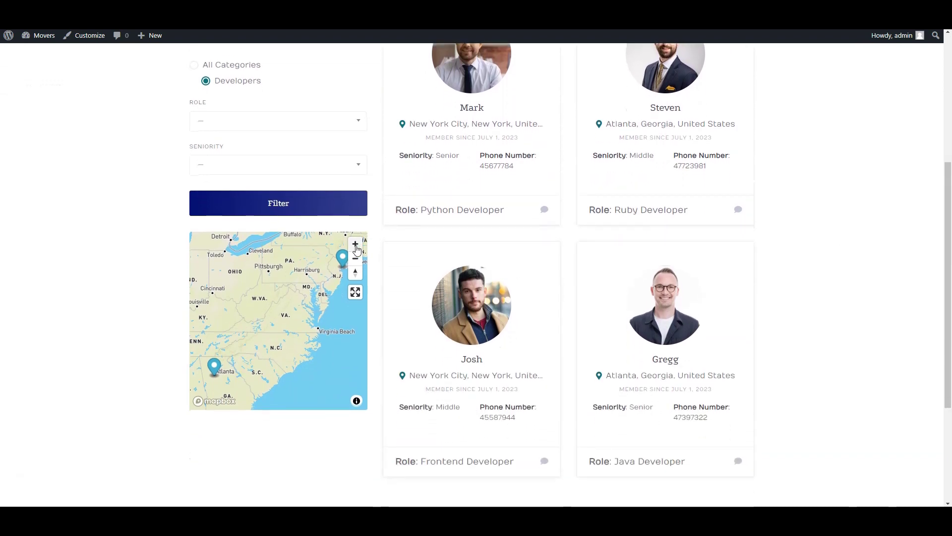
pyautogui.click(355, 244)
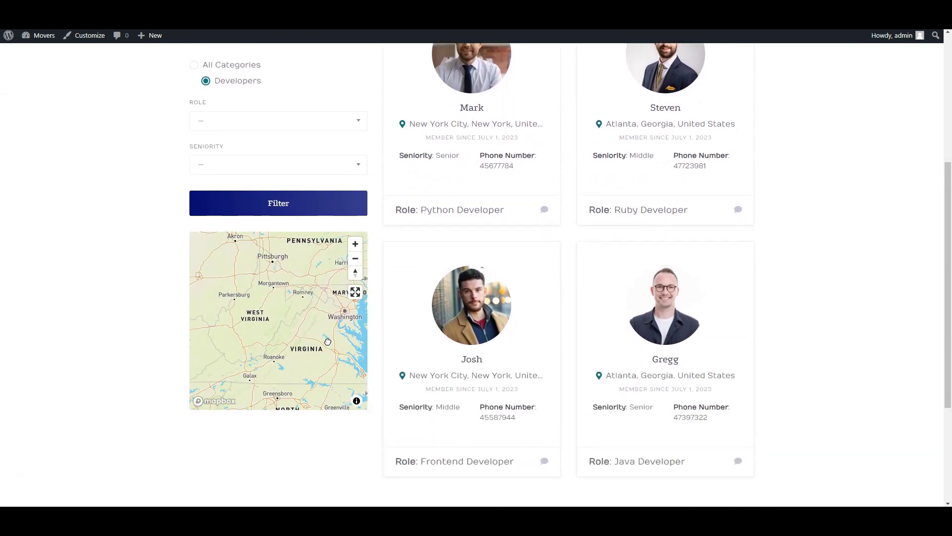
pyautogui.scroll(-3, 804, 278)
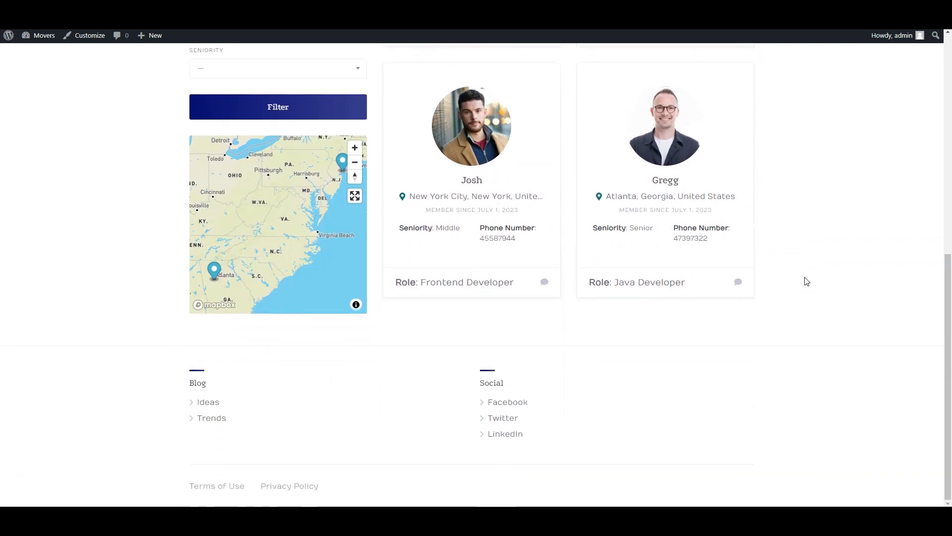
pyautogui.scroll(5, 806, 283)
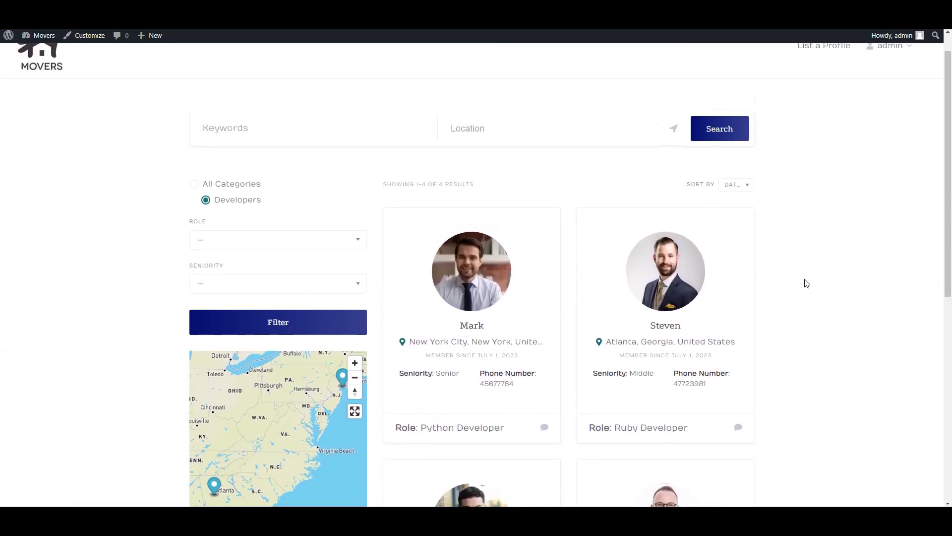
pyautogui.scroll(-1, 806, 283)
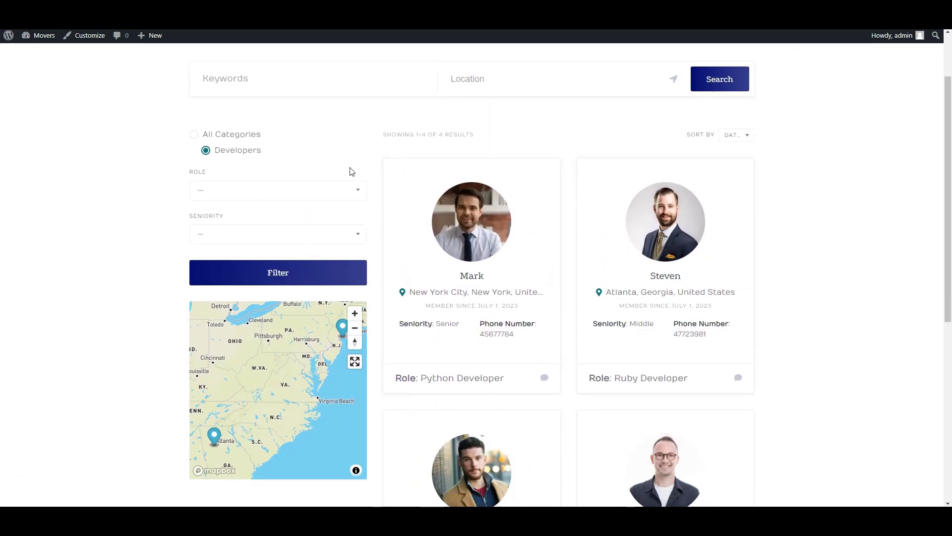